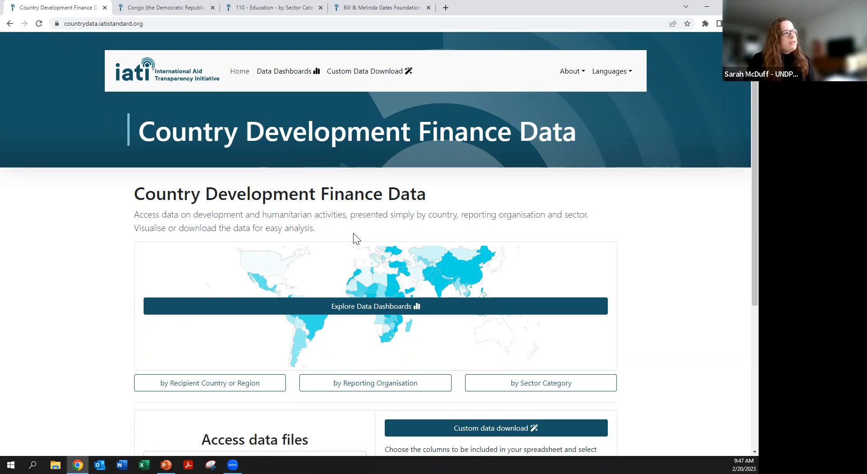
# - Select Angola as the country under Access data files on the home page
pyautogui.scroll(-2, 354, 238)
pyautogui.scroll(2, 349, 228)
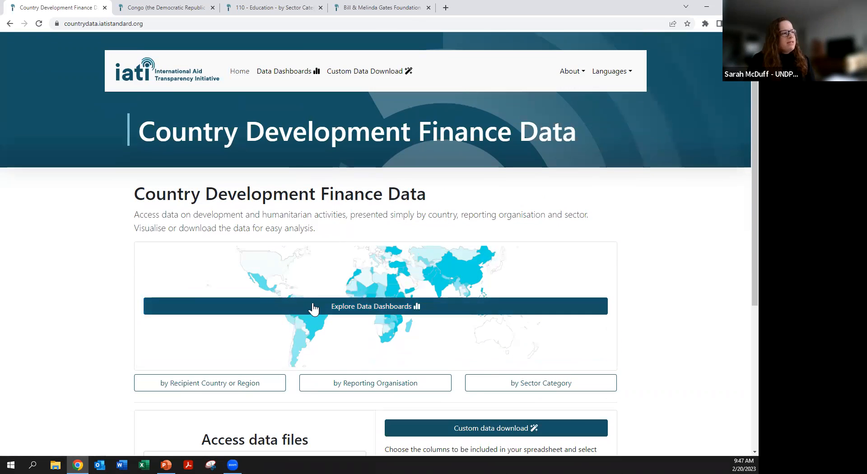
pyautogui.scroll(-1, 355, 249)
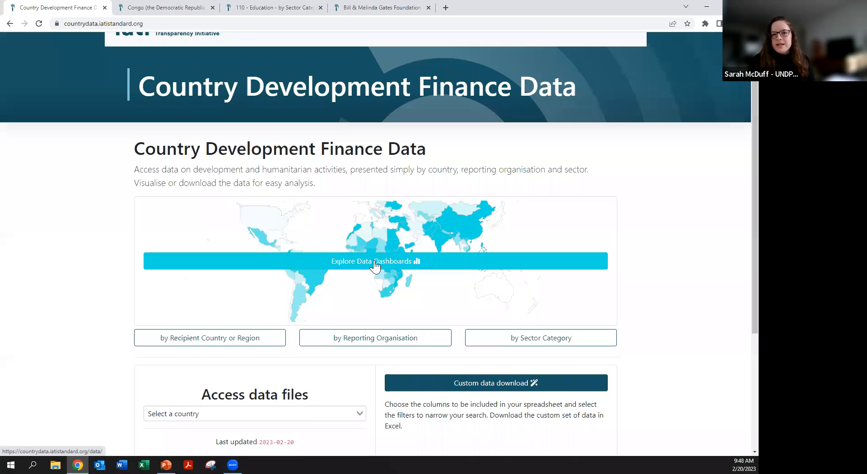
pyautogui.scroll(-1, 377, 266)
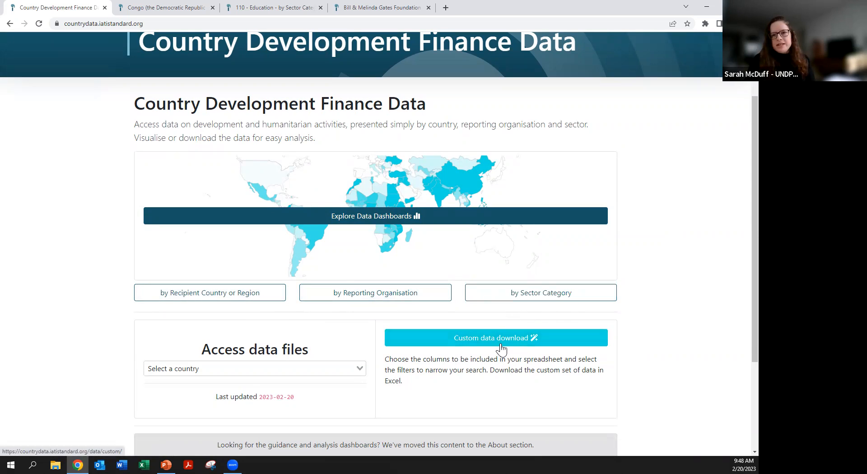
pyautogui.scroll(-3, 364, 386)
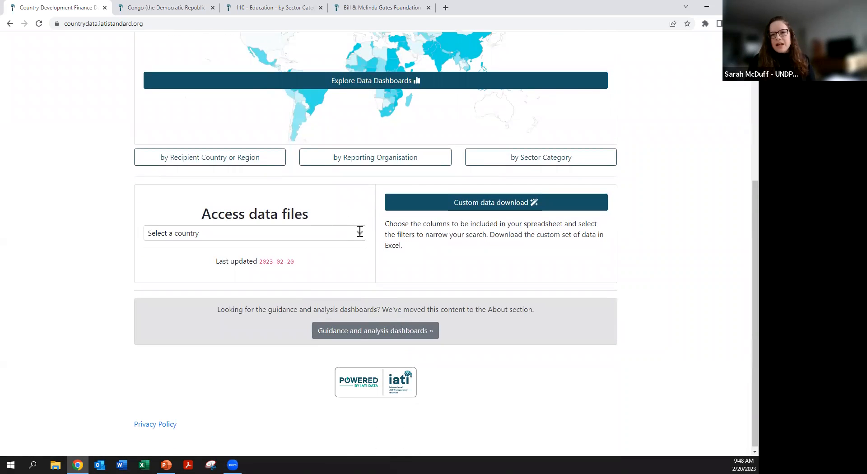
pyautogui.click(363, 233)
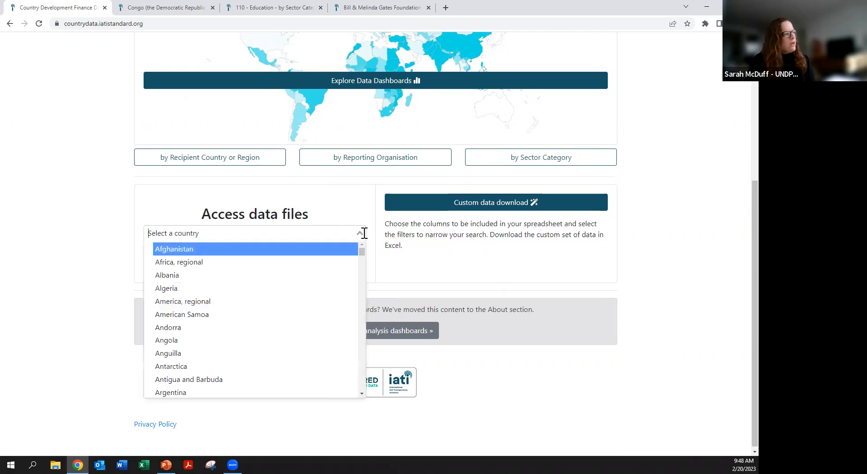
pyautogui.click(327, 341)
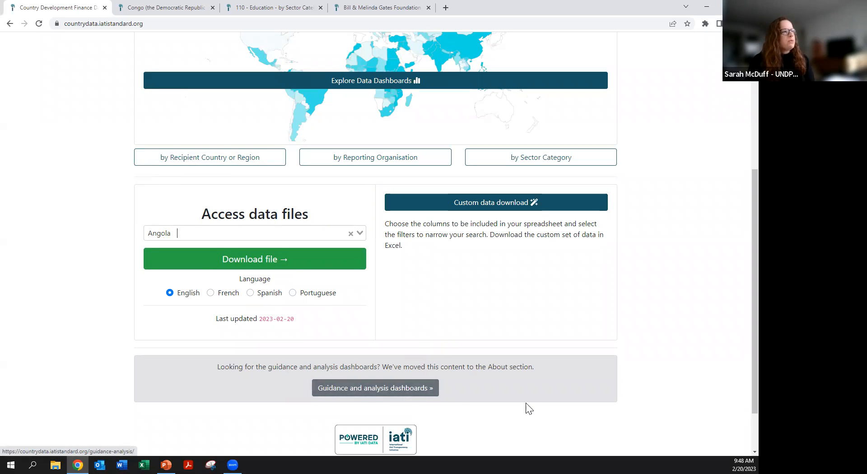
# - Open the data dashboards and review the summary's currency, resource flows and calendar year filters
pyautogui.scroll(5, 529, 409)
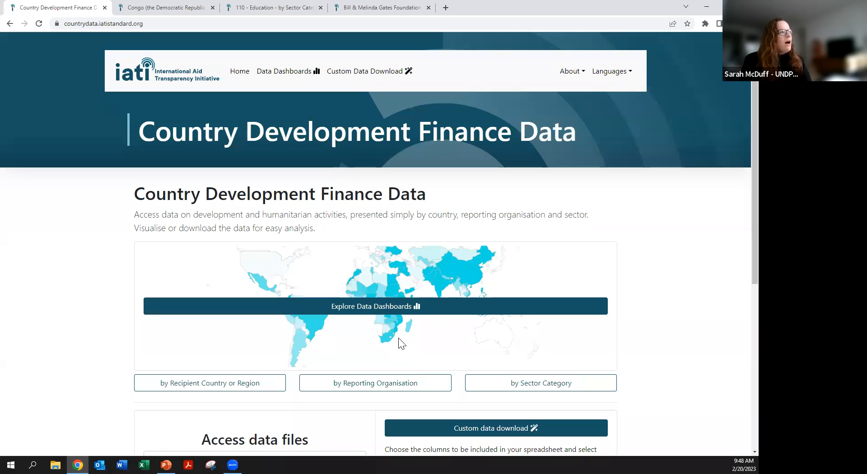
pyautogui.click(376, 309)
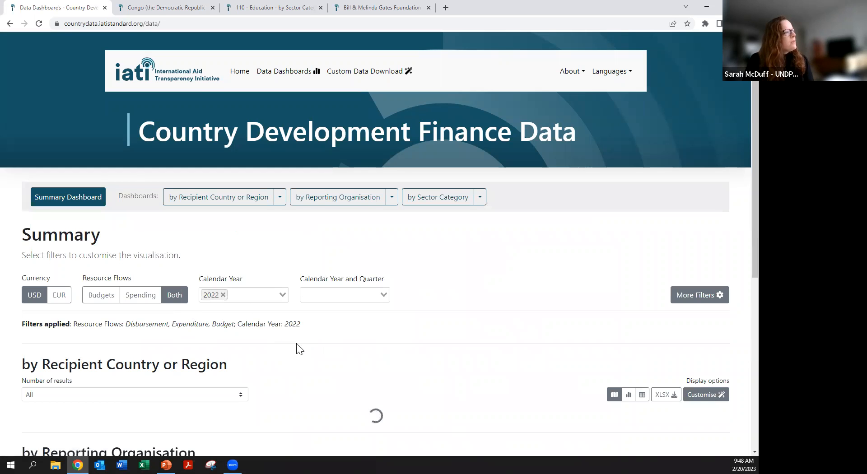
pyautogui.scroll(-2, 295, 360)
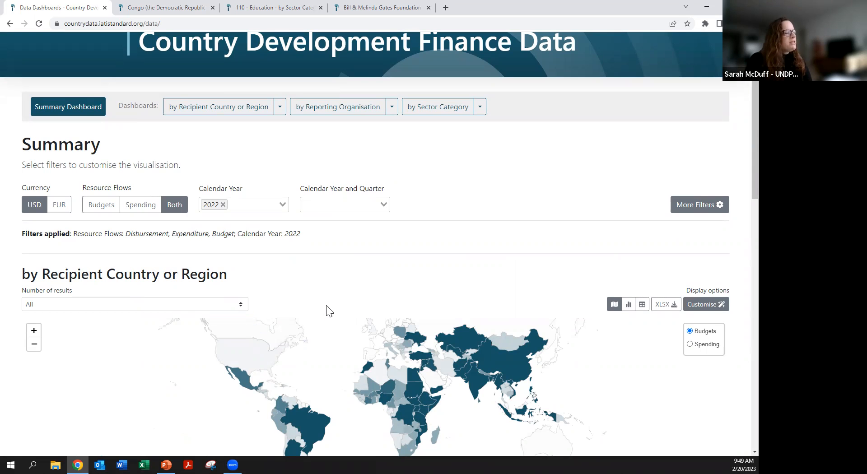
pyautogui.scroll(-3, 322, 306)
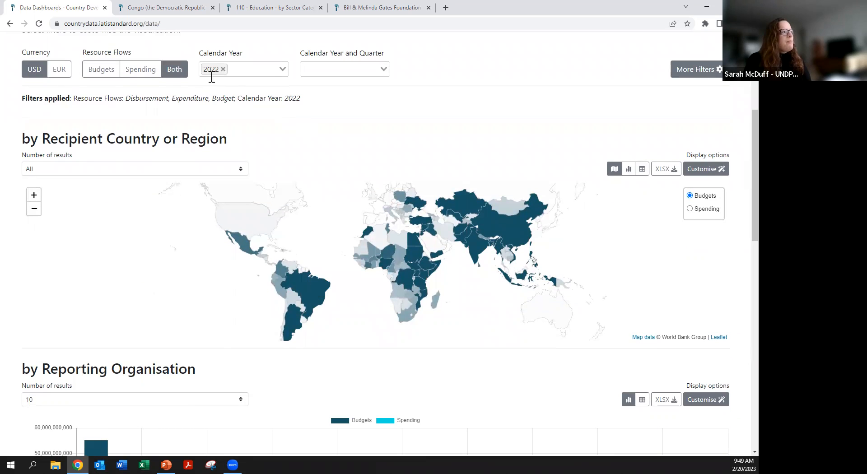
pyautogui.scroll(1, 184, 146)
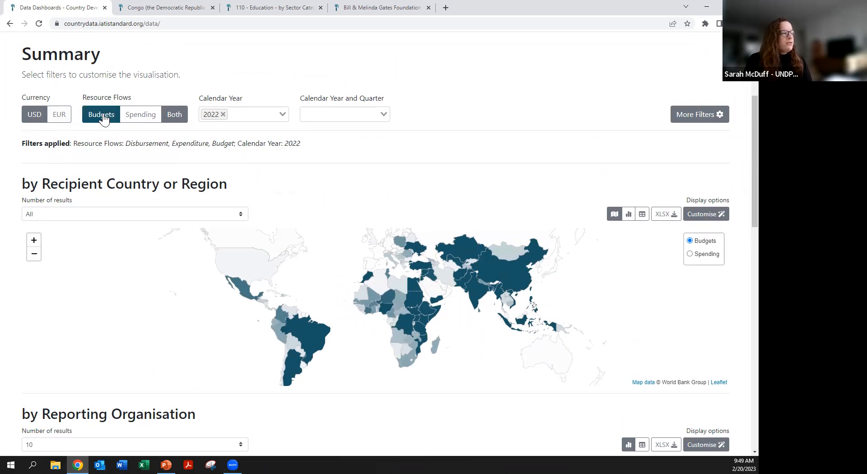
pyautogui.click(150, 117)
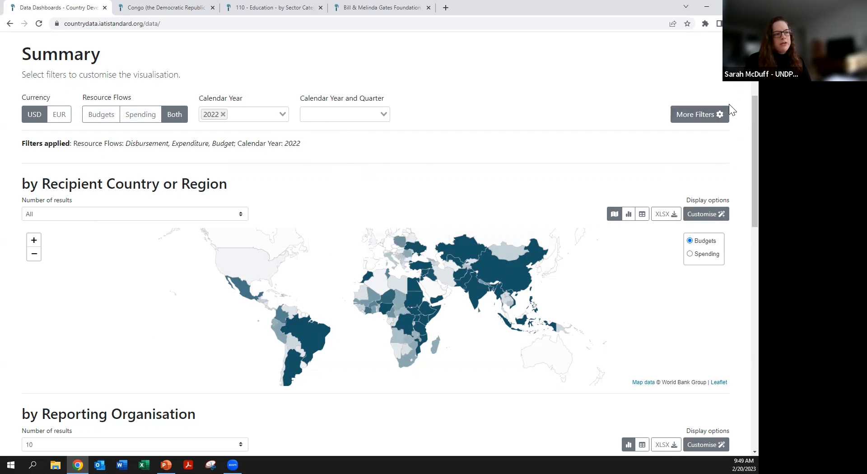
# - Show Spending on the recipient country map and inspect the values for the People's Republic of China and Ethiopia
pyautogui.scroll(-1, 595, 259)
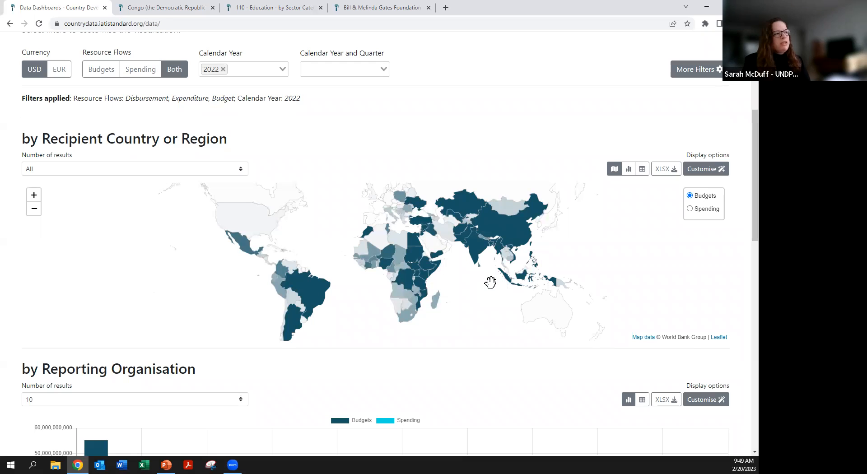
pyautogui.click(690, 209)
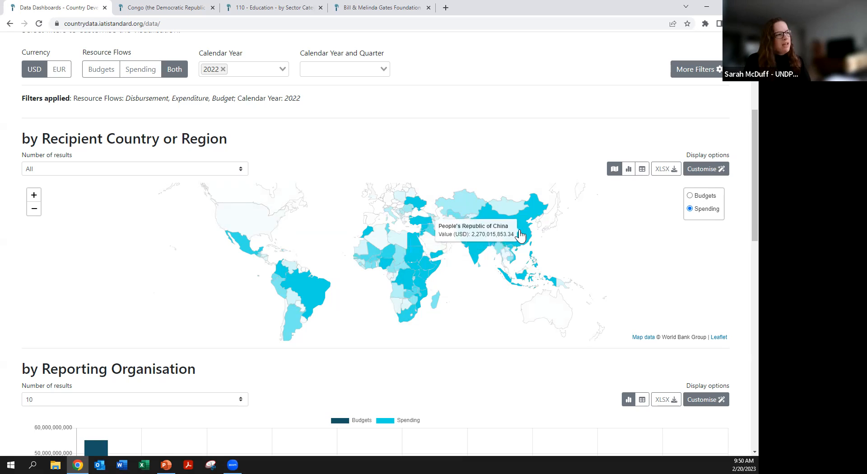
pyautogui.moveTo(424, 276)
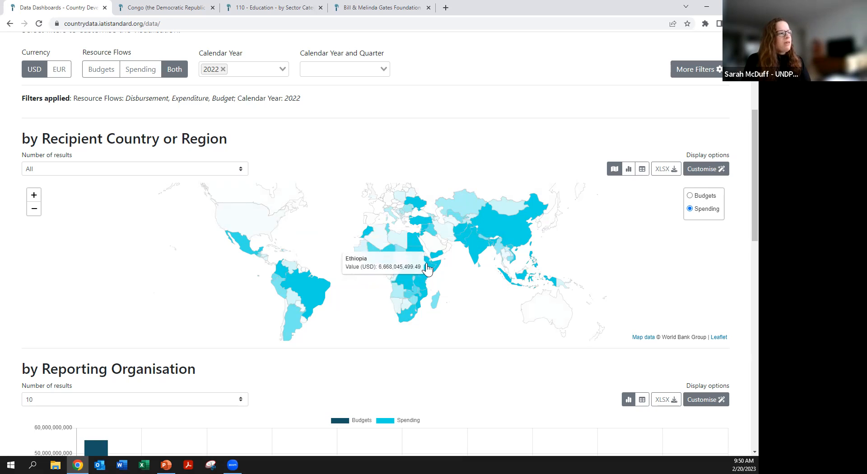
# - View the recipient country data as a bar chart and as a table, and return it to the map display
pyautogui.click(630, 172)
pyautogui.click(643, 171)
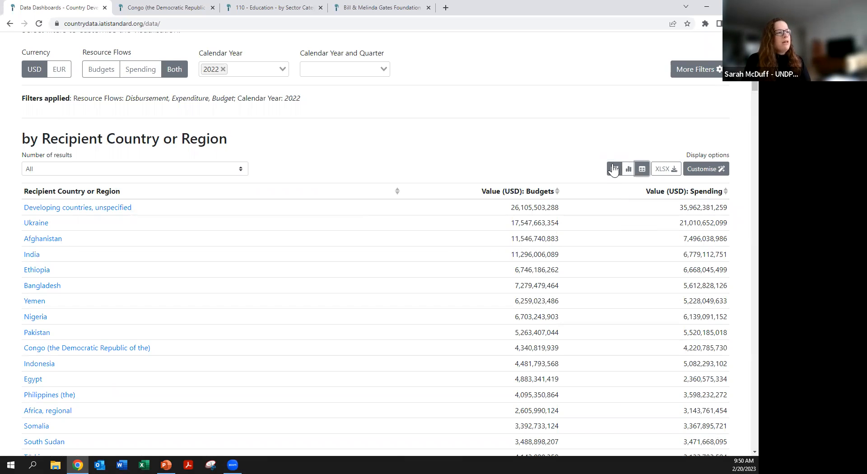
pyautogui.click(614, 169)
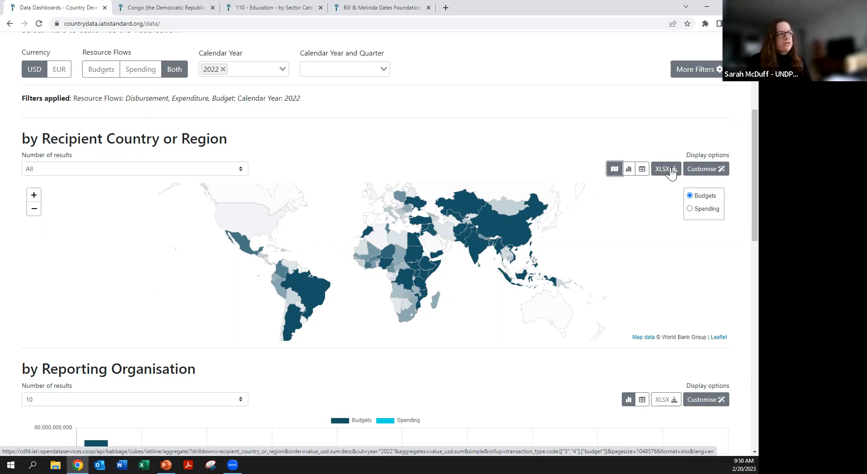
pyautogui.click(669, 175)
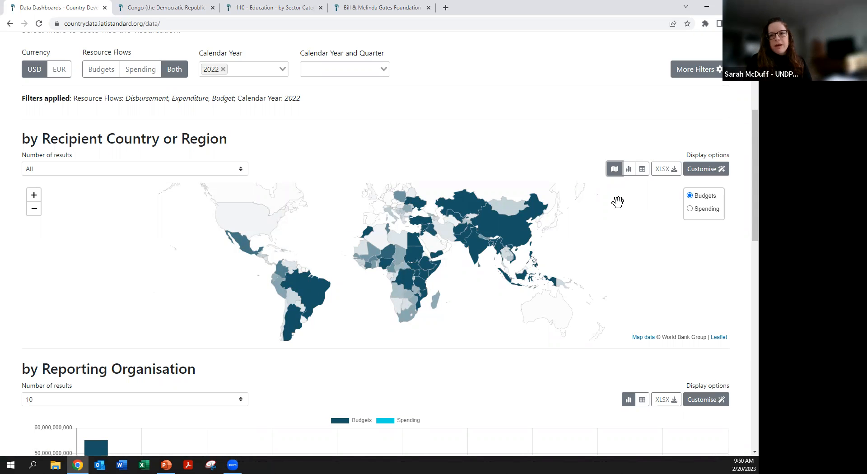
# - Set the number of results in the Reporting Organisation chart to 50
pyautogui.scroll(-2, 449, 192)
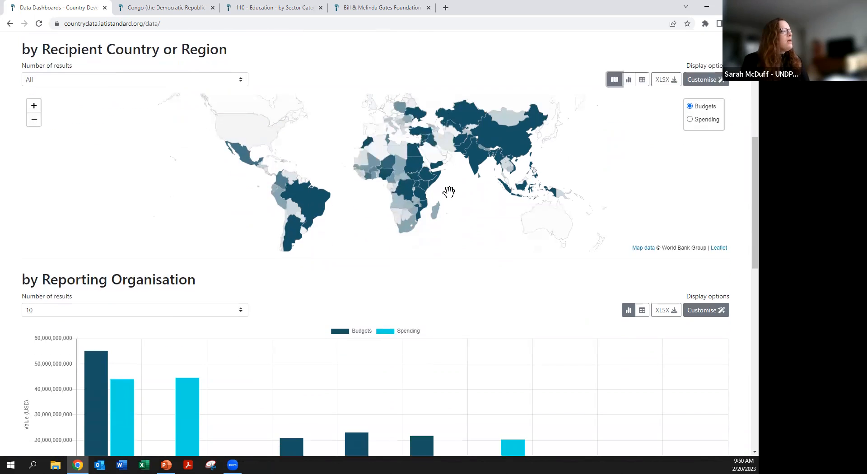
pyautogui.scroll(-3, 449, 192)
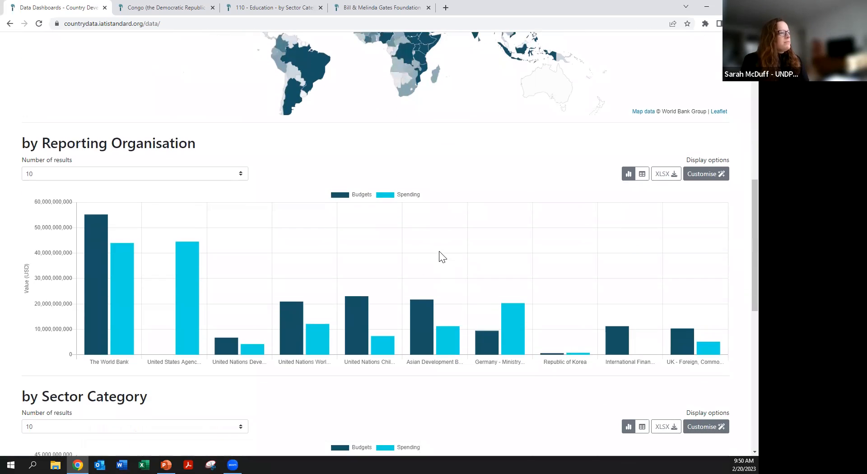
pyautogui.scroll(3, 439, 257)
pyautogui.scroll(-2, 438, 248)
pyautogui.scroll(1, 445, 244)
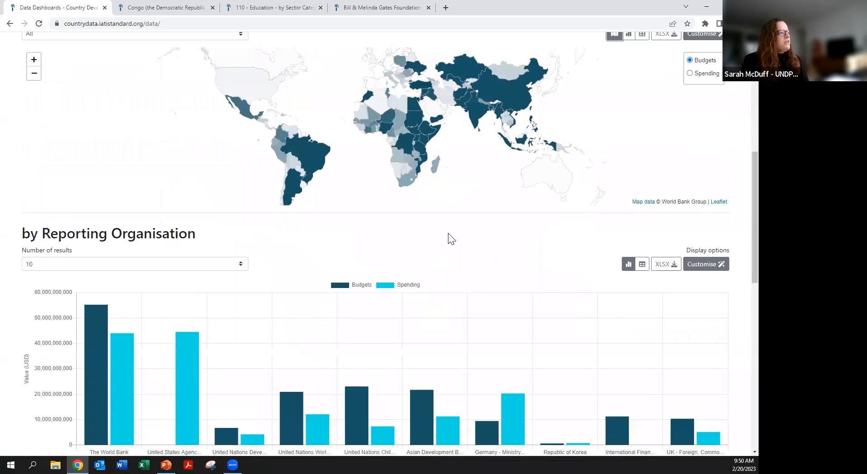
pyautogui.scroll(-3, 450, 239)
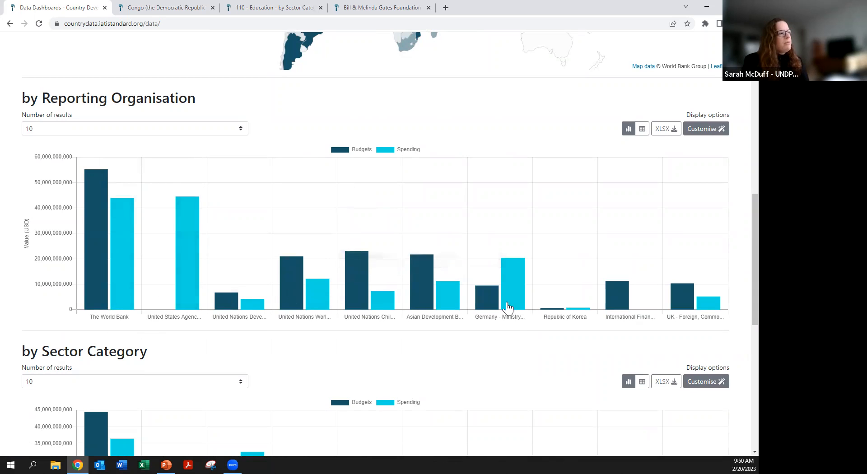
pyautogui.click(204, 129)
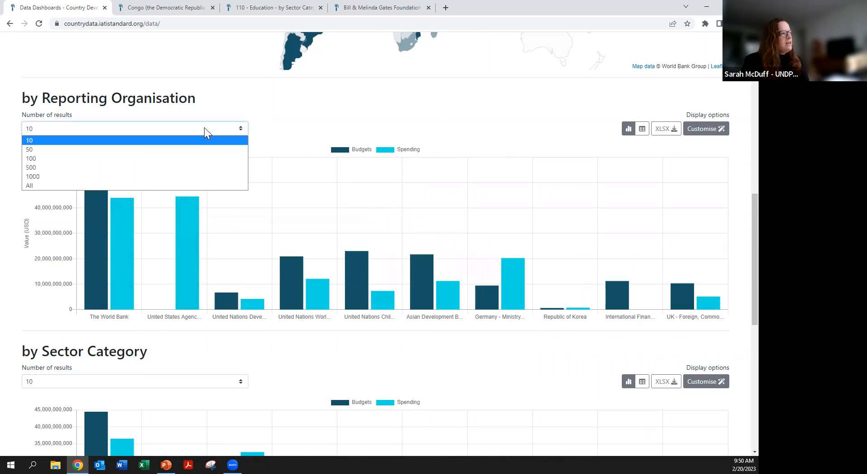
pyautogui.click(157, 152)
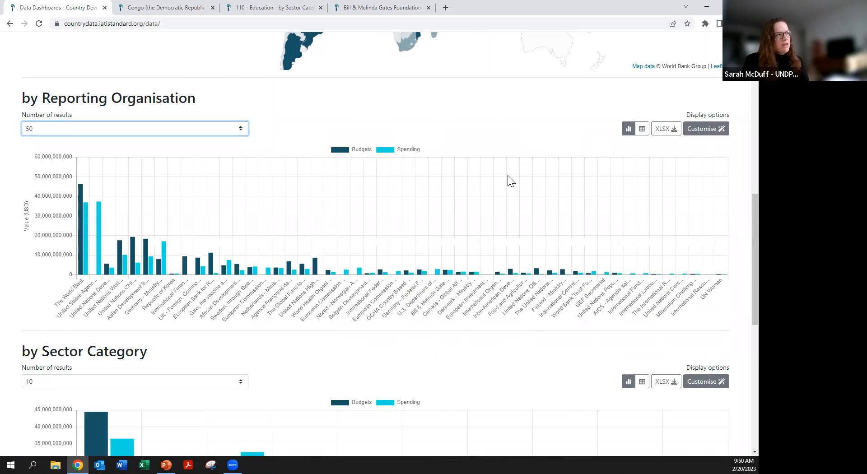
# - Examine the budget and spending bars in the Sector Category and Calendar Year charts
pyautogui.scroll(-3, 492, 264)
pyautogui.scroll(-2, 487, 260)
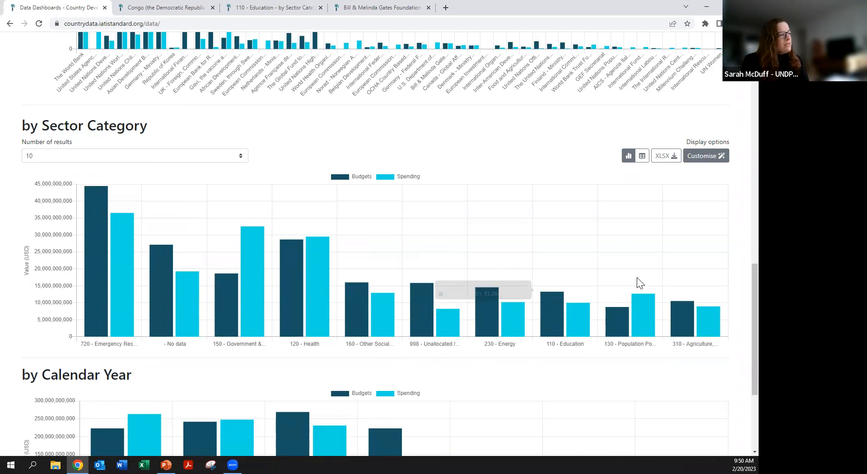
pyautogui.moveTo(93, 298)
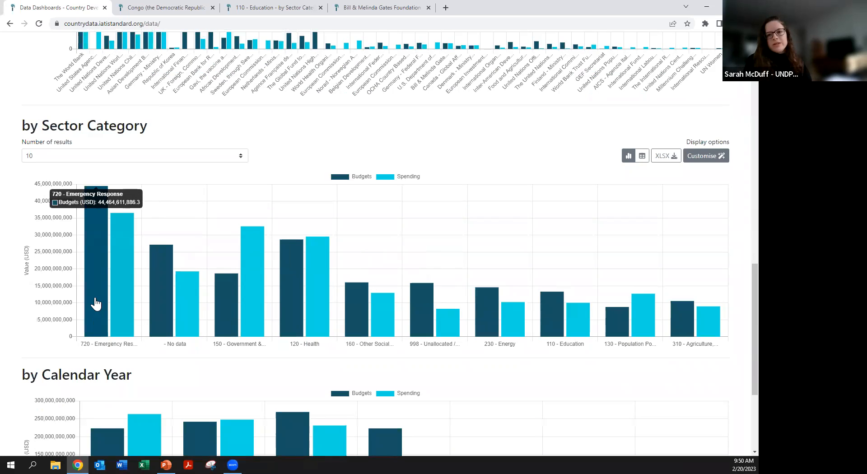
pyautogui.scroll(-3, 287, 346)
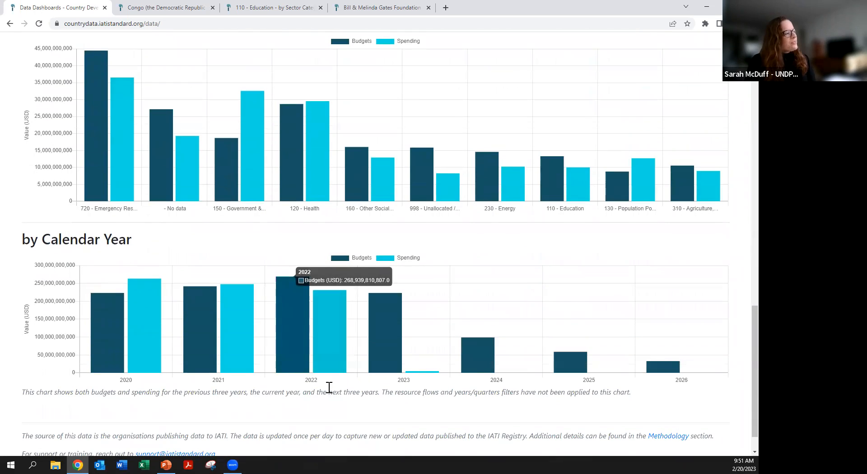
pyautogui.moveTo(142, 362)
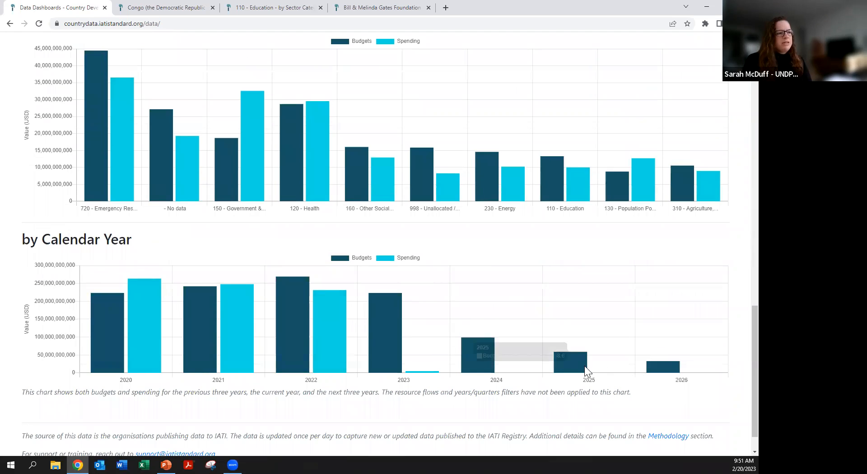
pyautogui.moveTo(668, 364)
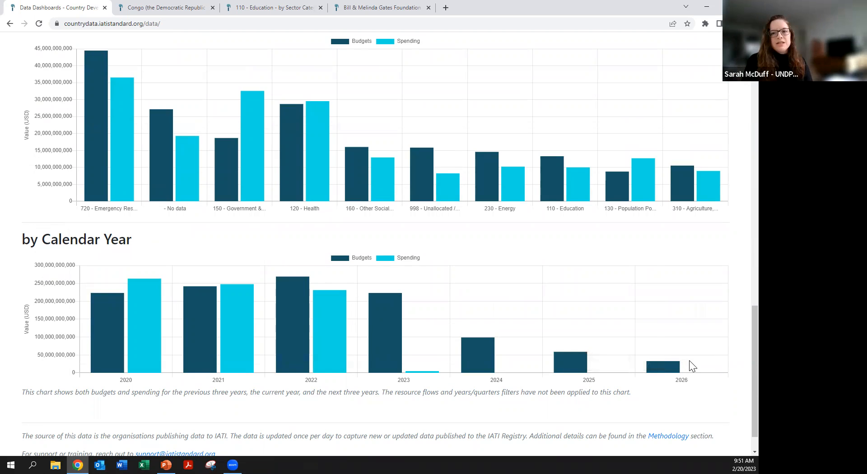
# - Open the summary's additional filters and look through the Reporting Organisation and Reporting Organisation Type options
pyautogui.scroll(5, 698, 383)
pyautogui.scroll(9, 698, 383)
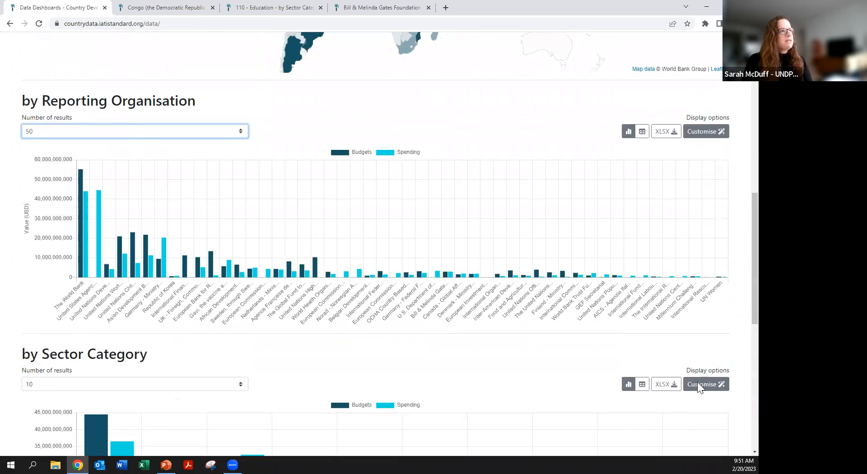
pyautogui.scroll(2, 697, 384)
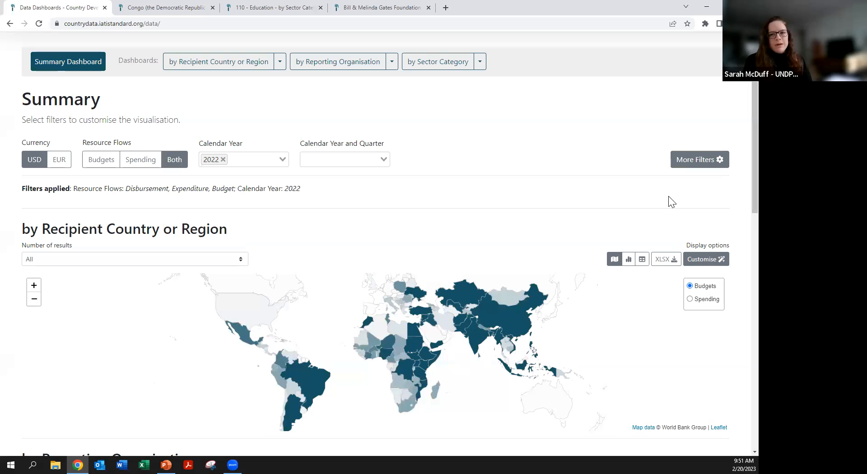
pyautogui.click(709, 164)
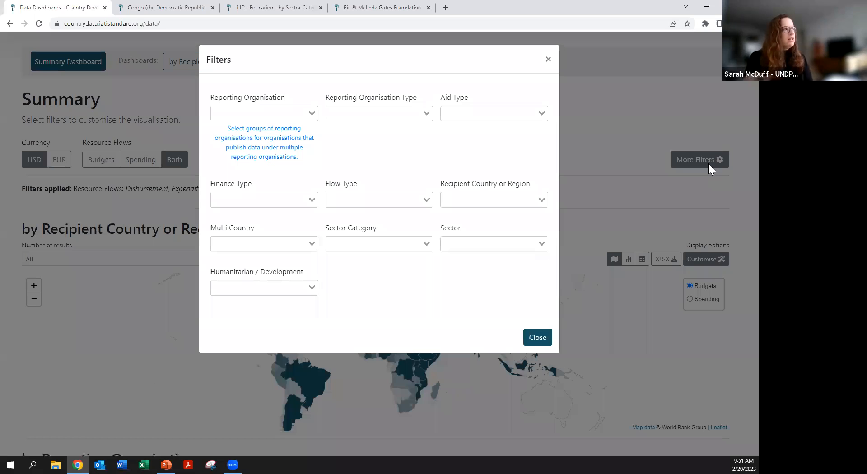
pyautogui.click(311, 115)
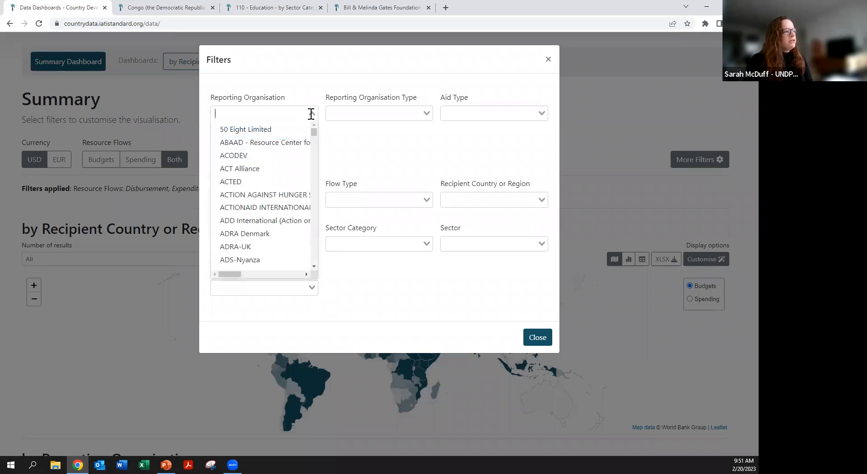
pyautogui.moveTo(314, 129); pyautogui.dragTo(313, 121)
pyautogui.click(358, 113)
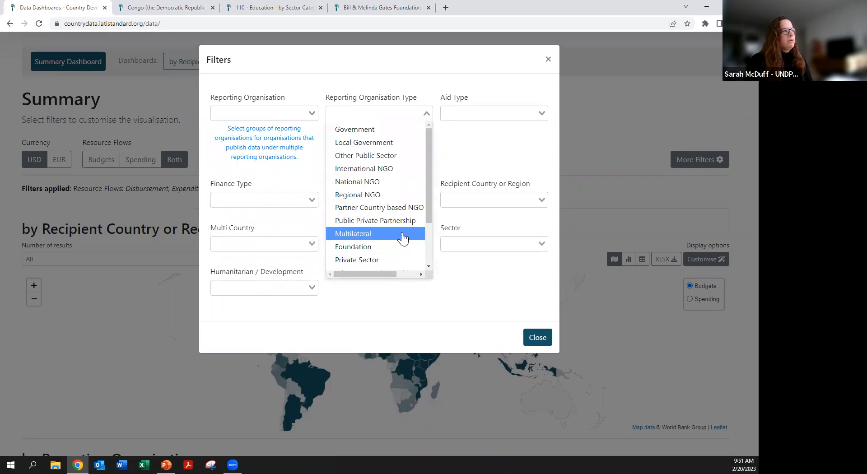
pyautogui.click(480, 151)
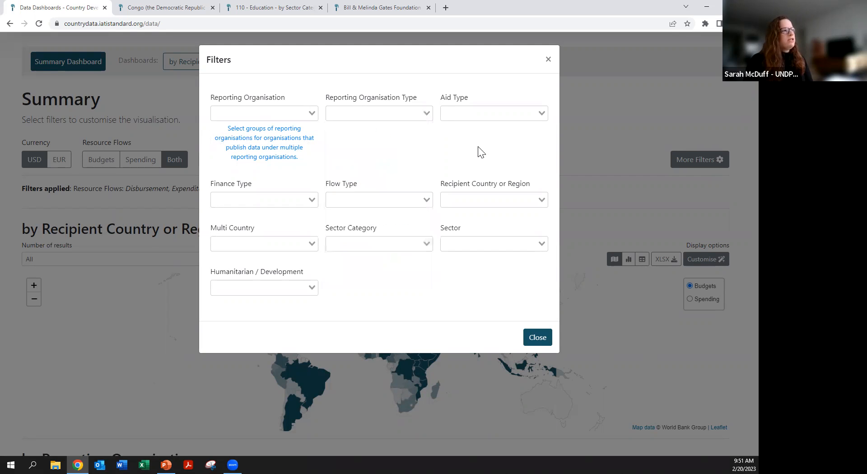
# - Look through the available options for the Aid Type, Finance Type, Flow Type and Recipient Country or Region filters
pyautogui.click(475, 110)
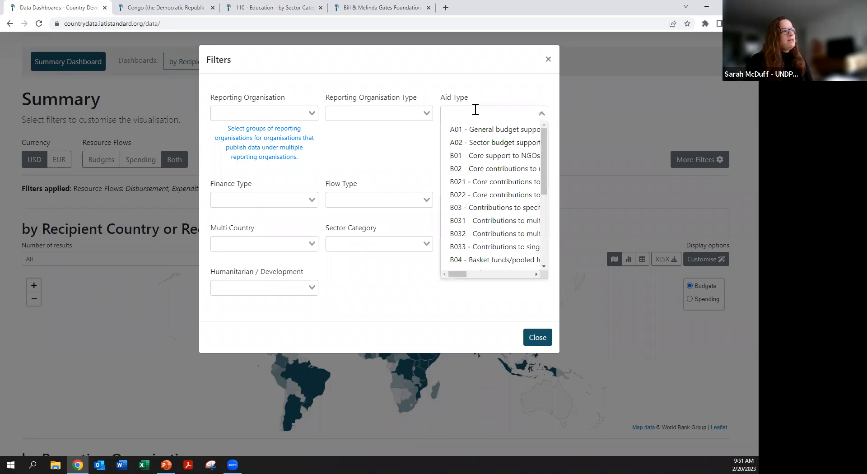
pyautogui.click(431, 144)
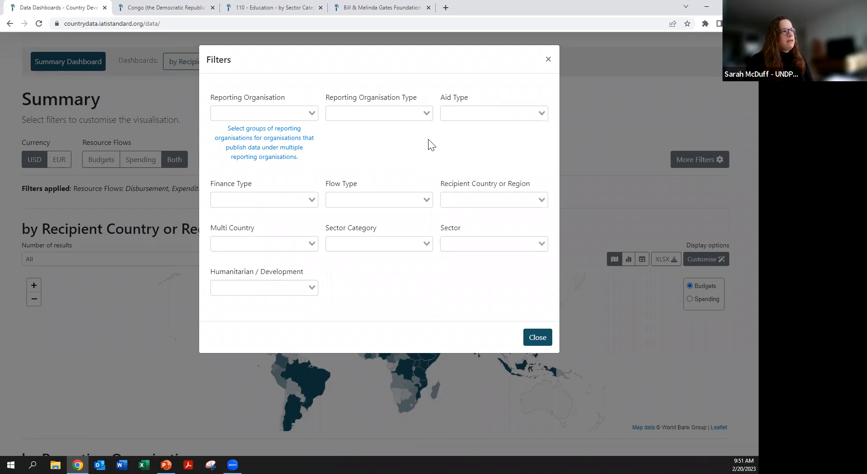
pyautogui.click(312, 200)
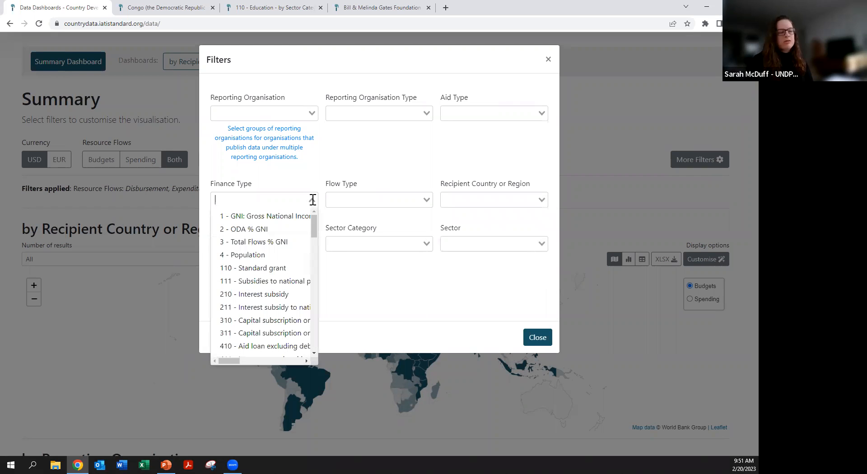
pyautogui.click(387, 203)
pyautogui.click(386, 200)
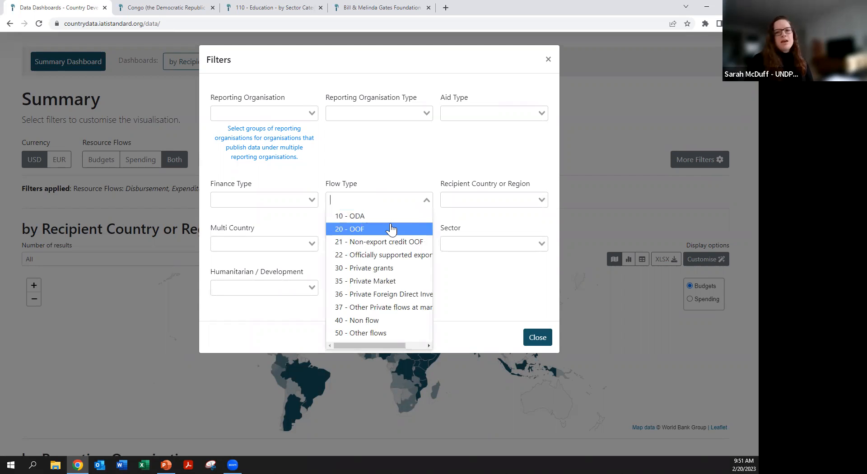
pyautogui.click(466, 200)
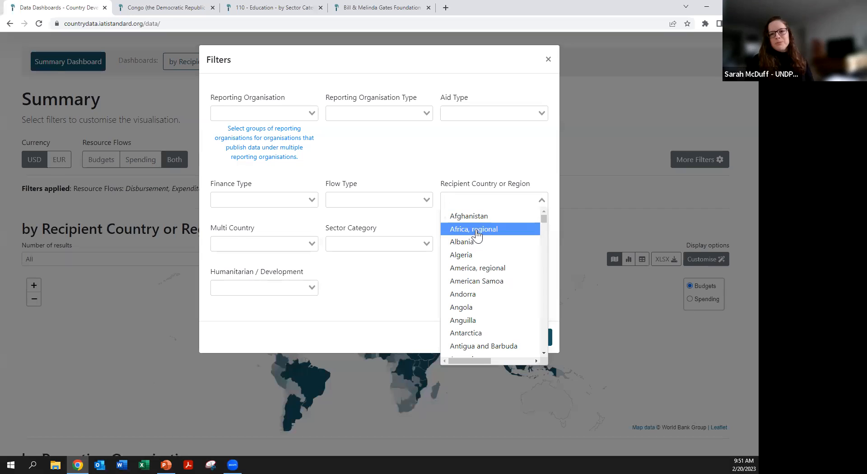
pyautogui.click(494, 168)
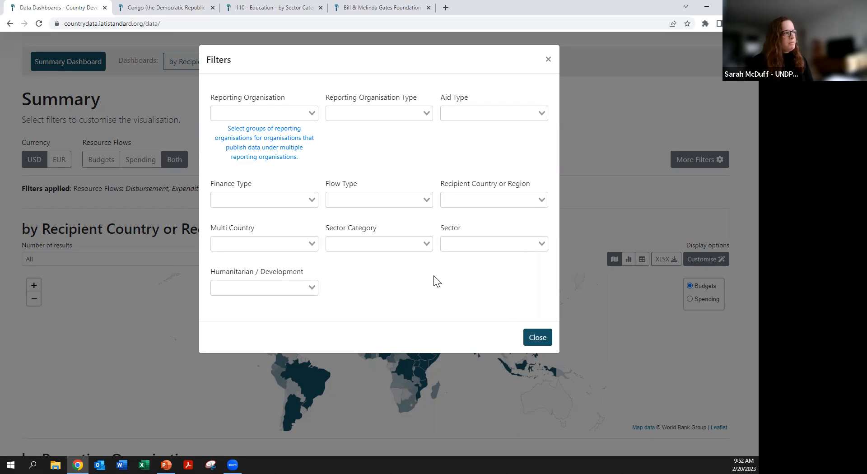
# - Look through the available options for the Sector Category, Sector and Humanitarian / Development filters
pyautogui.click(346, 244)
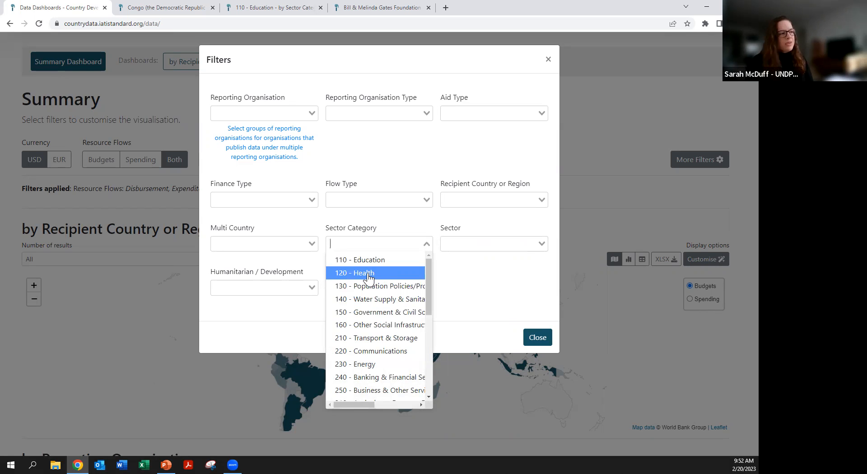
pyautogui.click(495, 275)
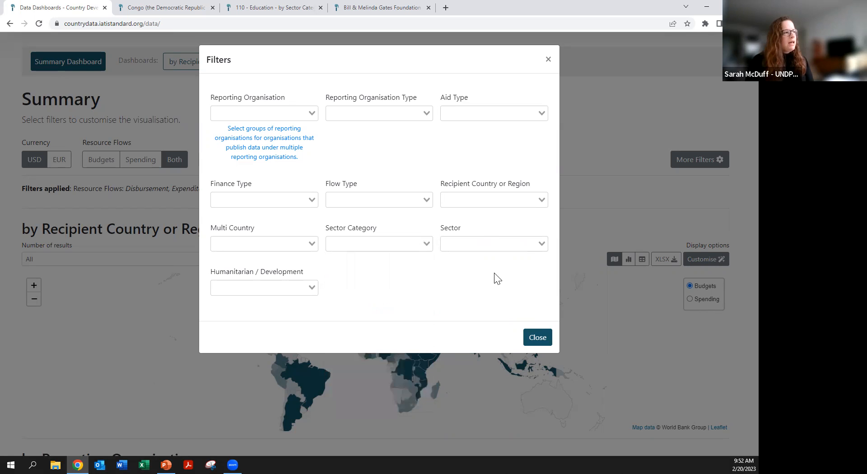
pyautogui.click(483, 243)
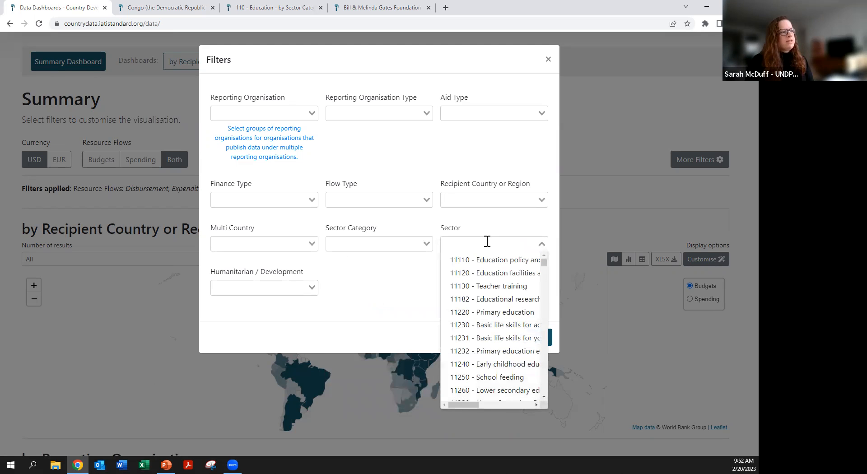
pyautogui.click(418, 274)
pyautogui.click(311, 289)
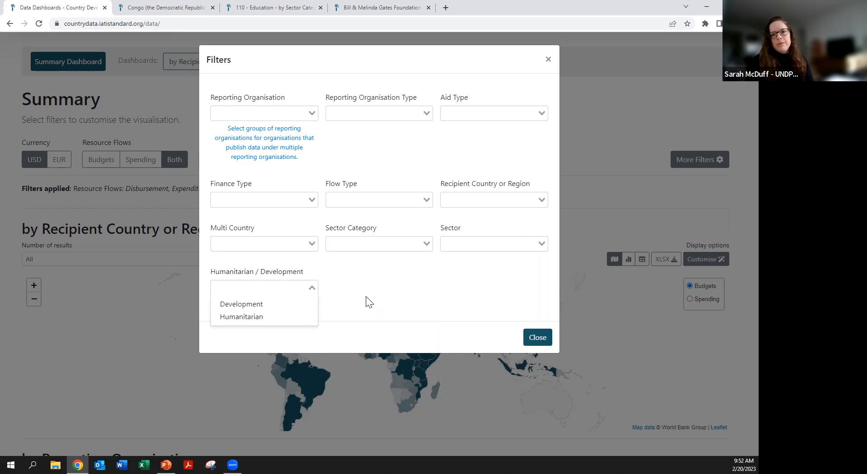
pyautogui.click(387, 304)
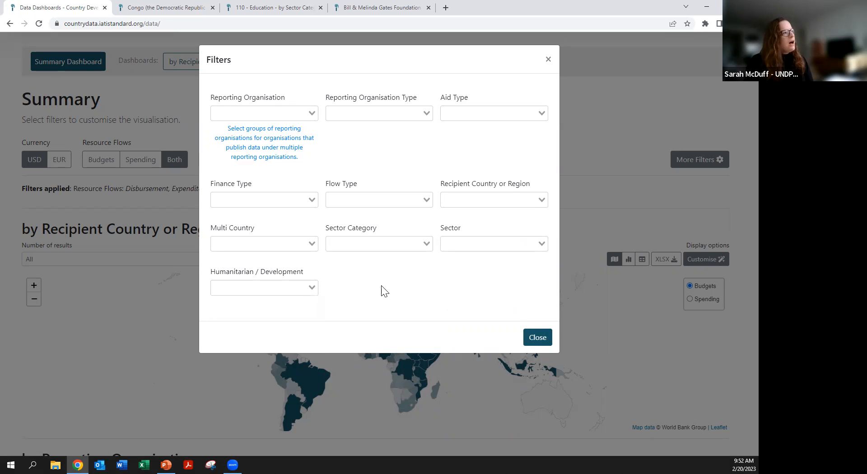
# - Filter the summary to the Multilateral reporting organisation type and close the filter settings
pyautogui.click(427, 114)
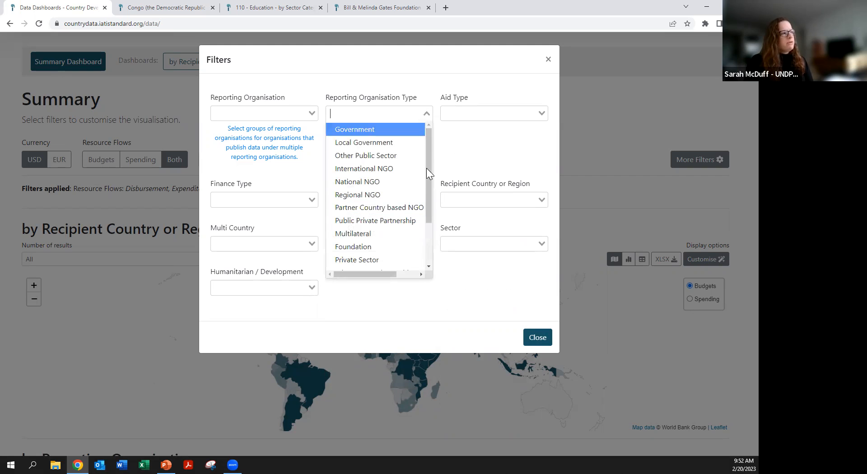
pyautogui.click(397, 239)
pyautogui.click(534, 339)
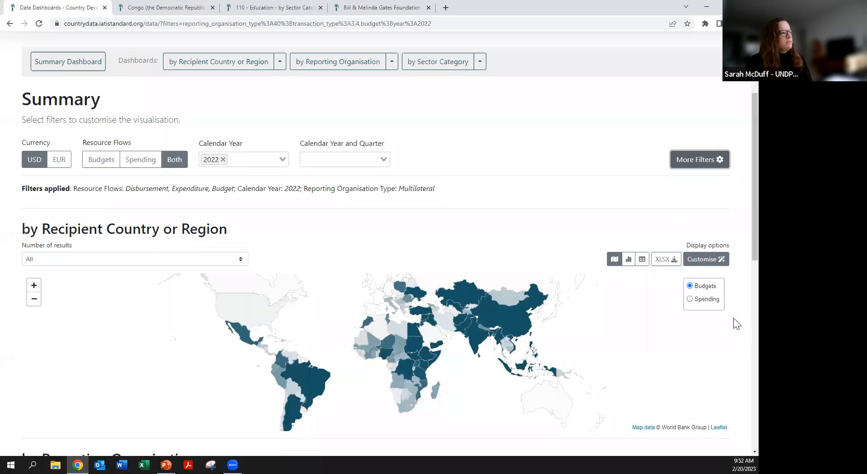
# - Set the number of results in the Reporting Organisation chart to 10 and look over its bars
pyautogui.scroll(-1, 640, 320)
pyautogui.scroll(-4, 640, 321)
pyautogui.scroll(1, 87, 254)
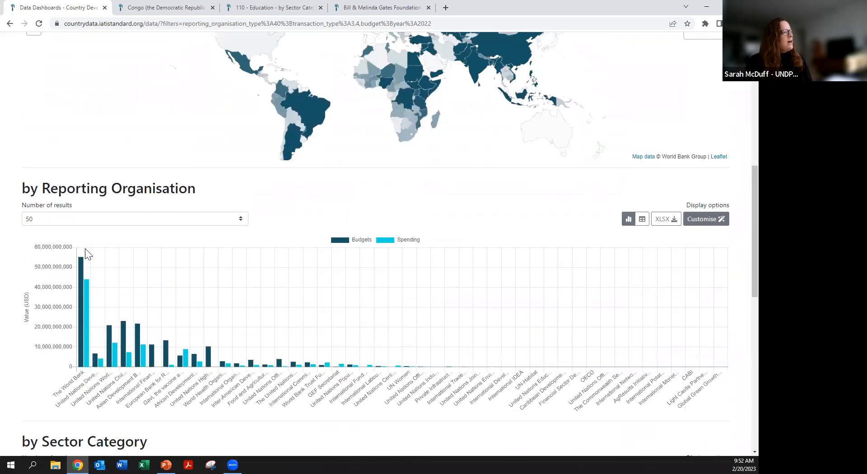
pyautogui.click(89, 218)
pyautogui.click(89, 231)
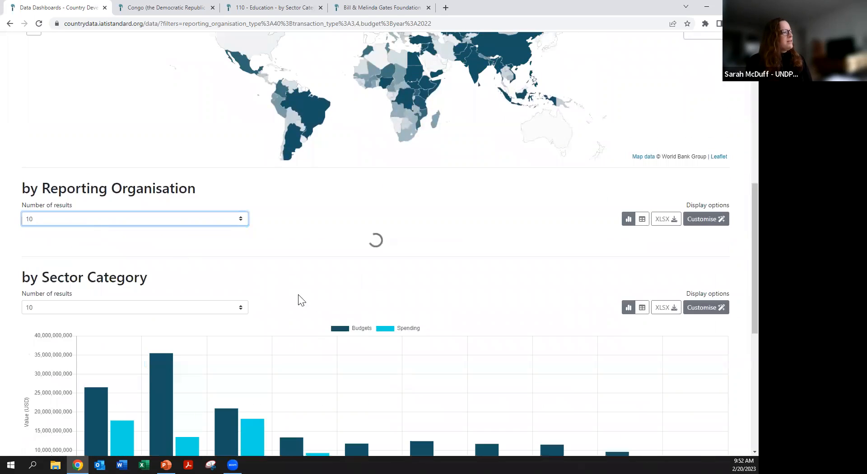
pyautogui.scroll(-2, 316, 302)
pyautogui.scroll(1, 335, 306)
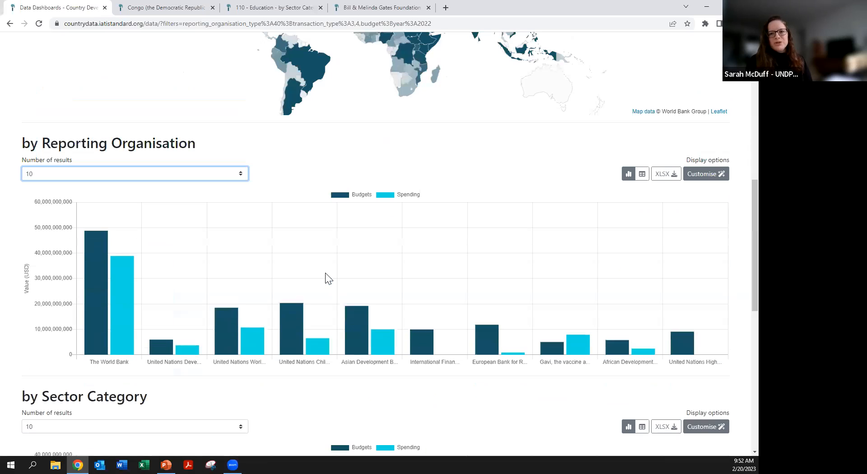
pyautogui.scroll(-1, 332, 280)
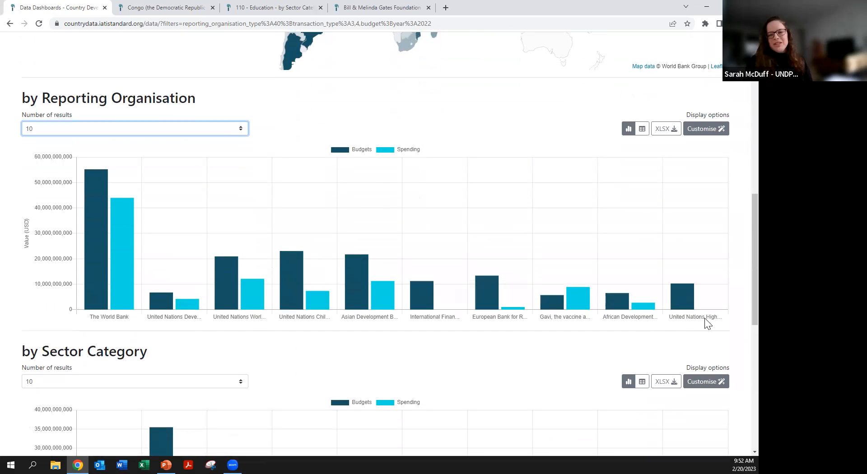
# - Show spending on the recipient country map and look over the Reporting Organisation and Sector Category charts
pyautogui.scroll(5, 478, 328)
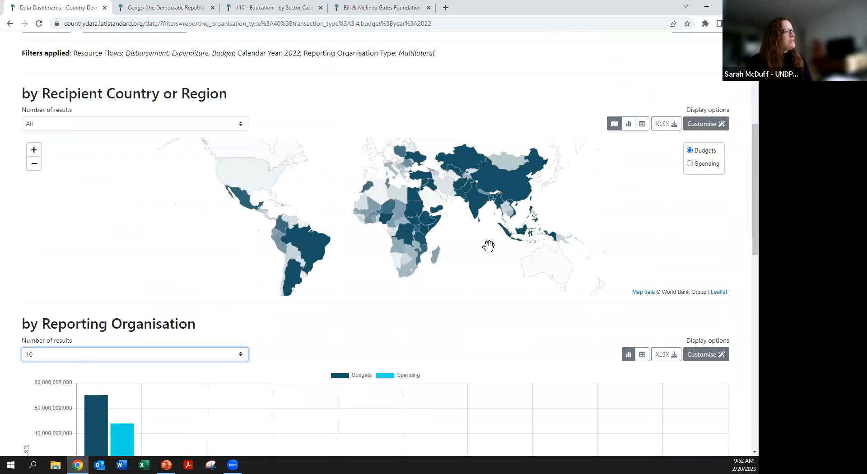
pyautogui.click(690, 164)
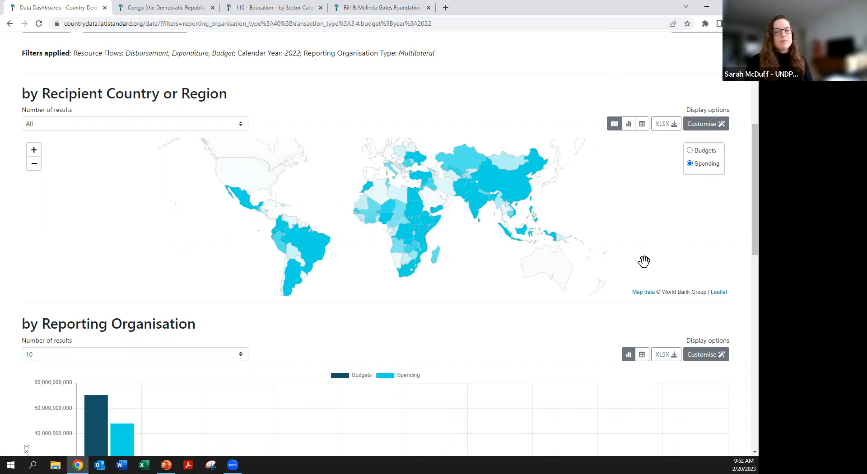
pyautogui.scroll(-2, 641, 264)
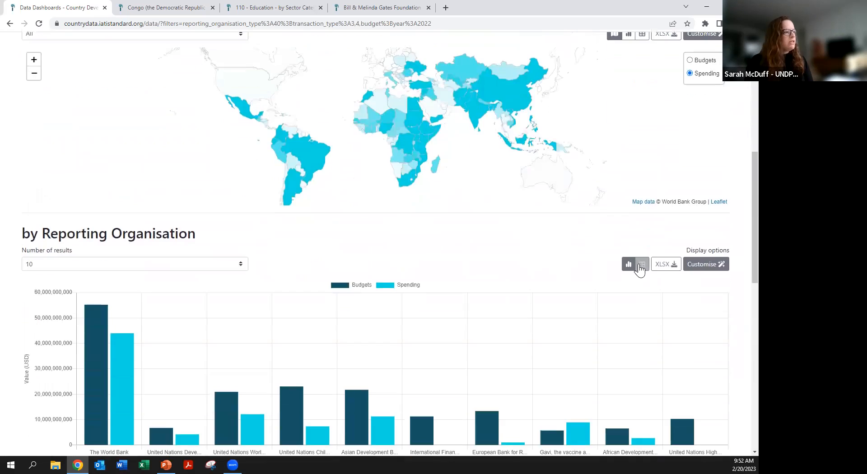
pyautogui.scroll(-6, 527, 394)
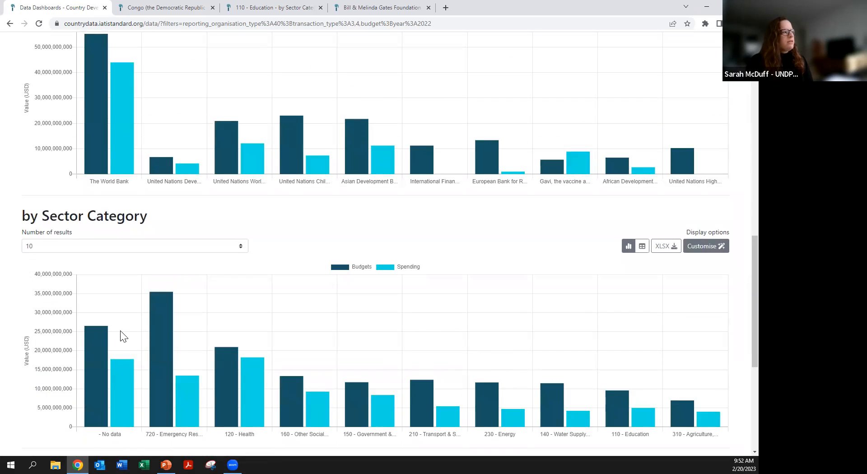
pyautogui.scroll(14, 139, 324)
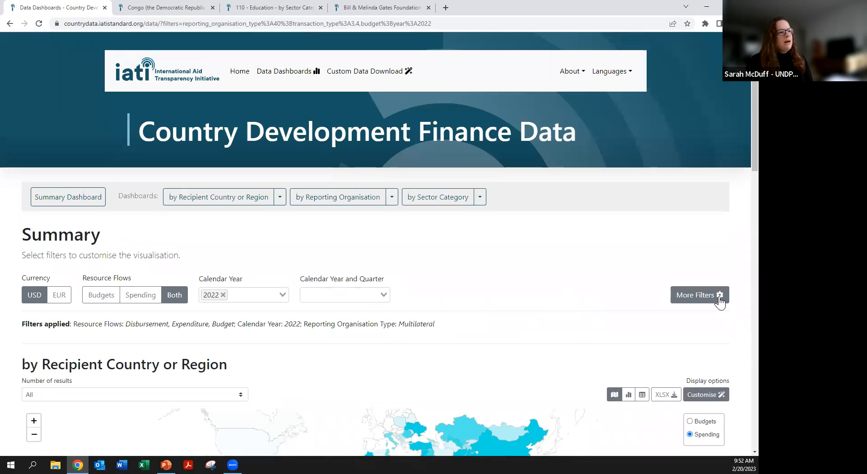
# - Remove the Multilateral organisation type filter and filter the summary to Humanitarian instead
pyautogui.click(719, 300)
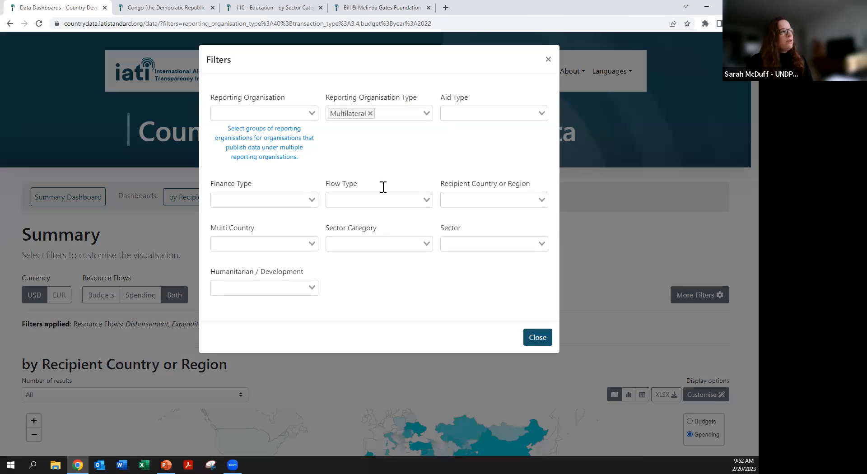
pyautogui.click(370, 113)
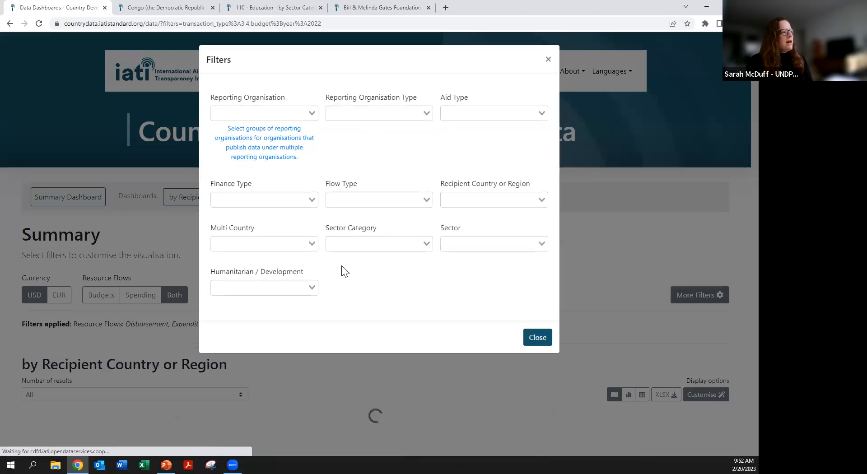
pyautogui.click(280, 289)
pyautogui.click(267, 316)
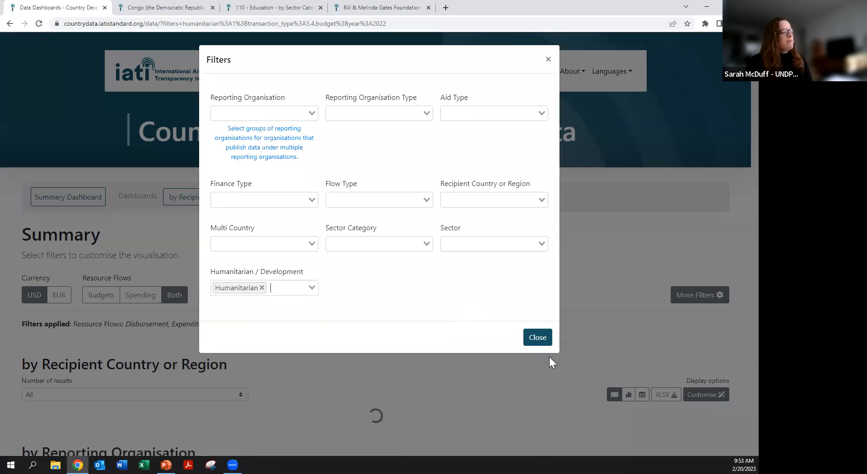
pyautogui.click(542, 338)
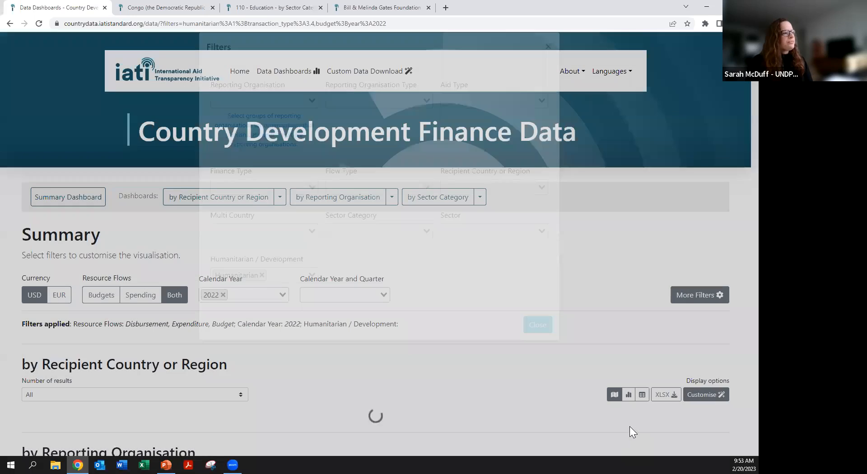
# - Examine the humanitarian data in the recipient country map and the Reporting Organisation and Sector Category charts
pyautogui.scroll(-5, 543, 404)
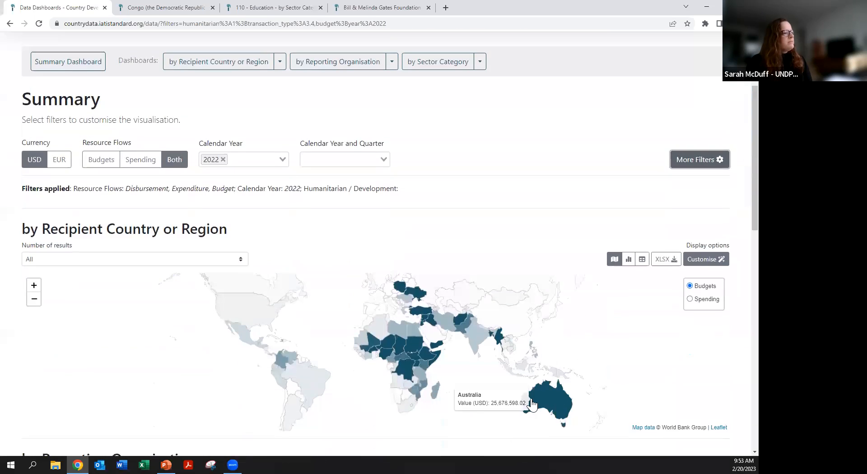
pyautogui.scroll(-1, 534, 396)
pyautogui.scroll(1, 646, 282)
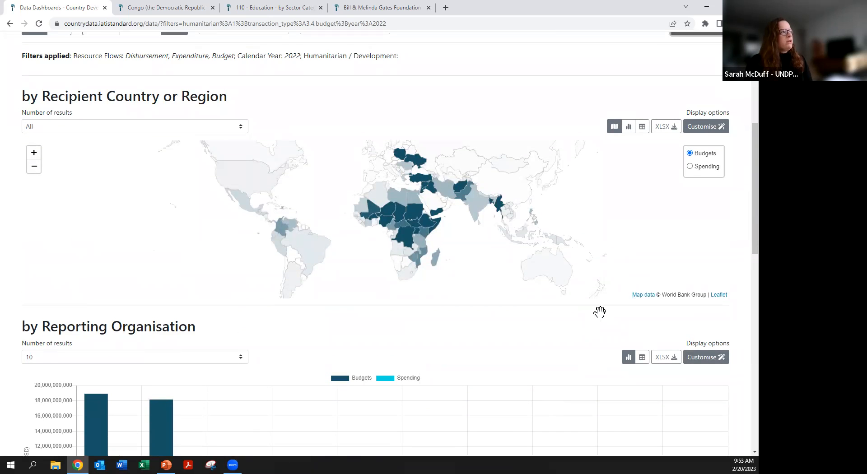
pyautogui.scroll(1, 601, 310)
pyautogui.scroll(-1, 588, 318)
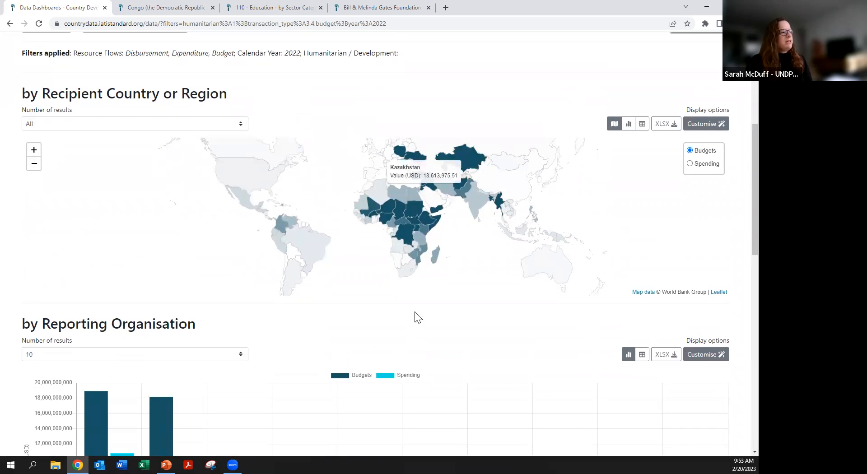
pyautogui.scroll(-2, 338, 312)
pyautogui.scroll(-3, 344, 315)
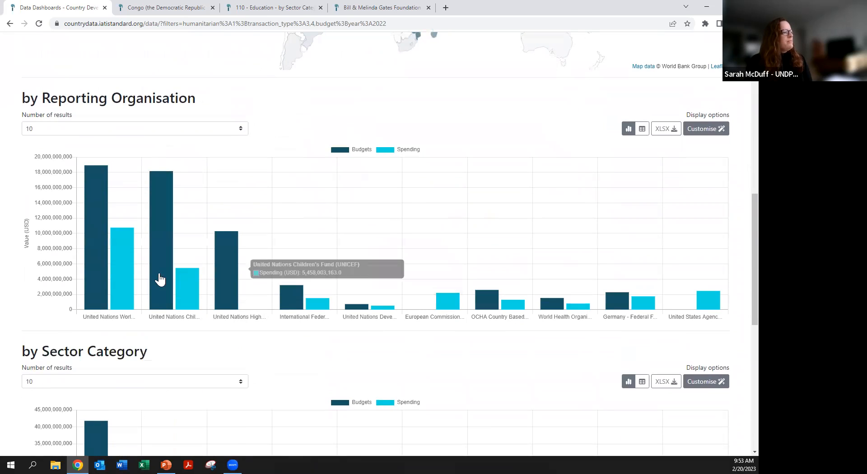
pyautogui.moveTo(95, 299)
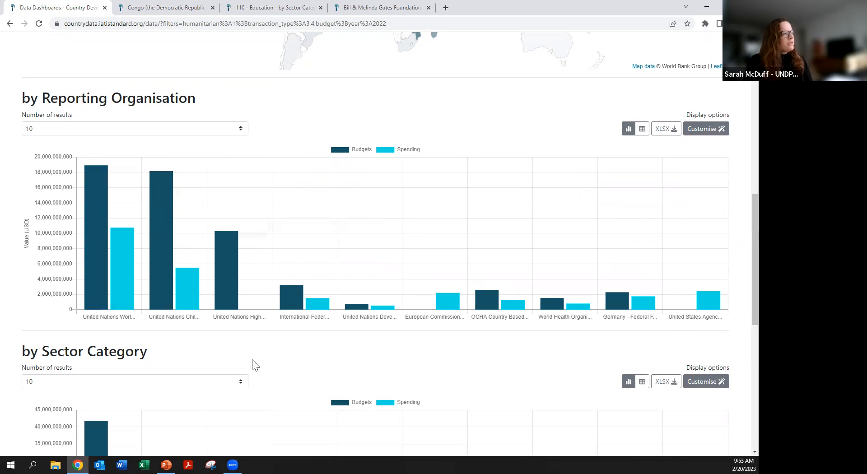
pyautogui.scroll(-6, 173, 361)
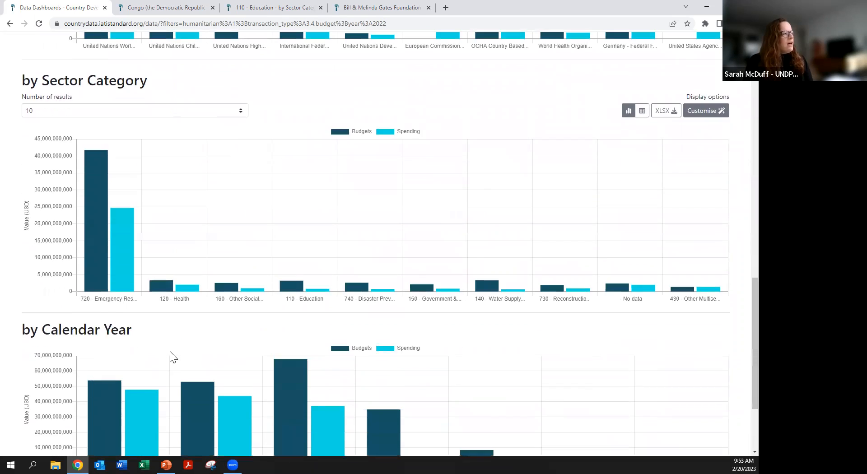
pyautogui.scroll(4, 170, 351)
pyautogui.scroll(9, 166, 345)
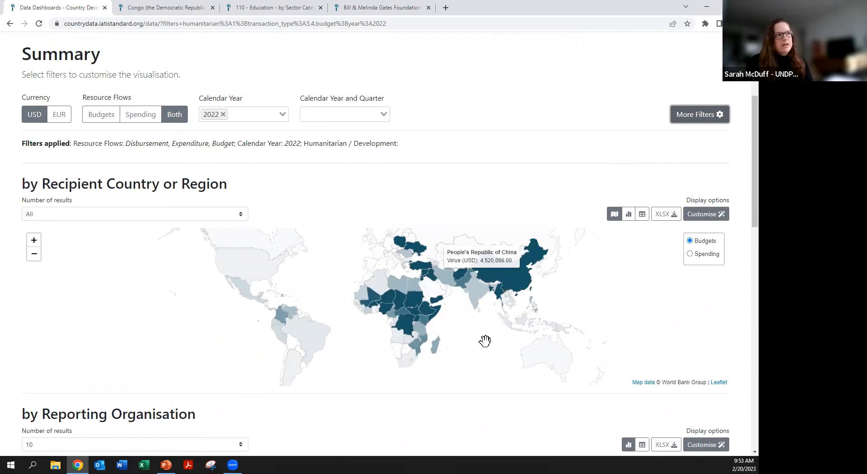
pyautogui.scroll(1, 486, 343)
pyautogui.scroll(3, 444, 405)
pyautogui.scroll(-2, 446, 411)
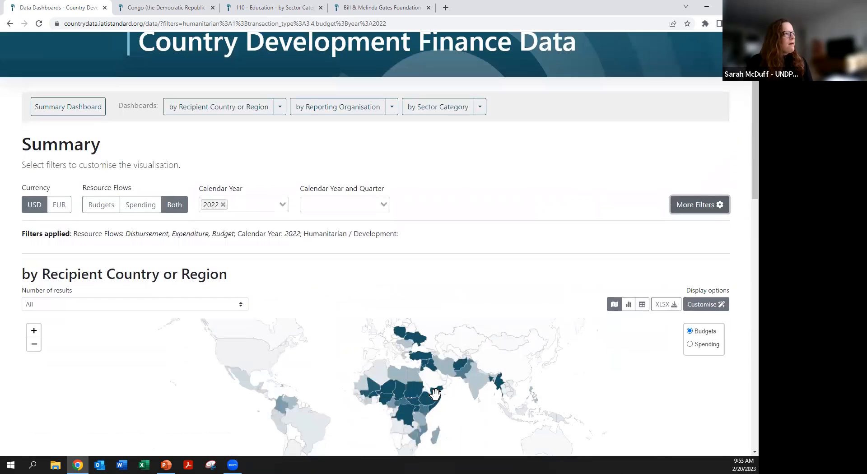
pyautogui.scroll(2, 286, 246)
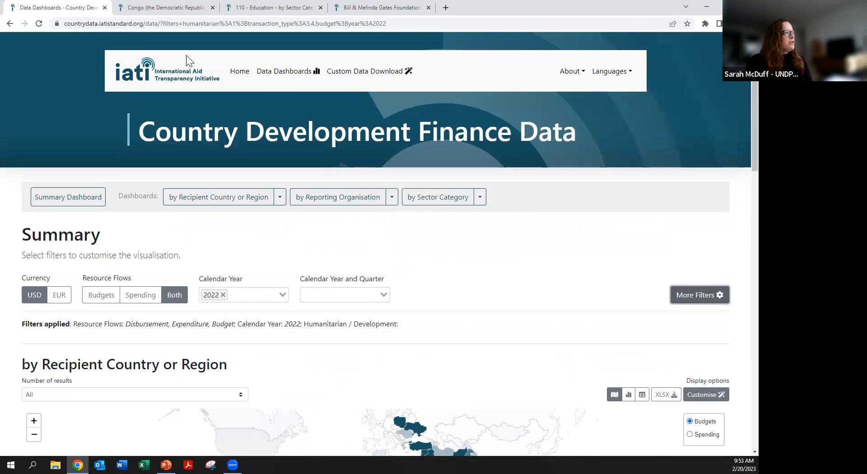
# - Go from the home page to the recipient country or region dashboards and look over the list of selectable countries
pyautogui.click(240, 72)
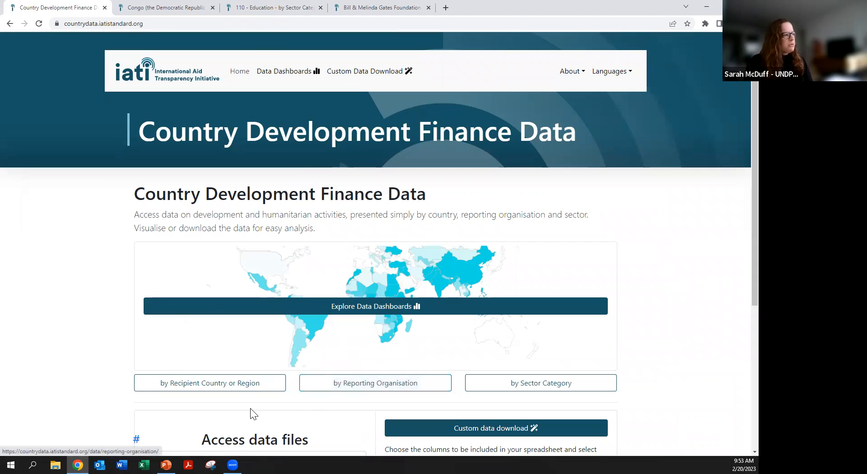
pyautogui.click(243, 386)
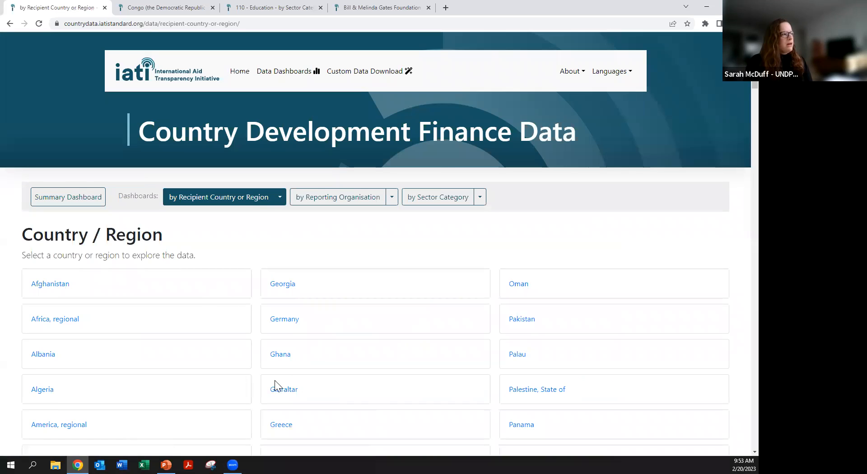
pyautogui.scroll(-2, 275, 385)
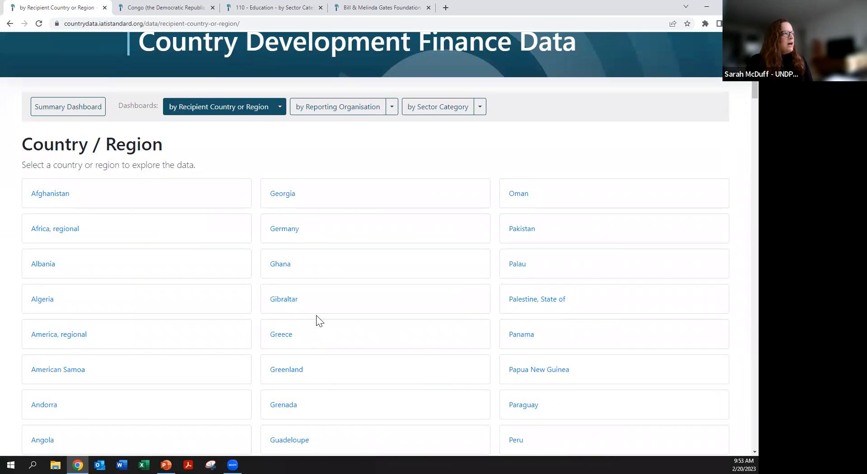
pyautogui.click(280, 107)
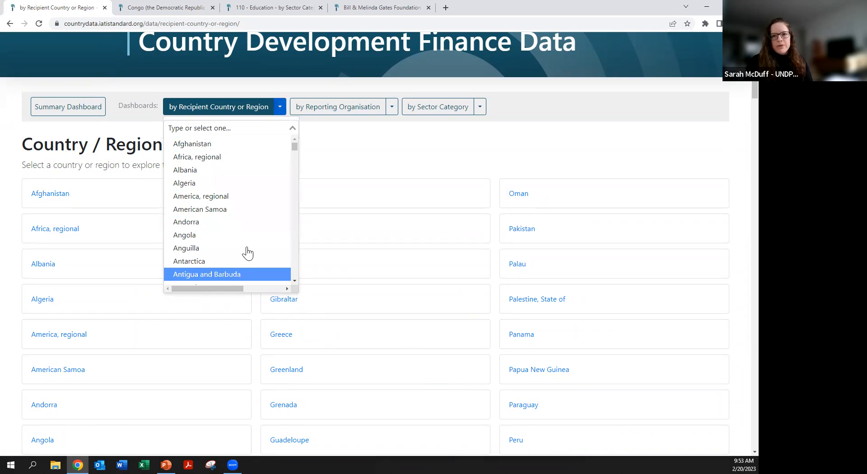
pyautogui.click(360, 211)
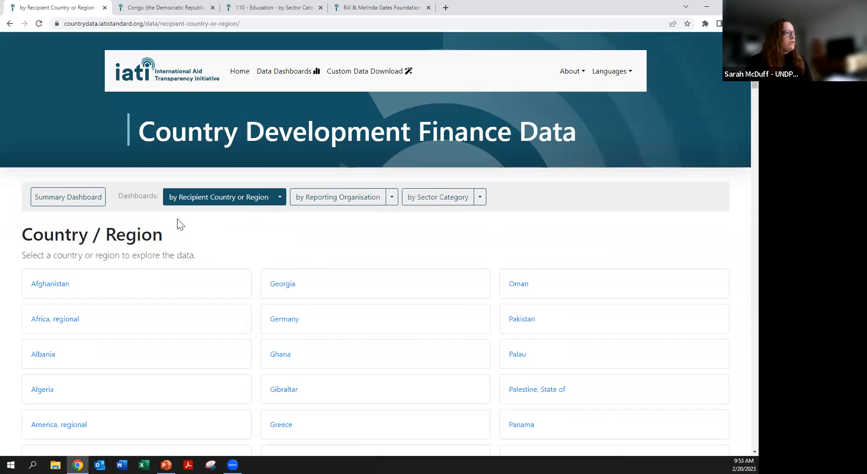
# - Return to the summary dashboard and open the dashboard for Sudan from the recipient country map
pyautogui.scroll(2, 183, 217)
pyautogui.click(81, 202)
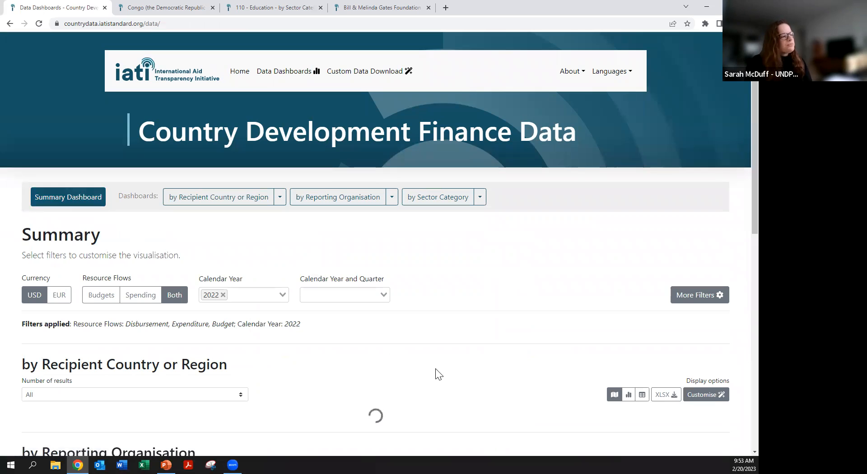
pyautogui.scroll(-3, 431, 373)
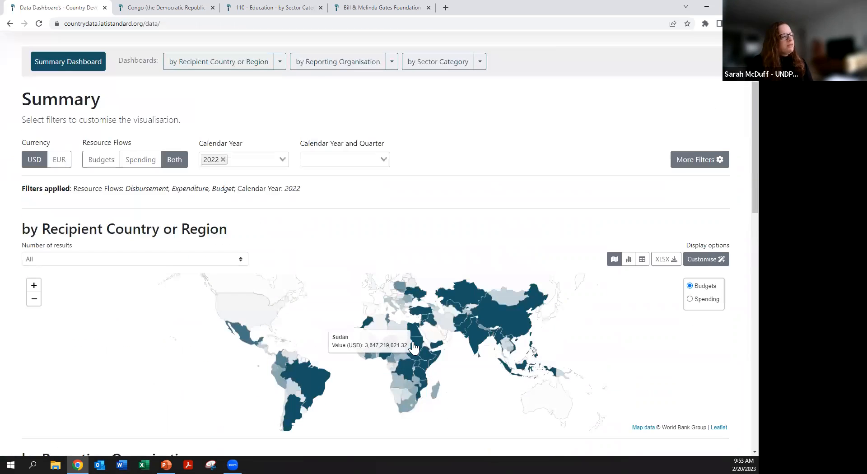
pyautogui.click(414, 346)
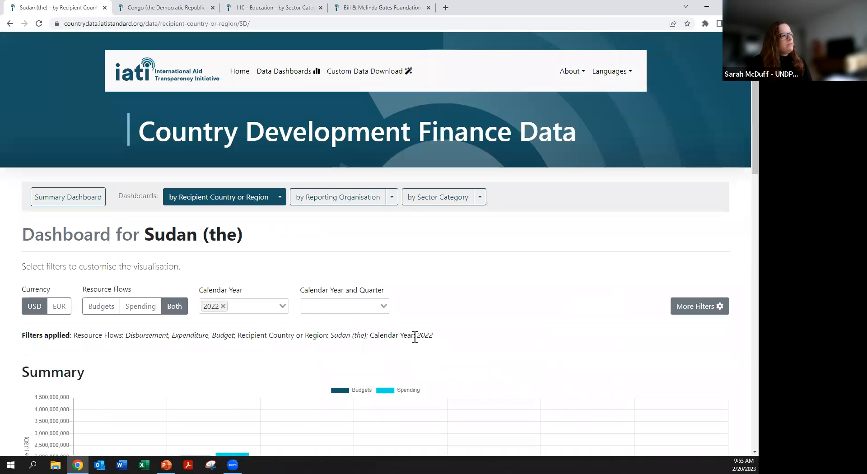
# - Examine Sudan's applied filters, the yearly budgets and spending summary, and the Reporting Organisation and Sector Category charts
pyautogui.scroll(-3, 410, 361)
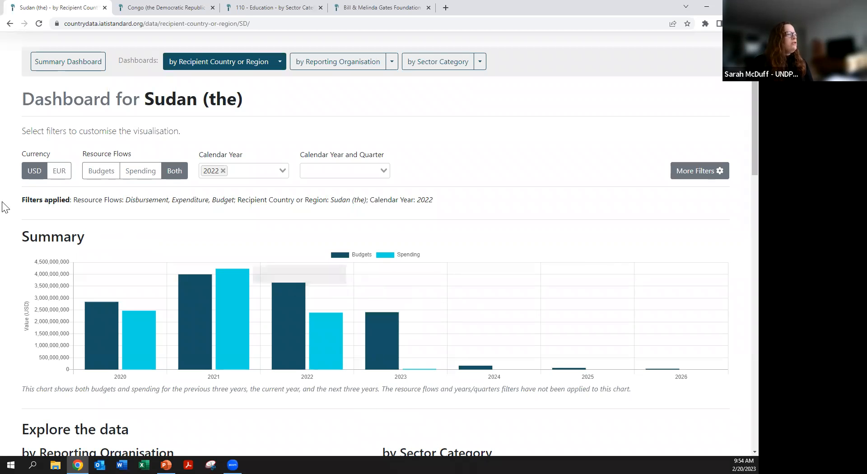
pyautogui.moveTo(22, 201); pyautogui.dragTo(397, 217)
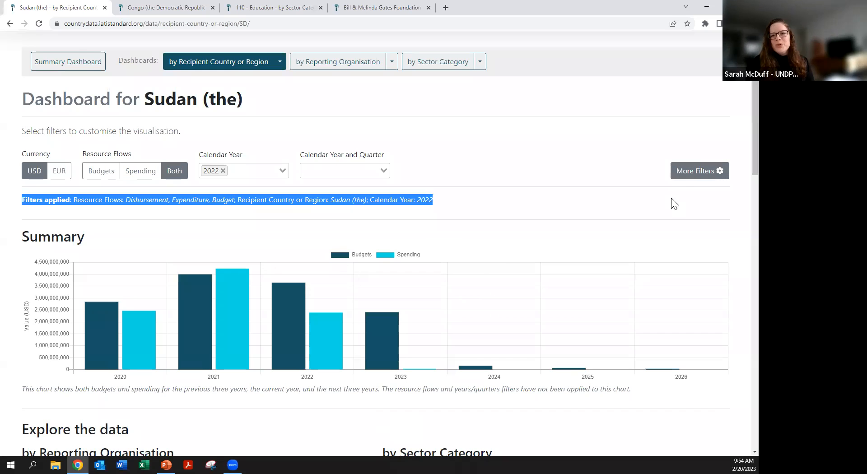
pyautogui.click(392, 200)
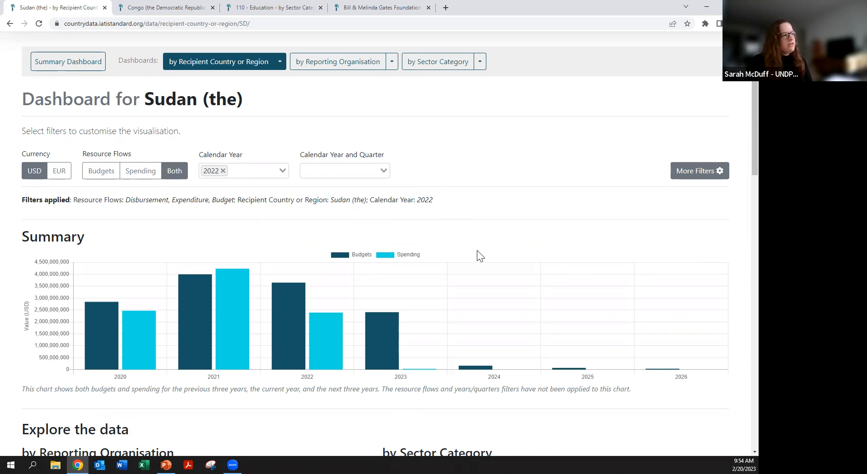
pyautogui.scroll(-1, 479, 256)
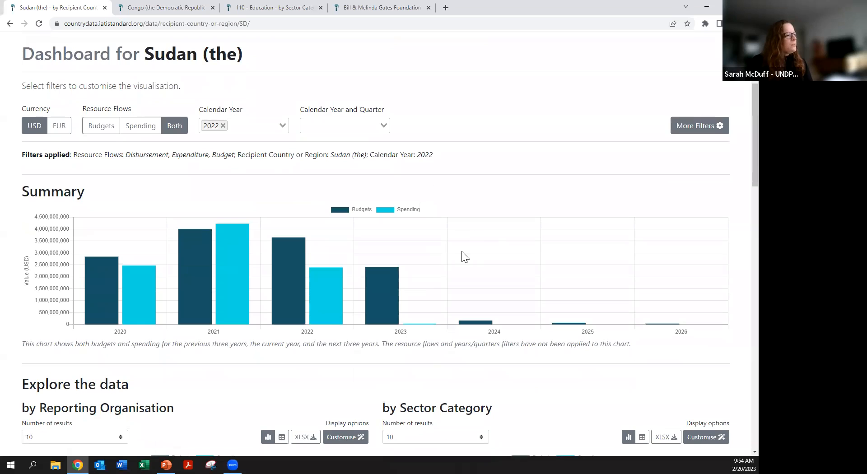
pyautogui.scroll(-2, 461, 257)
pyautogui.scroll(3, 460, 256)
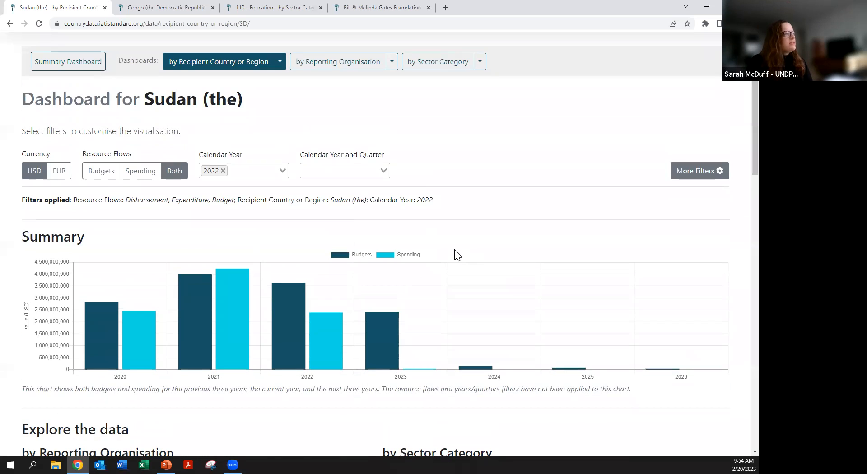
pyautogui.scroll(-7, 396, 239)
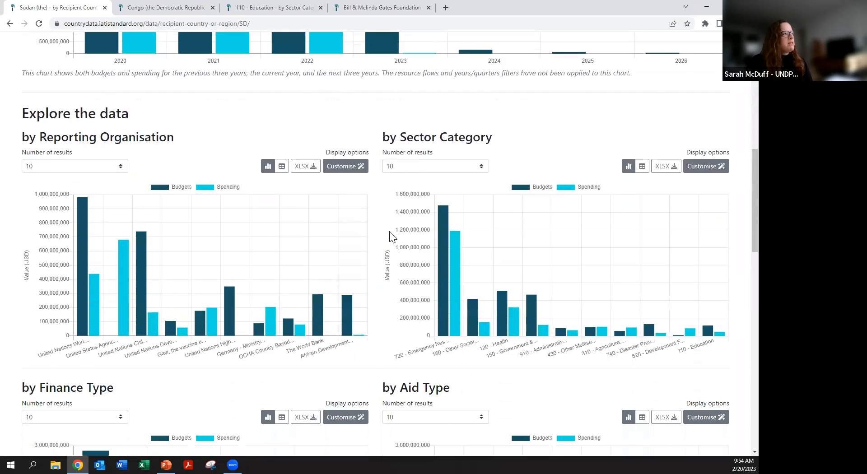
pyautogui.scroll(-1, 389, 236)
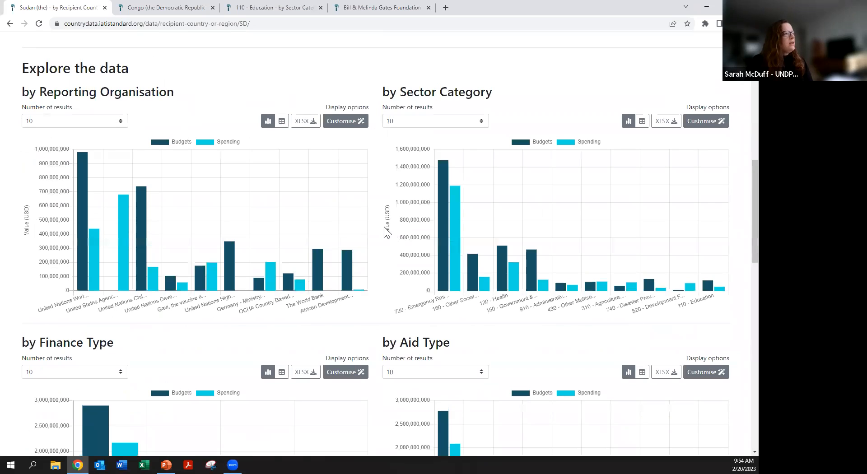
# - Filter the Sudan dashboard by the reporting organisation African Development Bank
pyautogui.scroll(10, 385, 231)
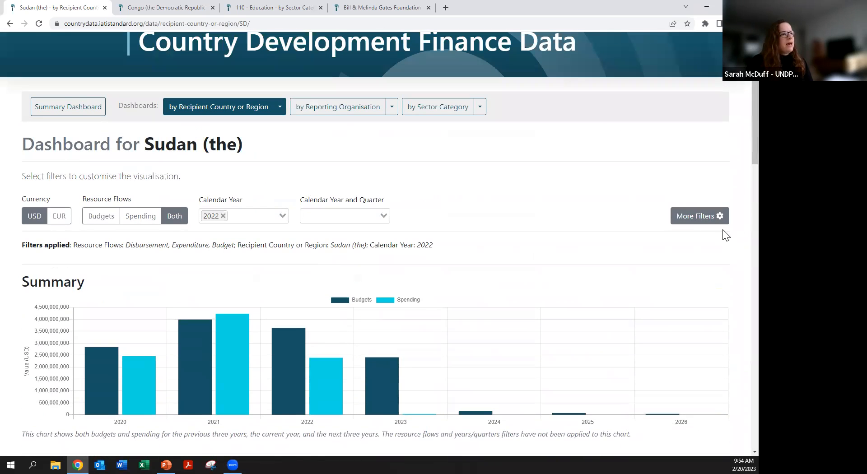
pyautogui.click(719, 219)
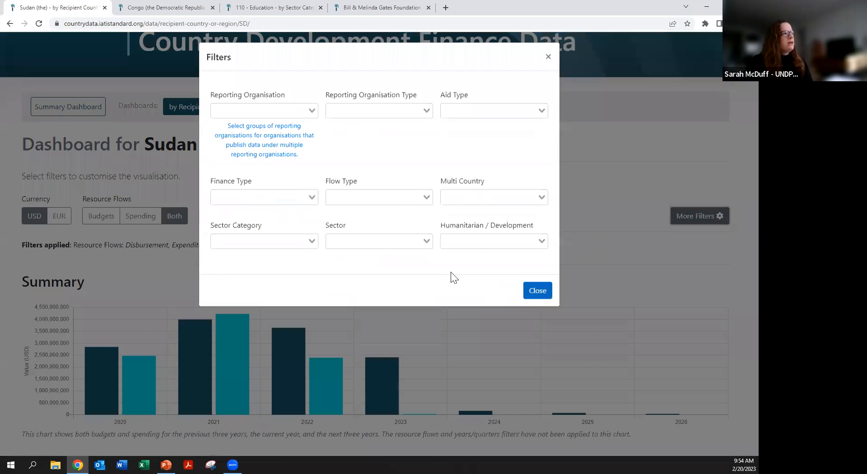
pyautogui.click(314, 116)
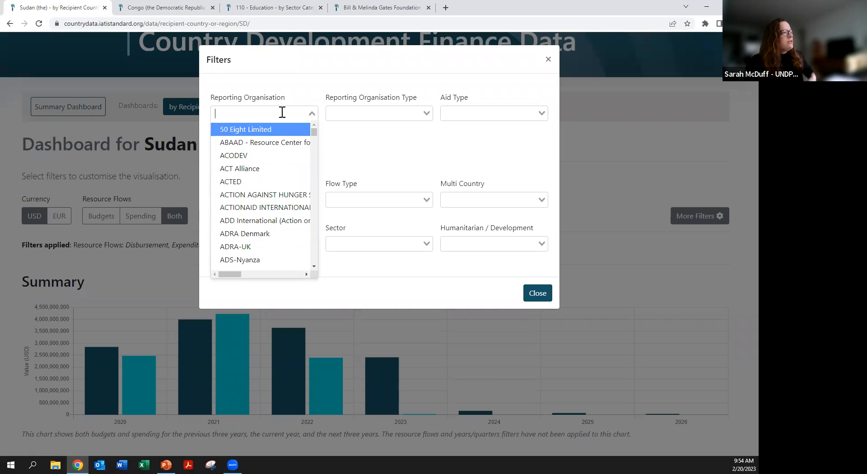
pyautogui.write('afric')
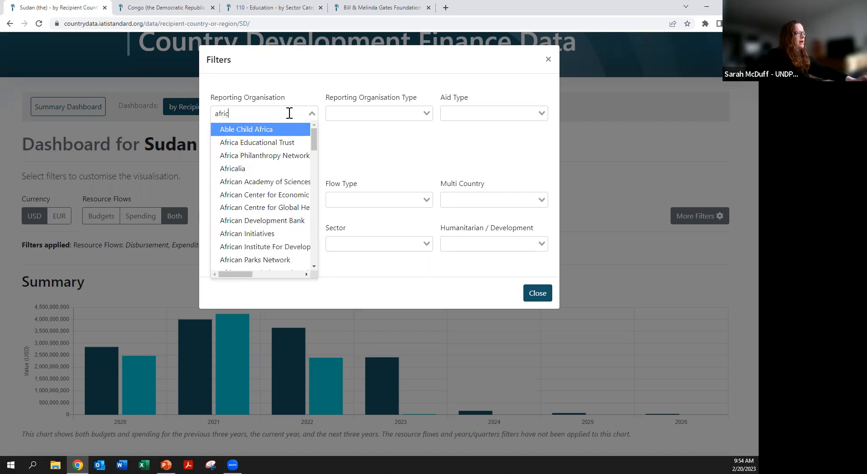
pyautogui.write('an de')
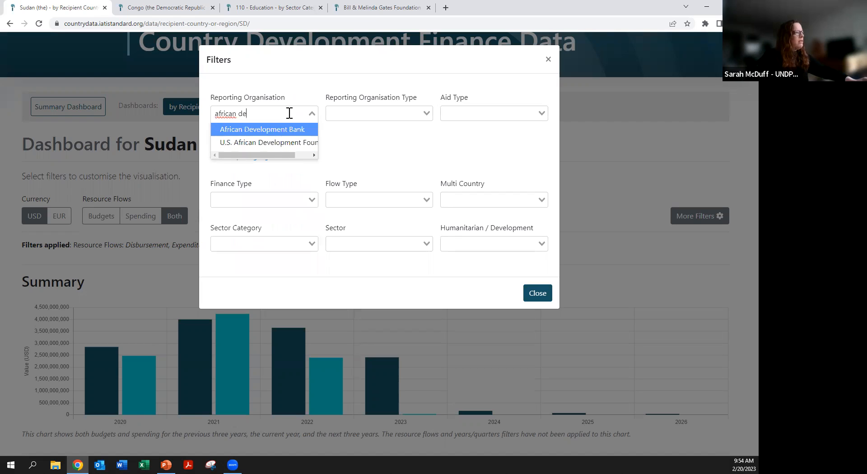
pyautogui.click(289, 131)
pyautogui.click(538, 305)
# - Examine the African Development Bank data for Sudan by reporting organisation, sector category, finance type, aid type, organisation type and Humanitarian / Development
pyautogui.scroll(-6, 666, 316)
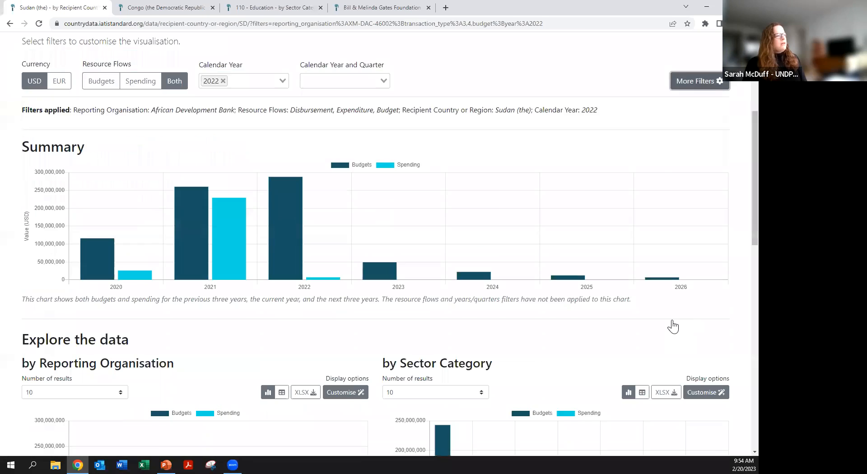
pyautogui.moveTo(156, 217)
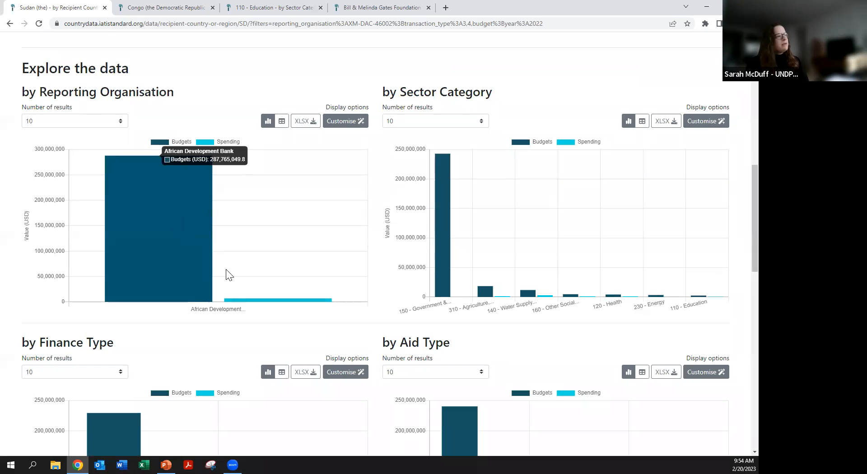
pyautogui.moveTo(261, 301)
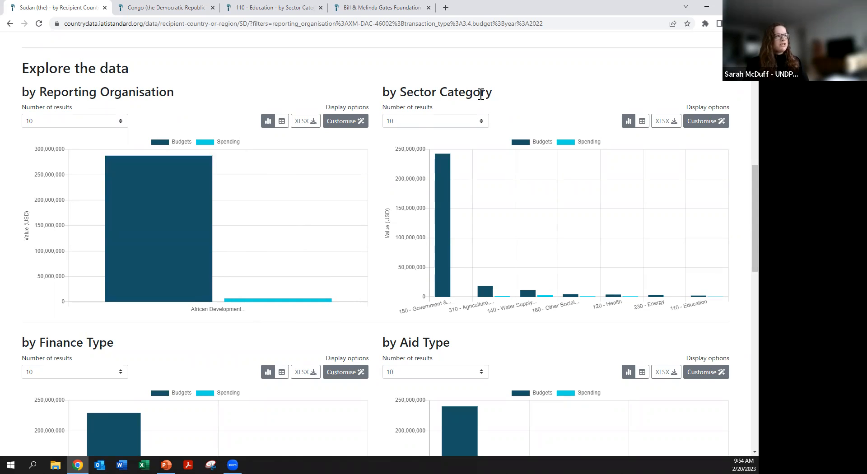
pyautogui.scroll(-5, 378, 262)
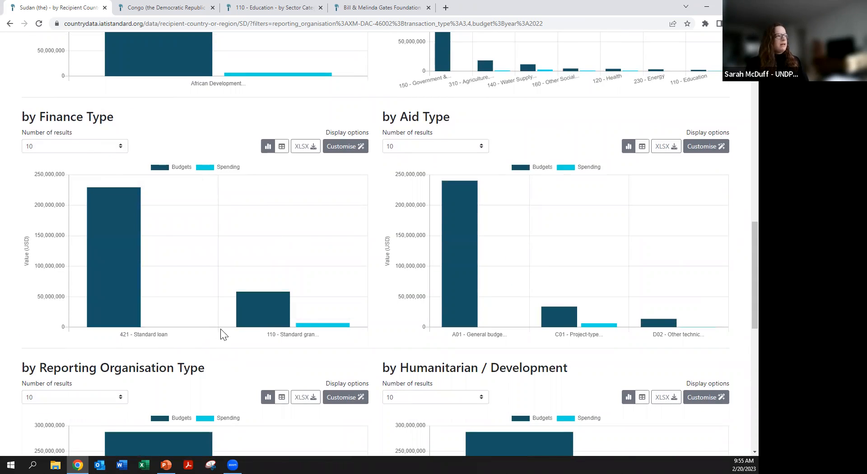
pyautogui.scroll(3, 225, 332)
pyautogui.scroll(-4, 225, 327)
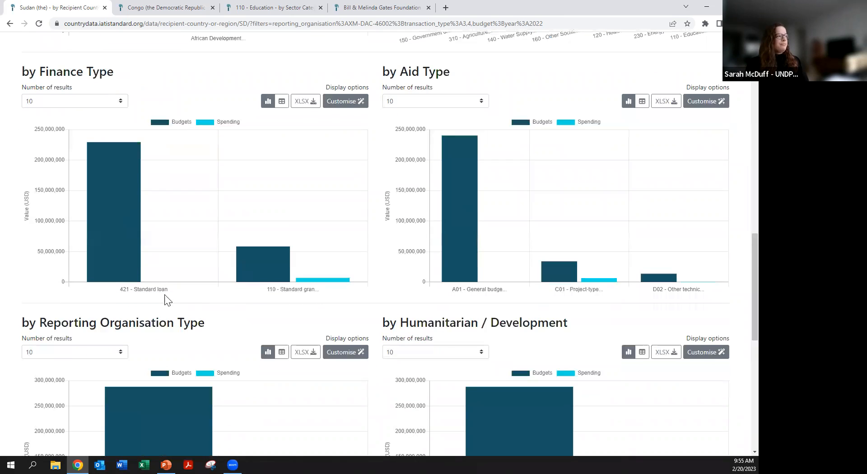
pyautogui.scroll(-1, 504, 222)
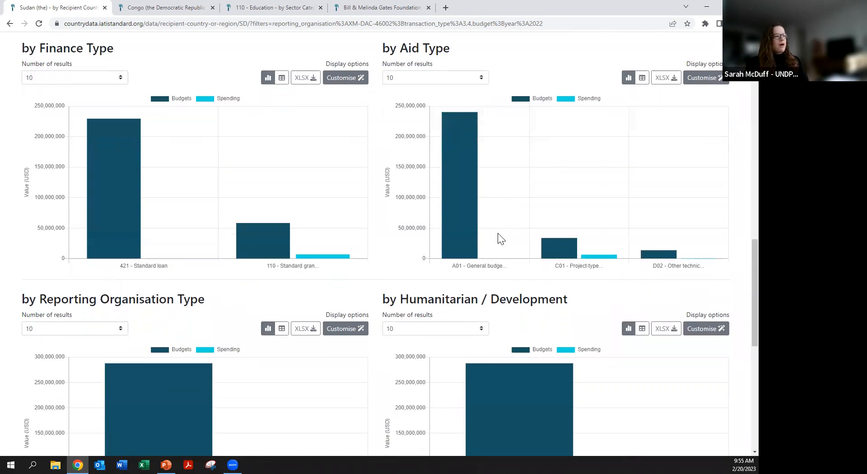
pyautogui.scroll(-3, 501, 239)
pyautogui.moveTo(498, 233)
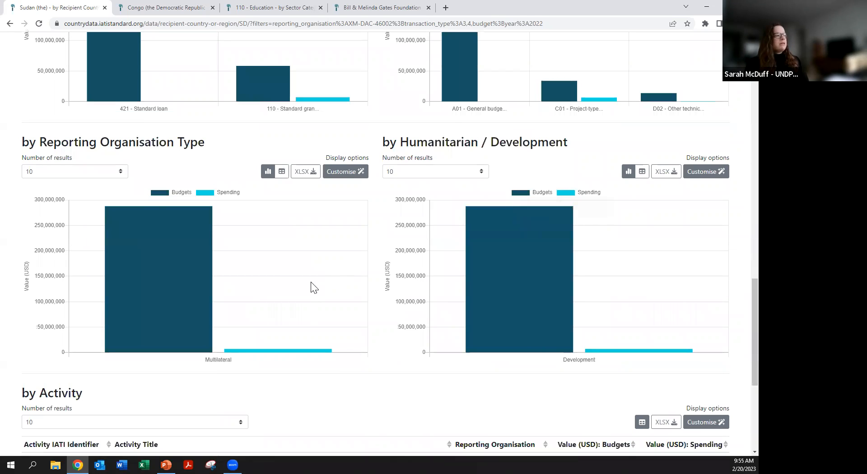
pyautogui.moveTo(186, 345)
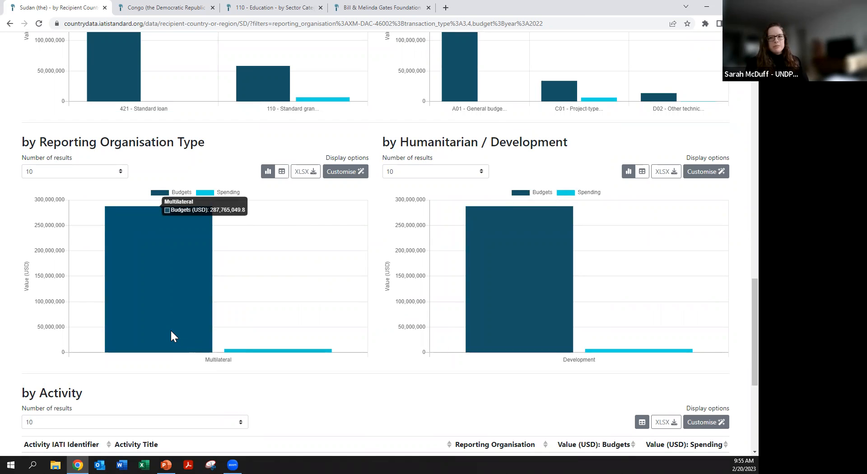
# - Open the Sudan Economic and Financial Reform Support Program from the activity table in a new browser tab and view its d-portal page
pyautogui.scroll(-3, 173, 335)
pyautogui.scroll(-3, 171, 329)
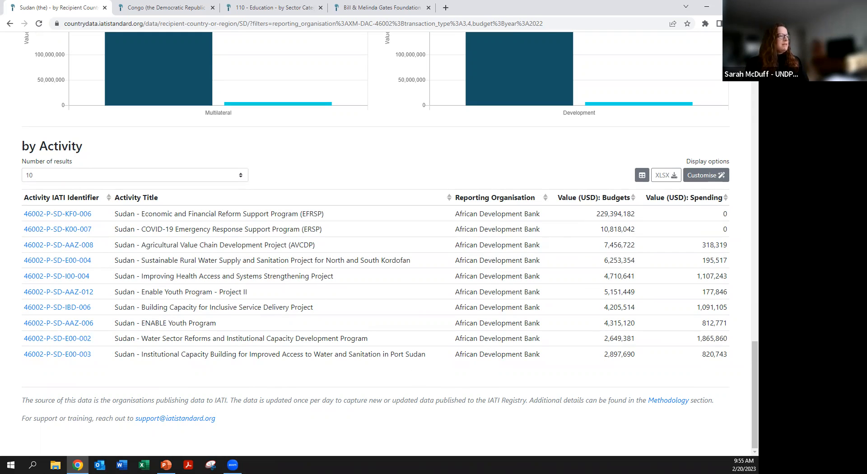
pyautogui.rightClick(85, 221)
pyautogui.click(98, 228)
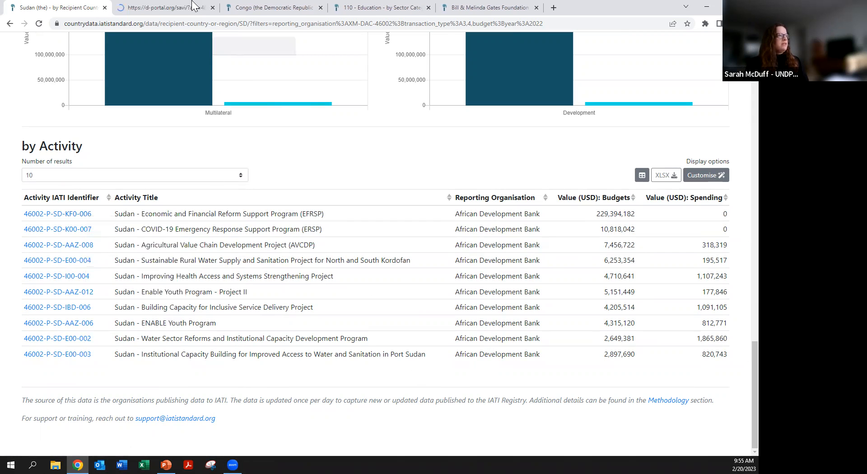
pyautogui.click(167, 8)
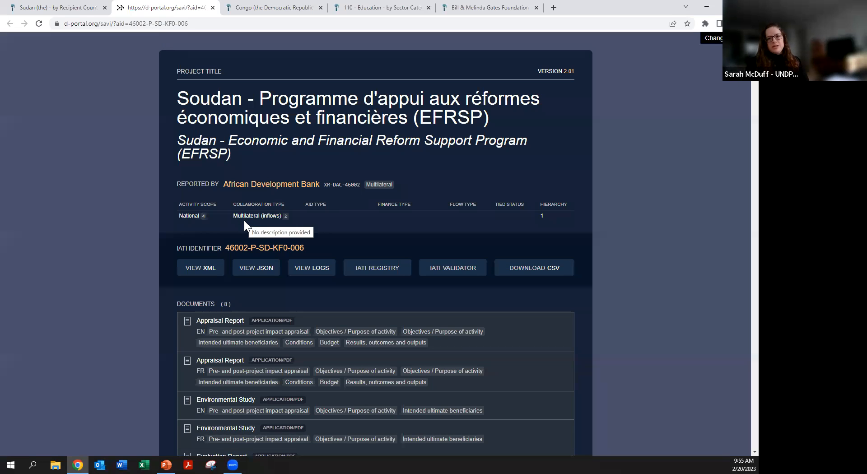
# - Return to the Sudan dashboard tab and open the reporting organisation dashboard for the Bill & Melinda Gates Foundation
pyautogui.click(67, 10)
pyautogui.scroll(15, 284, 312)
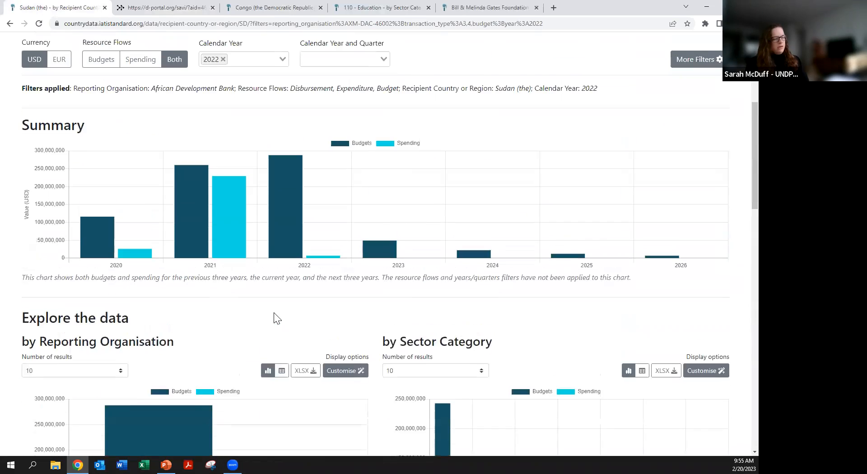
pyautogui.scroll(5, 276, 319)
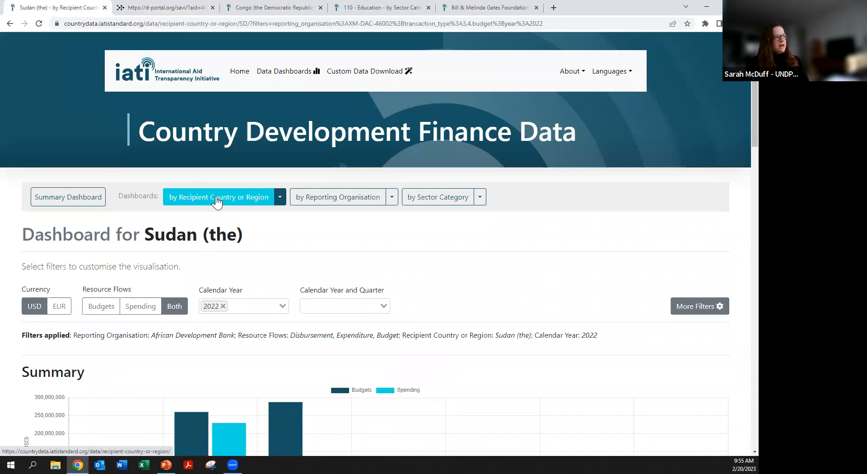
pyautogui.click(391, 198)
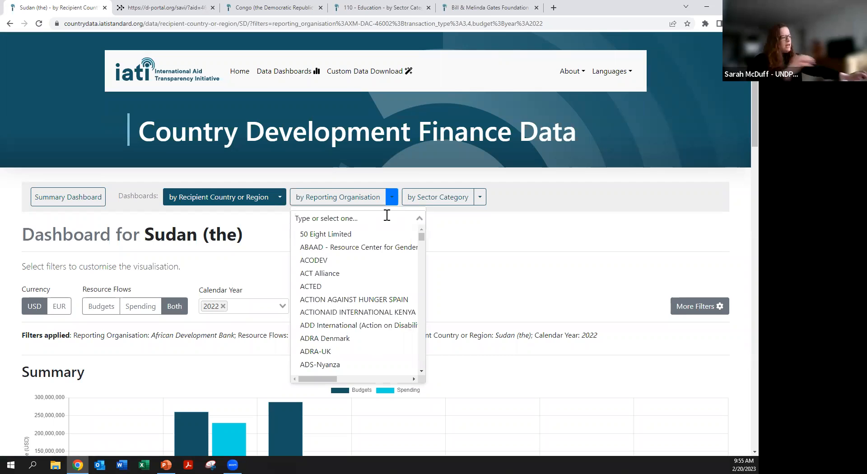
pyautogui.write('gates')
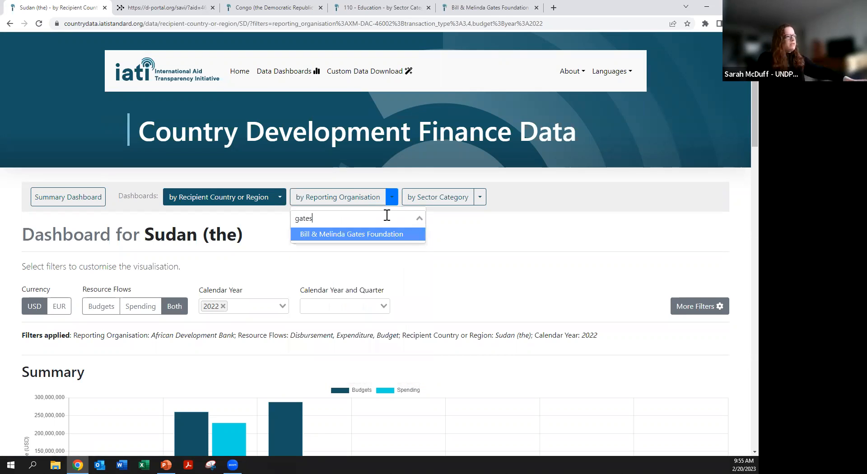
pyautogui.click(399, 240)
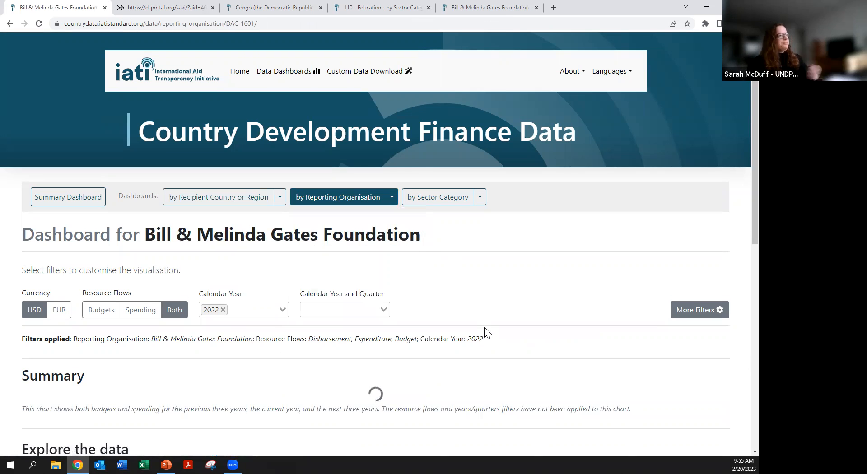
# - Examine the foundation's yearly summary, its breakdown charts from recipient country to Humanitarian / Development, and its activity table
pyautogui.scroll(-1, 465, 311)
pyautogui.scroll(-3, 462, 309)
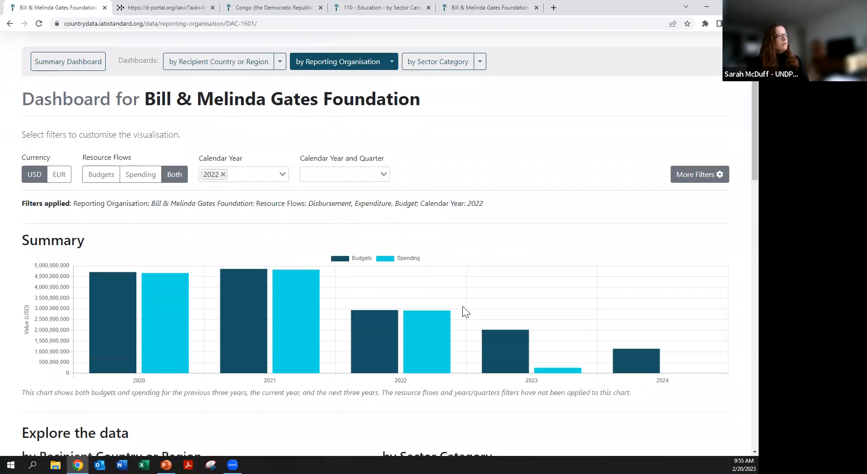
pyautogui.scroll(-1, 465, 311)
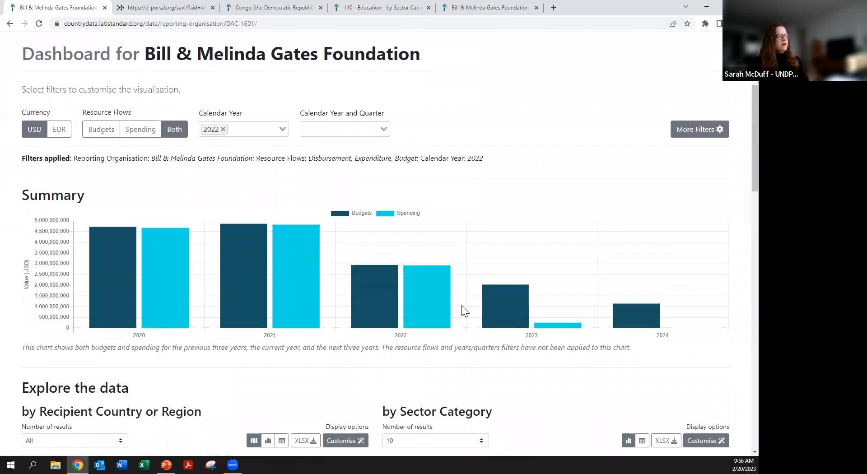
pyautogui.scroll(-7, 460, 312)
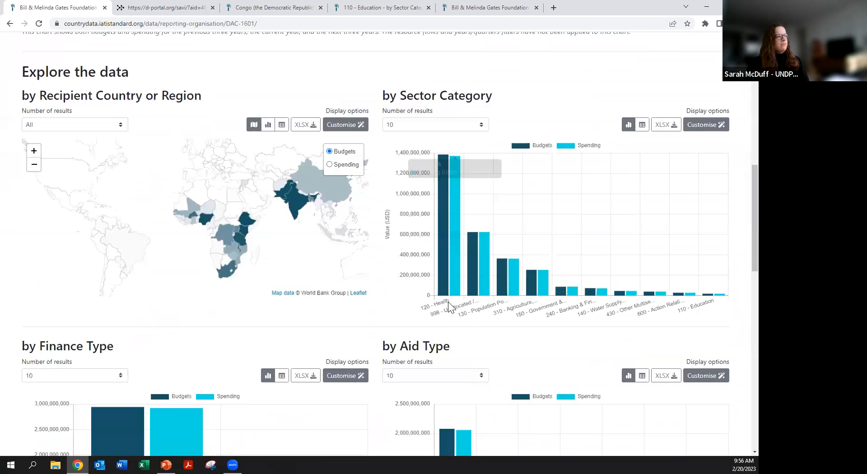
pyautogui.scroll(1, 432, 304)
pyautogui.scroll(-7, 428, 298)
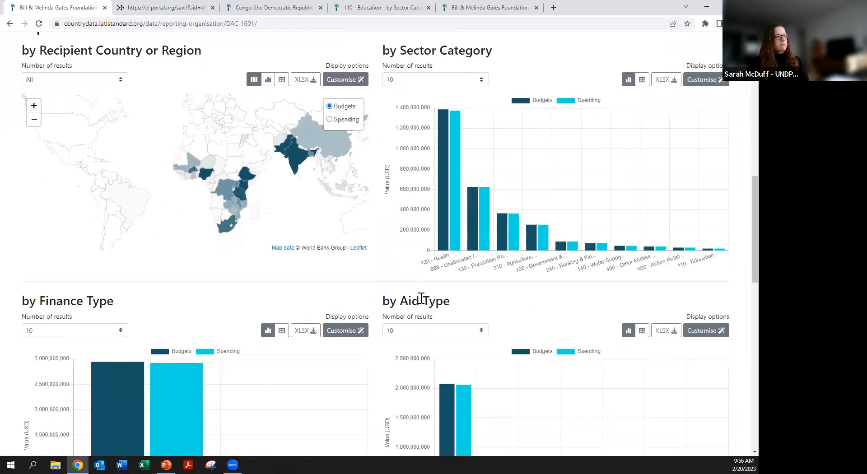
pyautogui.scroll(-10, 417, 294)
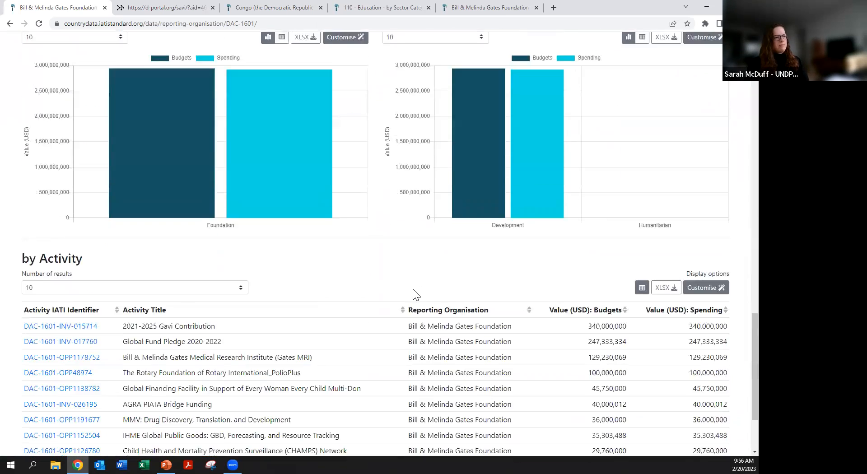
# - Limit the Gates Foundation dashboard's resource flows to Spending and add 2023 to the calendar year filter
pyautogui.moveTo(754, 354); pyautogui.dragTo(708, 4)
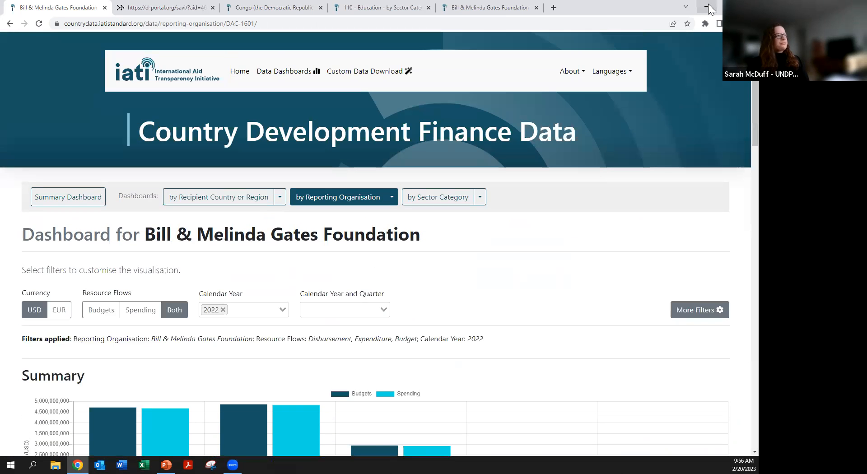
pyautogui.click(235, 310)
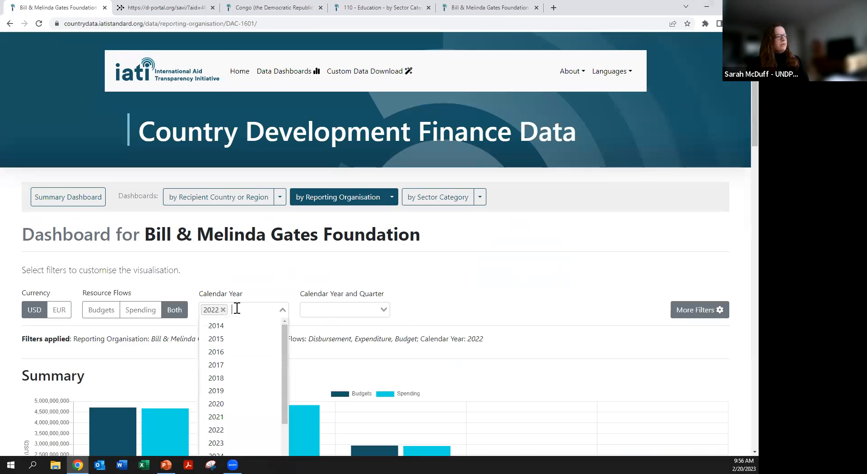
pyautogui.click(135, 310)
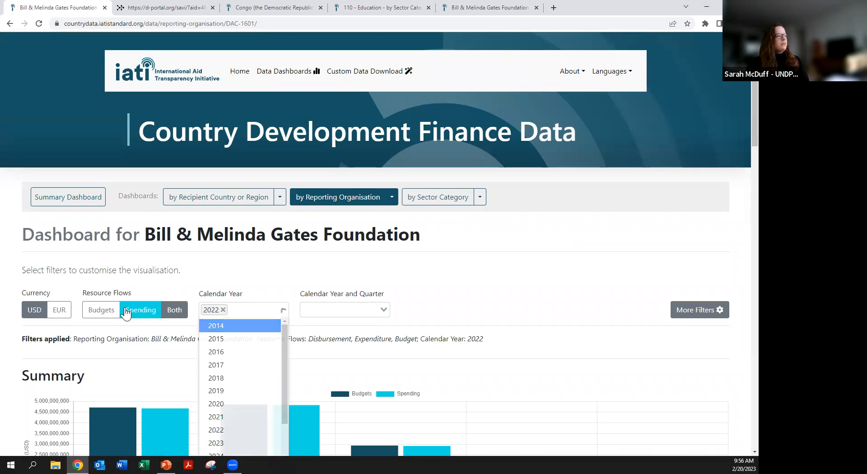
pyautogui.click(235, 310)
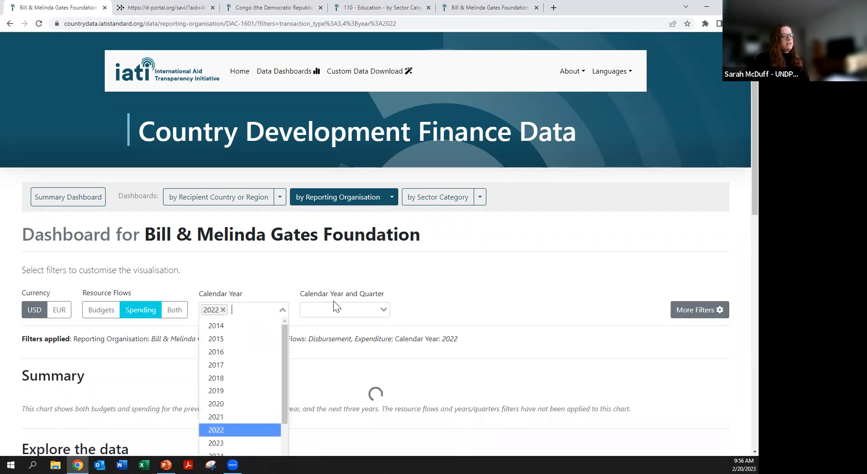
pyautogui.write('2023')
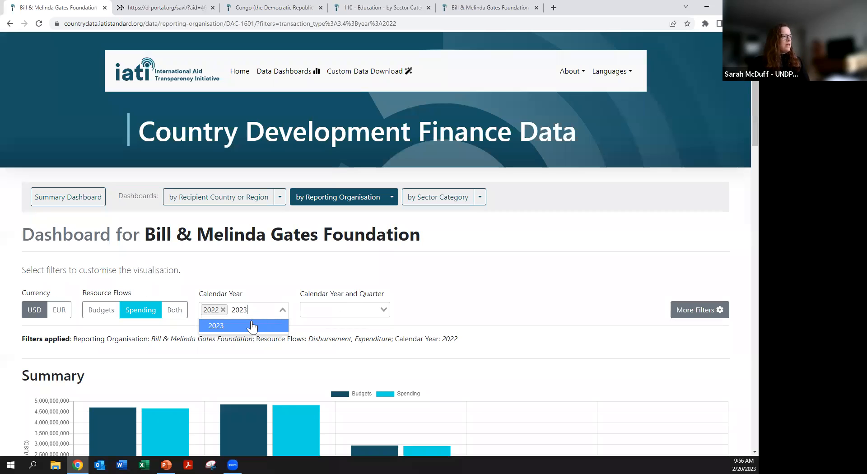
pyautogui.click(252, 326)
# - Compare the foundation's 2022 and 2023 spending by sector category, including 120 - Health, and by finance and aid type
pyautogui.scroll(-13, 440, 384)
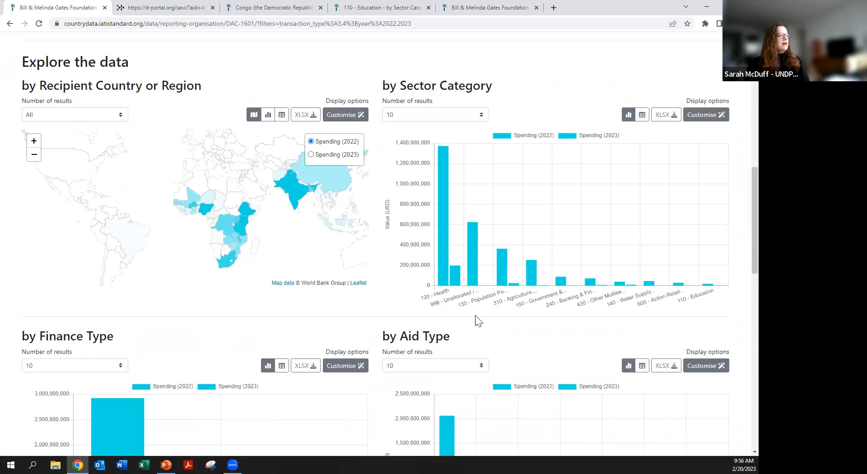
pyautogui.scroll(1, 475, 316)
pyautogui.moveTo(445, 283)
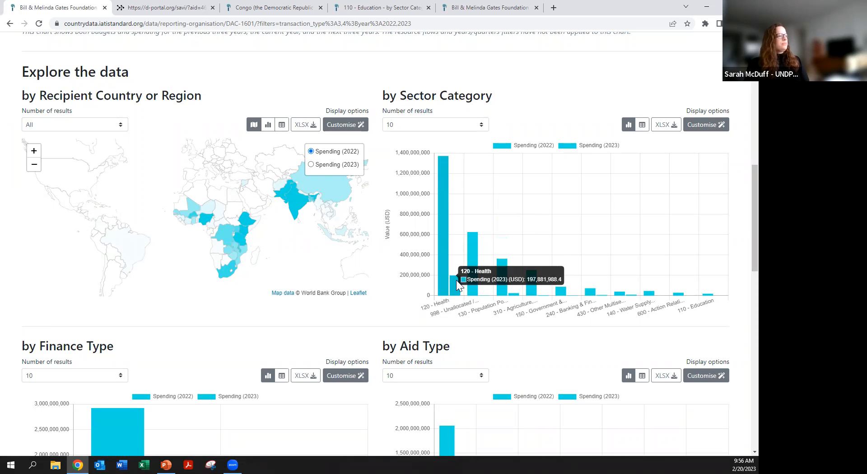
pyautogui.scroll(-5, 456, 280)
pyautogui.scroll(3, 456, 277)
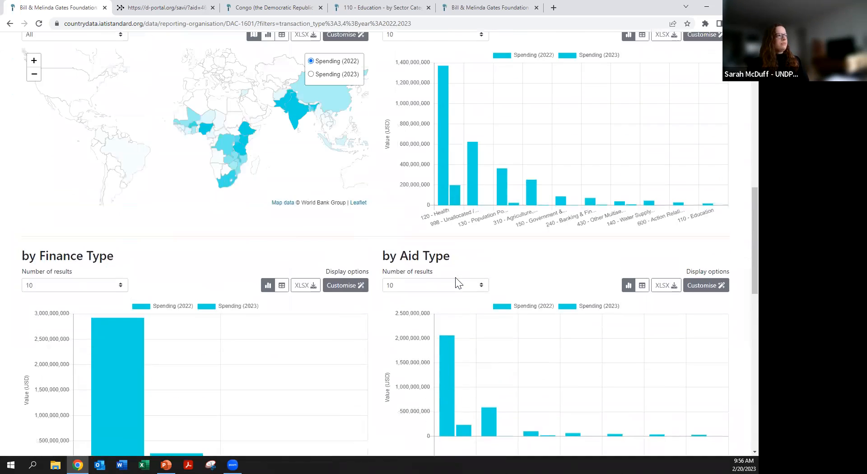
# - Open the sector category dashboard for 120 - Health
pyautogui.scroll(15, 455, 278)
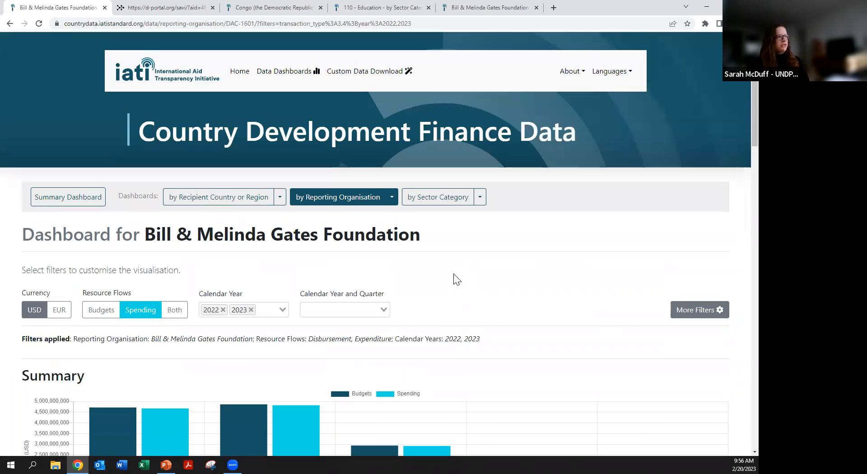
pyautogui.click(481, 199)
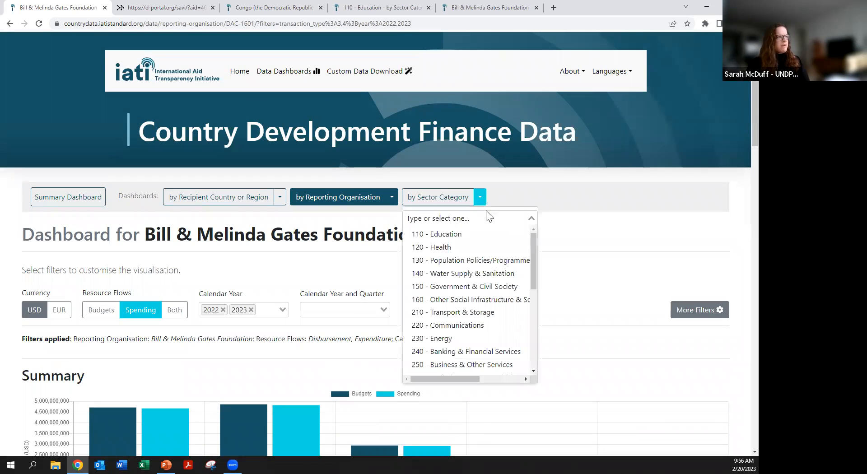
pyautogui.click(488, 256)
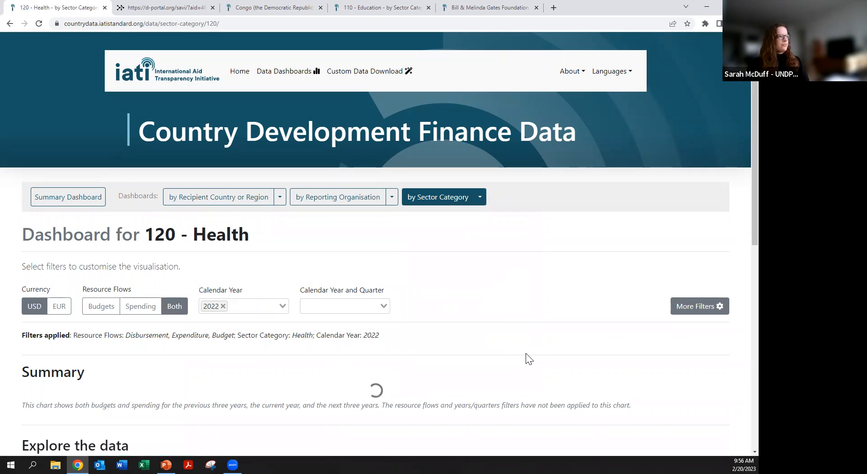
# - Examine the Health sector's yearly summary, recipient country map and Reporting Organisation chart
pyautogui.scroll(-6, 528, 358)
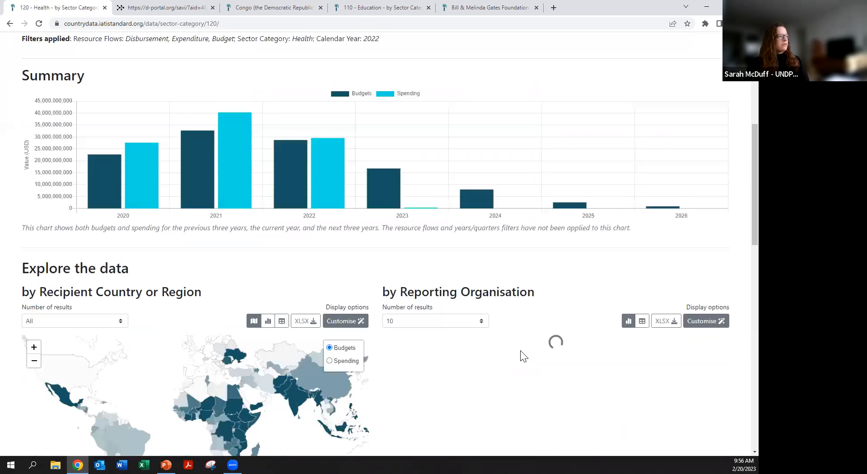
pyautogui.scroll(-2, 523, 357)
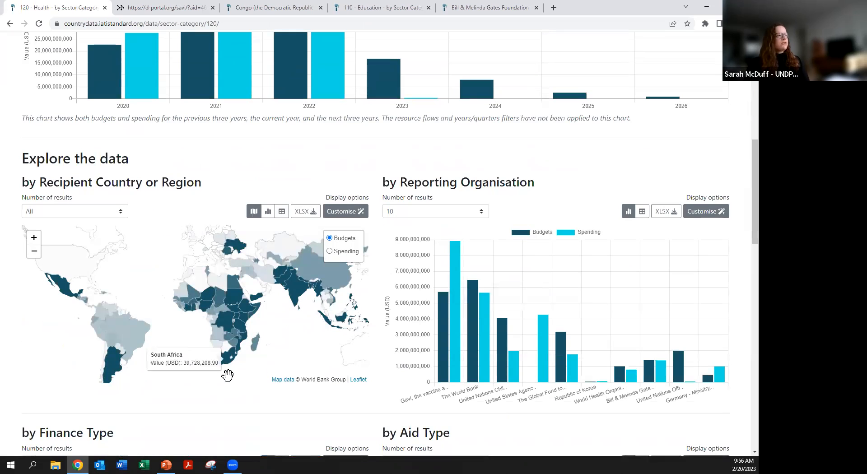
pyautogui.scroll(5, 158, 348)
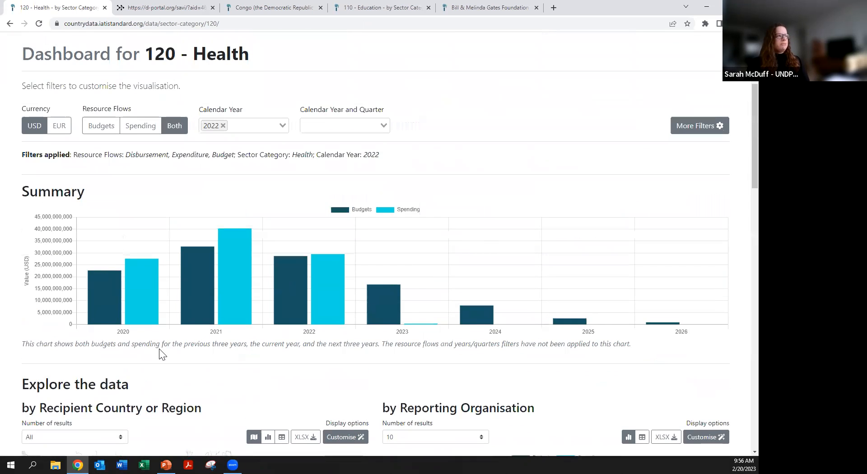
pyautogui.scroll(-4, 163, 352)
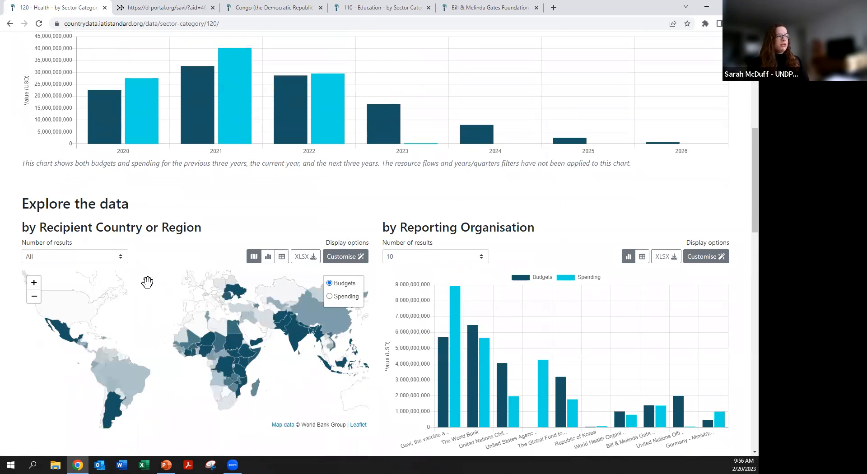
# - View the Health sector's recipient country breakdown as a bar chart and as a table, and read through the listed countries
pyautogui.click(269, 257)
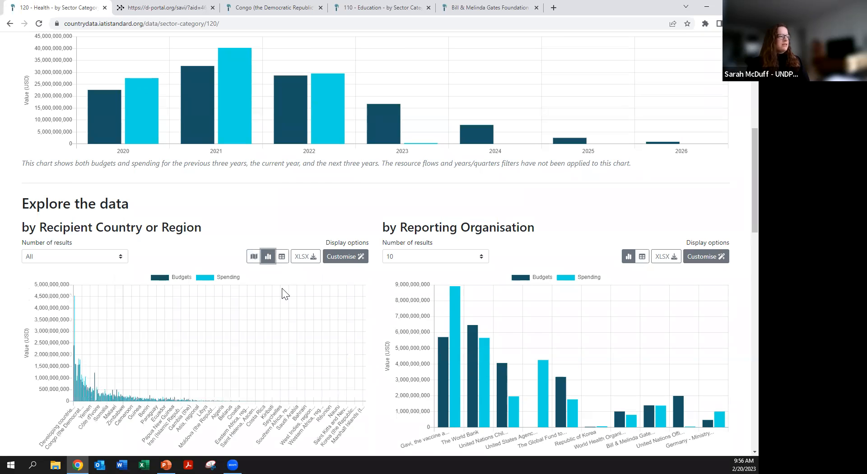
pyautogui.scroll(-4, 291, 355)
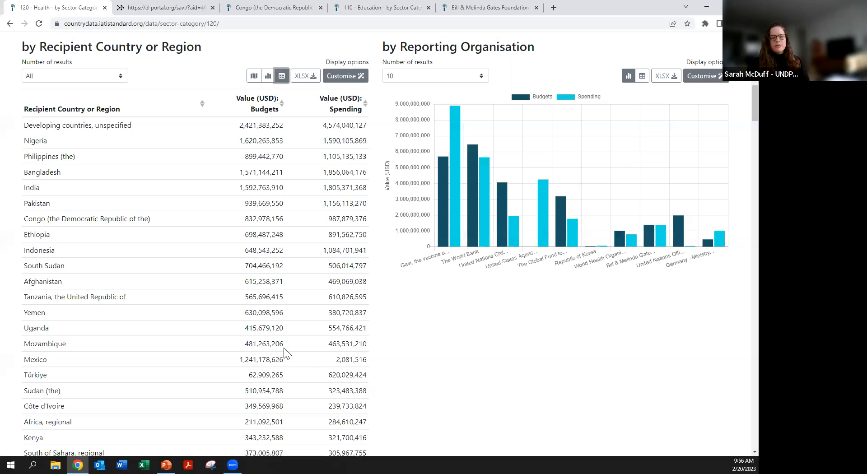
pyautogui.scroll(-3, 284, 347)
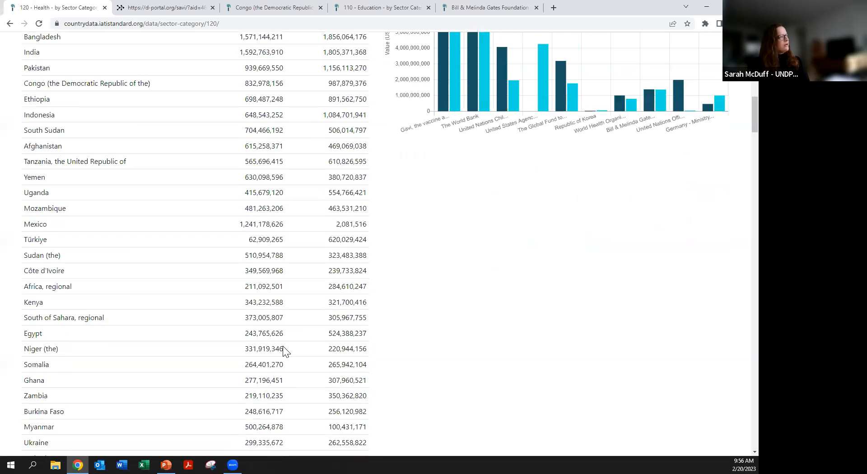
pyautogui.scroll(3, 284, 346)
pyautogui.scroll(3, 283, 345)
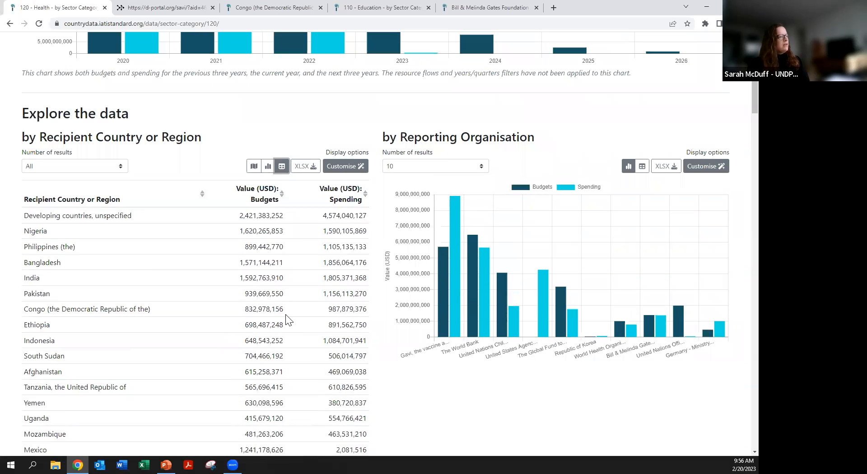
# - Switch the recipient country breakdown back to the map and inspect individual countries' budget values
pyautogui.click(253, 167)
pyautogui.moveTo(292, 258)
pyautogui.scroll(2, 293, 259)
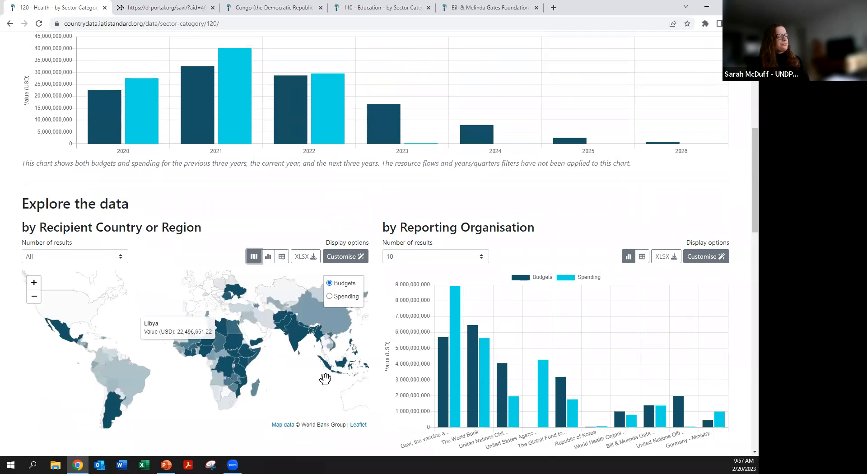
# - Filter the Health dashboard to the United States reporting organisation group
pyautogui.scroll(4, 367, 316)
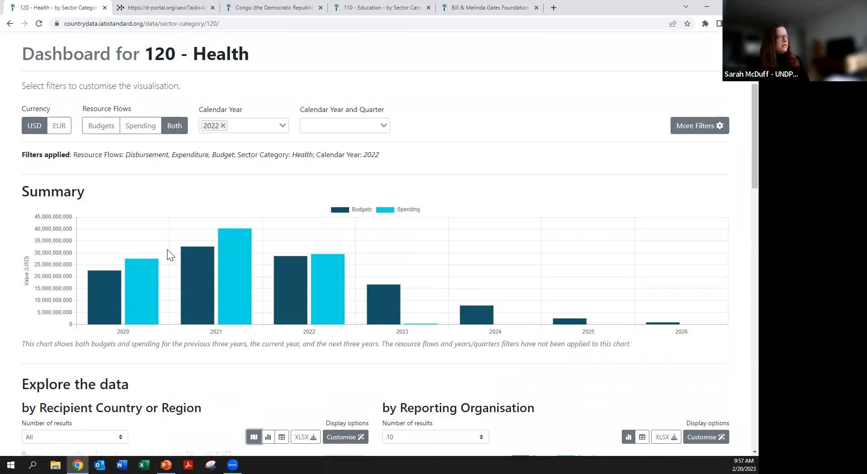
pyautogui.scroll(1, 159, 252)
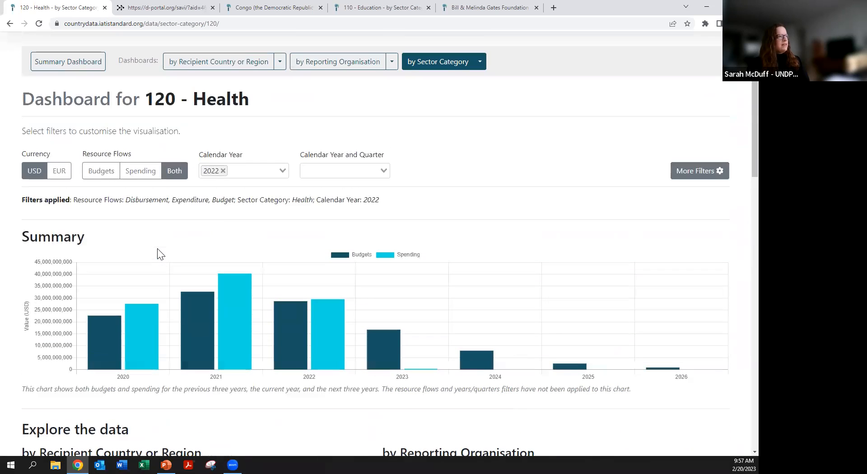
pyautogui.click(699, 174)
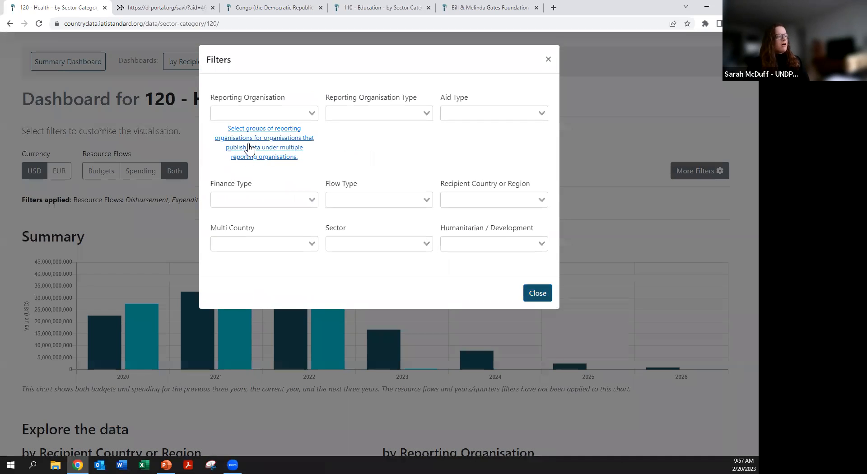
pyautogui.click(243, 155)
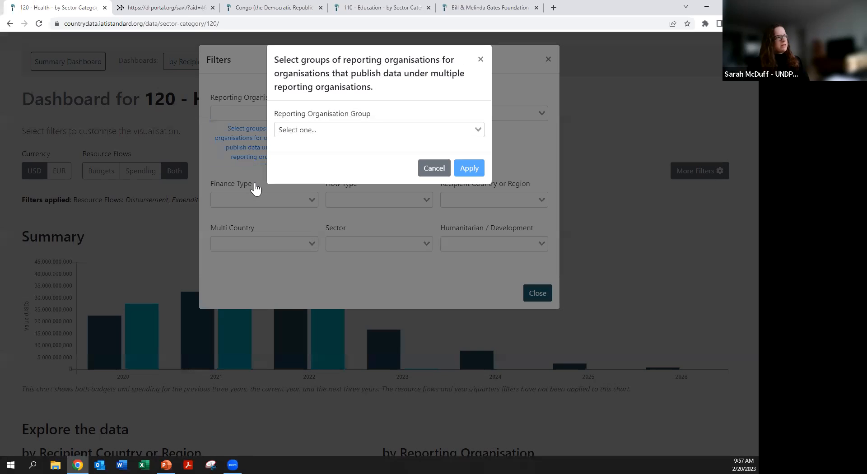
pyautogui.click(312, 131)
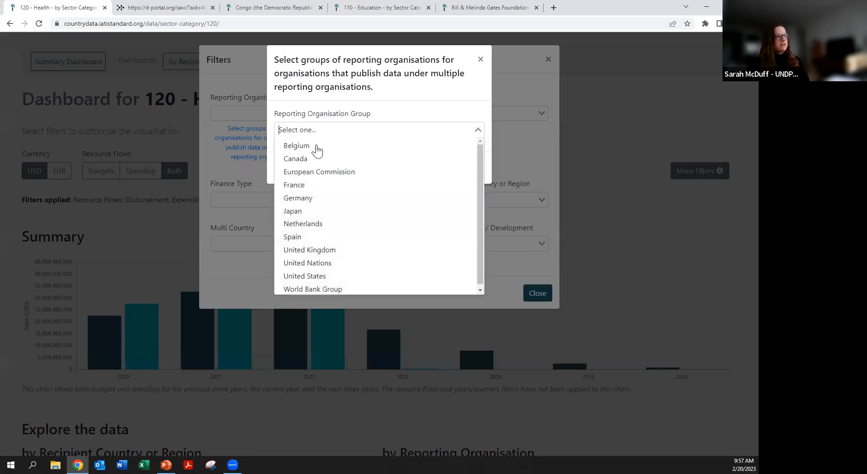
pyautogui.click(343, 275)
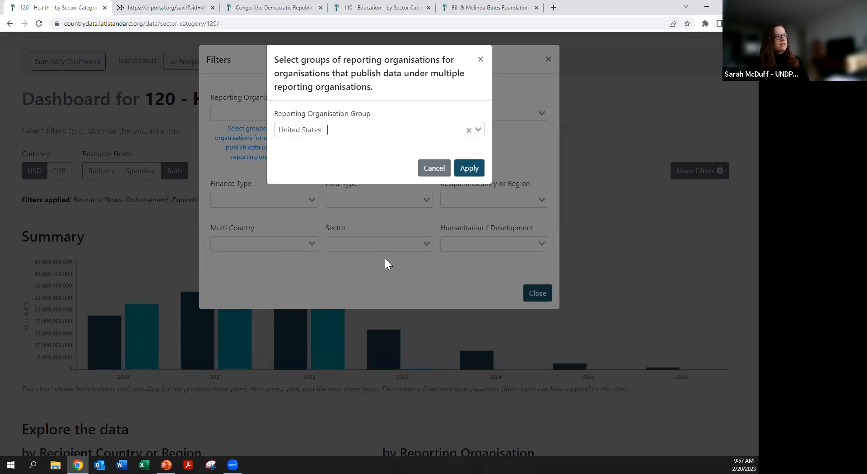
pyautogui.click(481, 171)
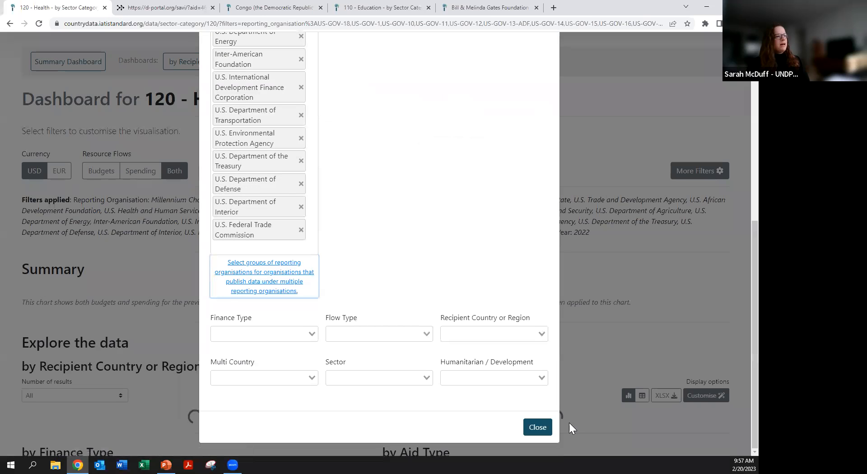
pyautogui.scroll(4, 244, 146)
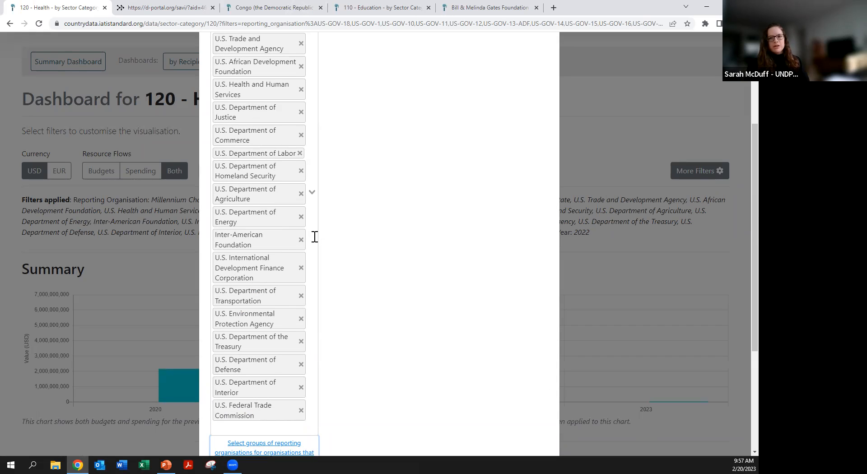
pyautogui.scroll(-4, 372, 254)
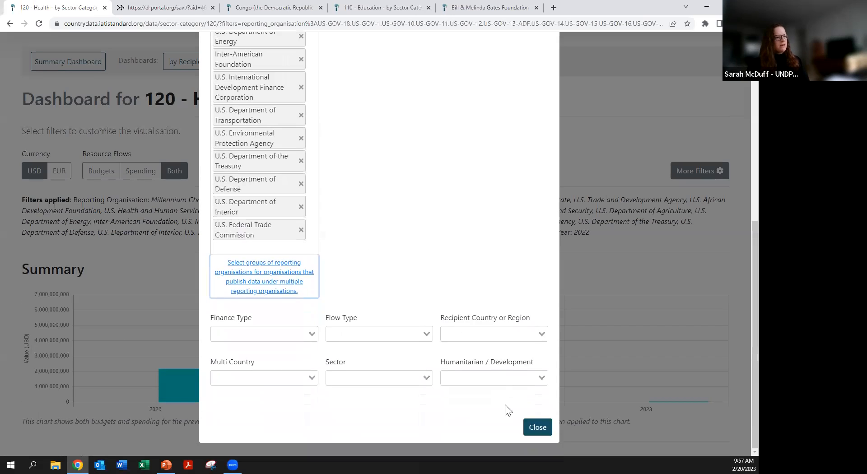
pyautogui.click(544, 428)
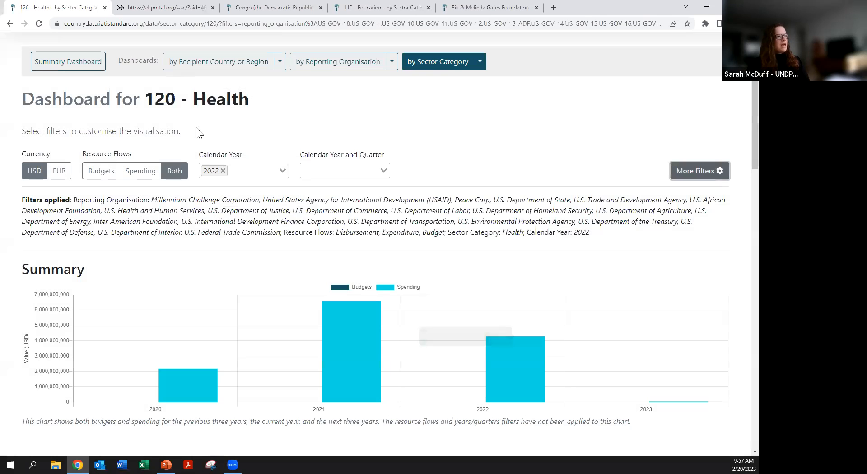
# - Switch the recipient country map to Spending and compare it with the yearly summary chart
pyautogui.scroll(-7, 423, 254)
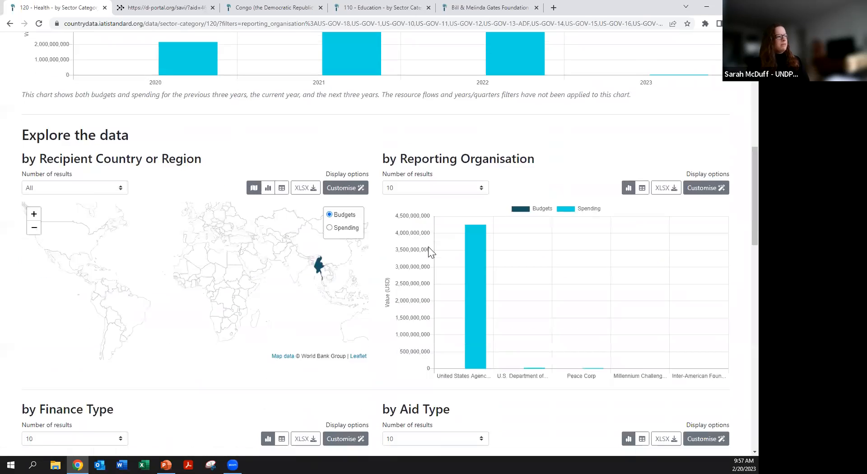
pyautogui.click(328, 238)
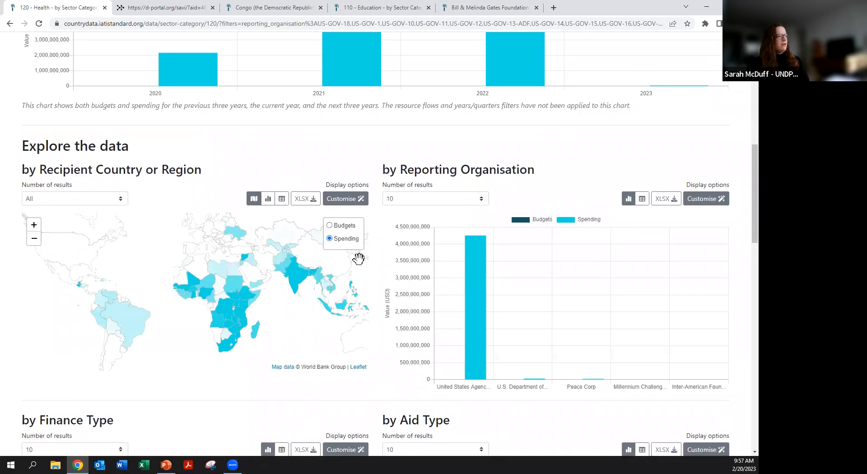
pyautogui.scroll(6, 411, 257)
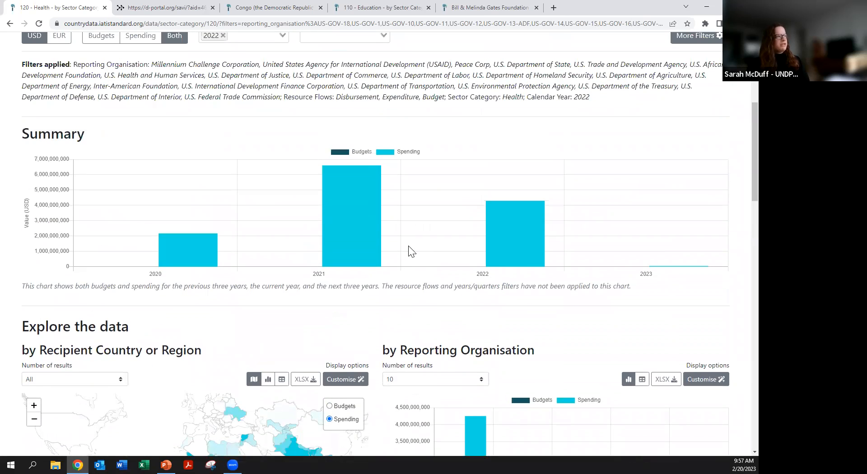
pyautogui.scroll(-7, 398, 235)
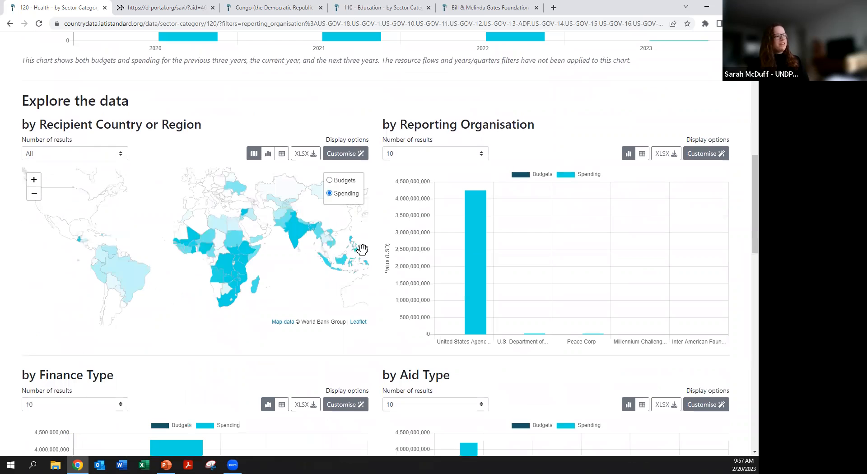
# - Set the dashboard's resource flows to Spending only
pyautogui.scroll(4, 213, 136)
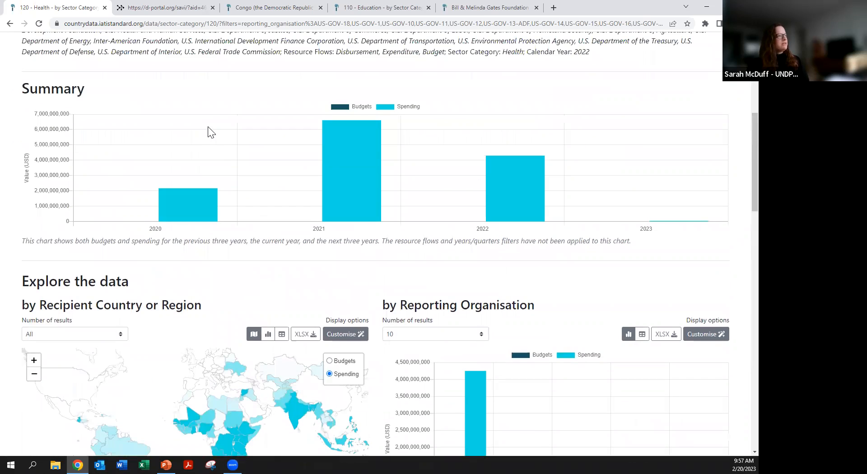
pyautogui.scroll(4, 211, 132)
pyautogui.click(137, 172)
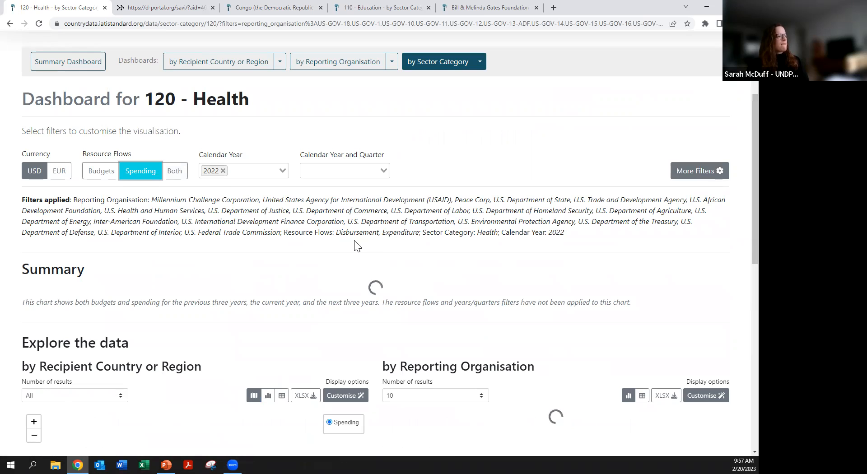
# - Examine the filtered recipient country map, the reporting organisation, finance, aid and humanitarian/development charts, and the activity table
pyautogui.scroll(-3, 358, 244)
pyautogui.scroll(-8, 356, 240)
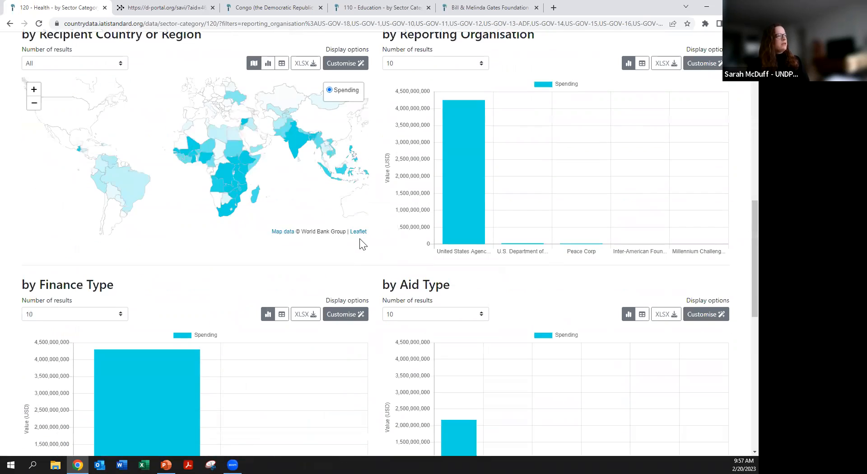
pyautogui.scroll(2, 359, 239)
pyautogui.scroll(2, 359, 236)
pyautogui.scroll(-2, 344, 231)
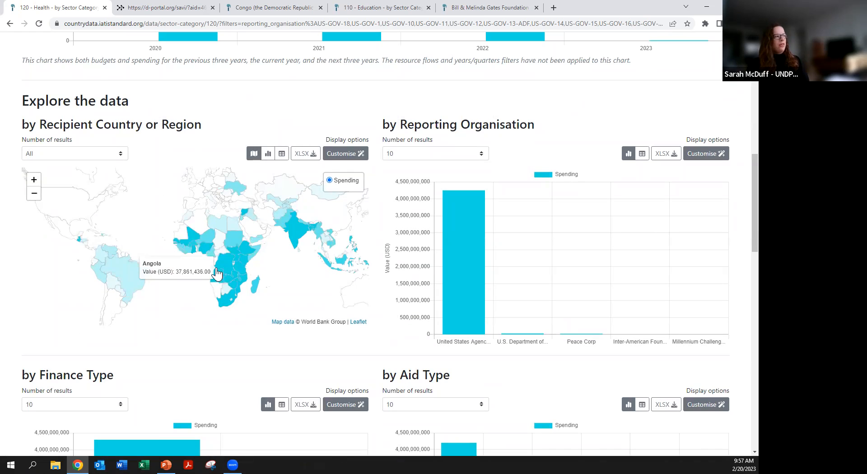
pyautogui.scroll(-1, 359, 247)
pyautogui.scroll(-5, 359, 247)
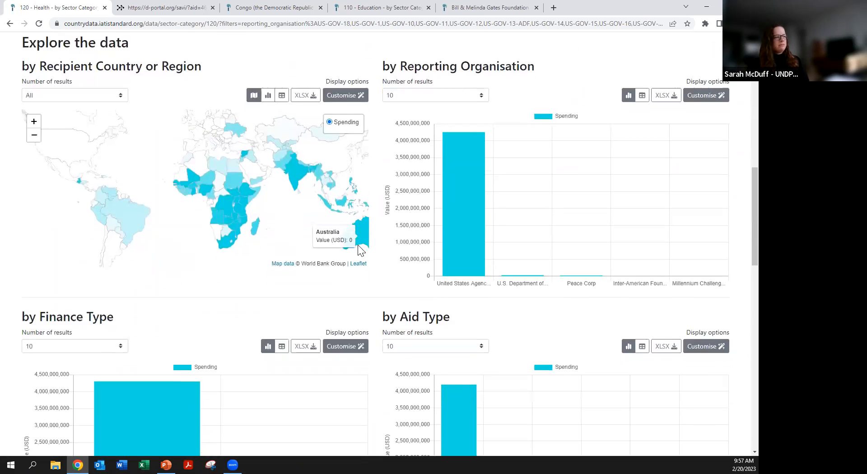
pyautogui.scroll(-4, 364, 301)
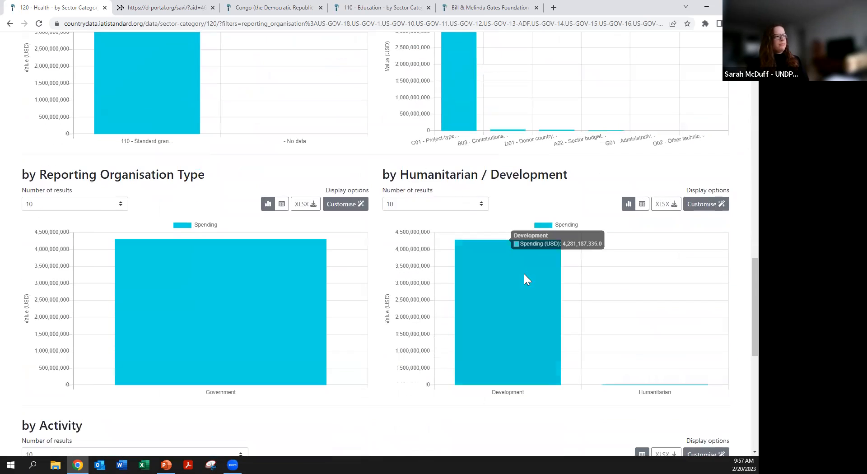
pyautogui.scroll(-1, 239, 299)
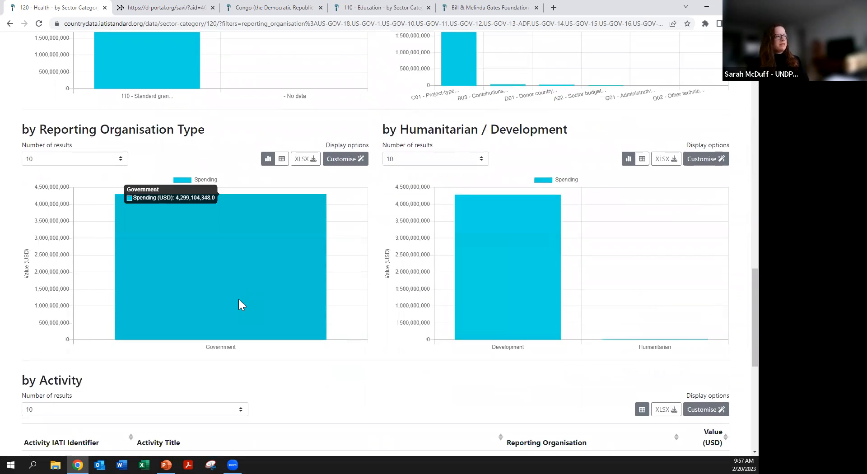
pyautogui.scroll(-4, 239, 299)
pyautogui.scroll(-4, 239, 299)
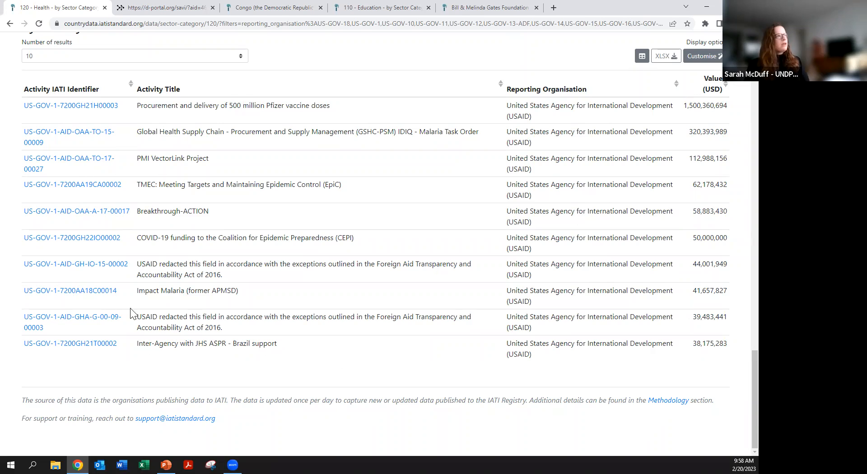
pyautogui.scroll(9, 132, 308)
pyautogui.scroll(15, 131, 306)
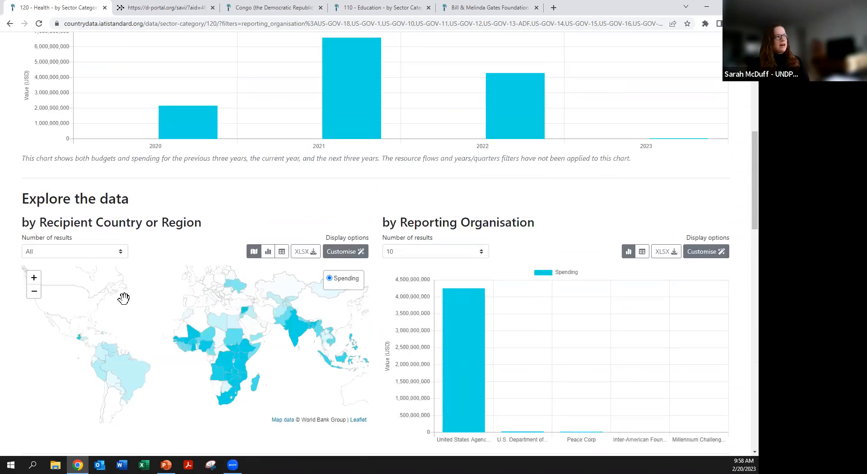
# - Return to the site's home page and open the Custom Data Download page
pyautogui.scroll(1, 118, 294)
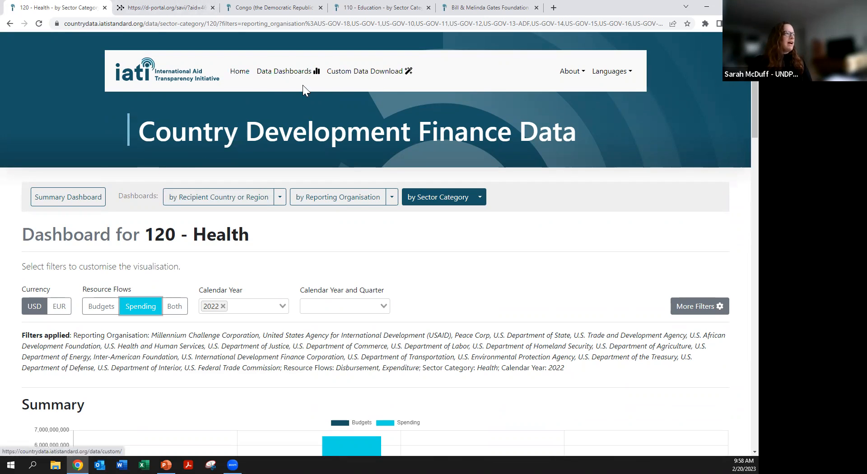
pyautogui.click(240, 71)
pyautogui.scroll(-3, 474, 293)
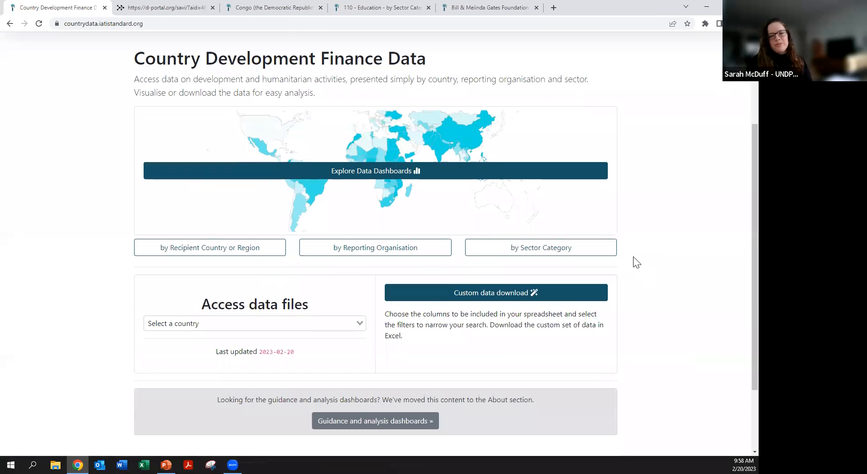
pyautogui.click(555, 295)
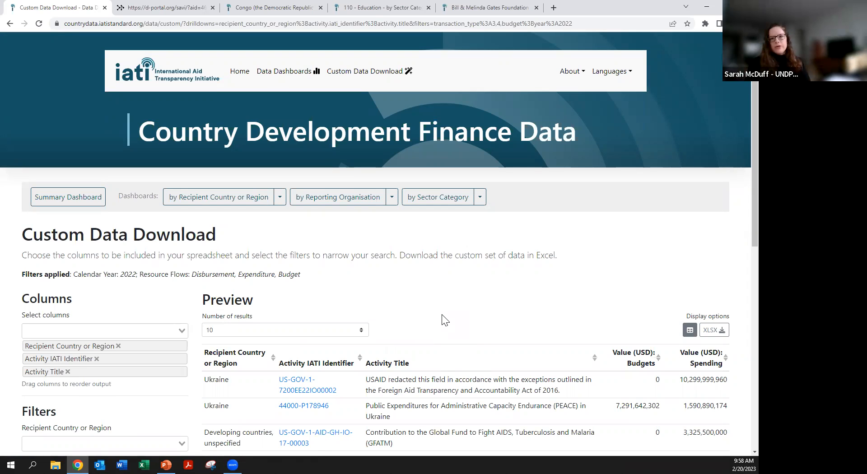
# - Look through the columns available for the custom data download without choosing one
pyautogui.scroll(-4, 317, 423)
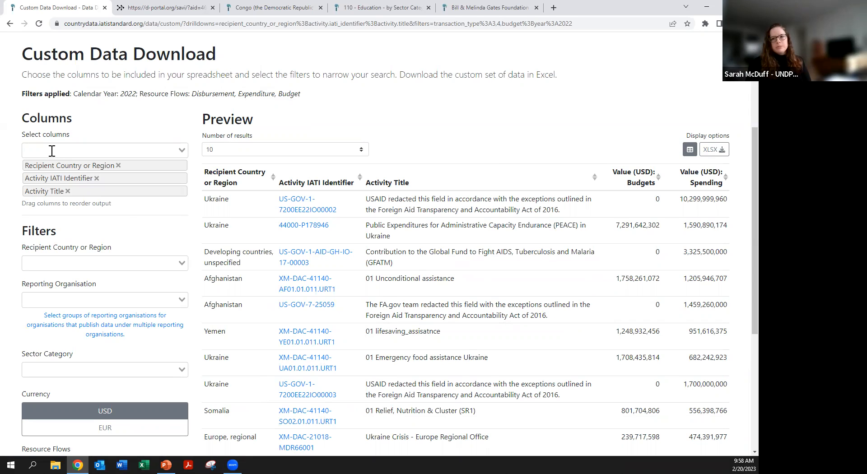
pyautogui.click(184, 152)
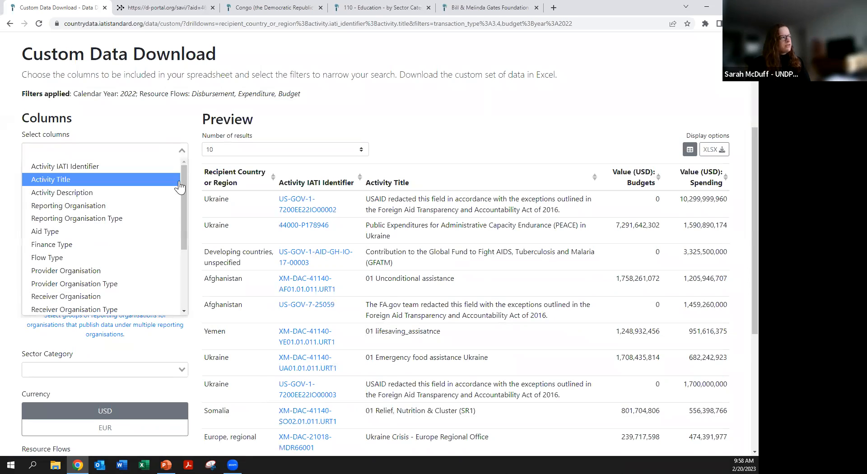
pyautogui.moveTo(183, 198); pyautogui.dragTo(175, 249)
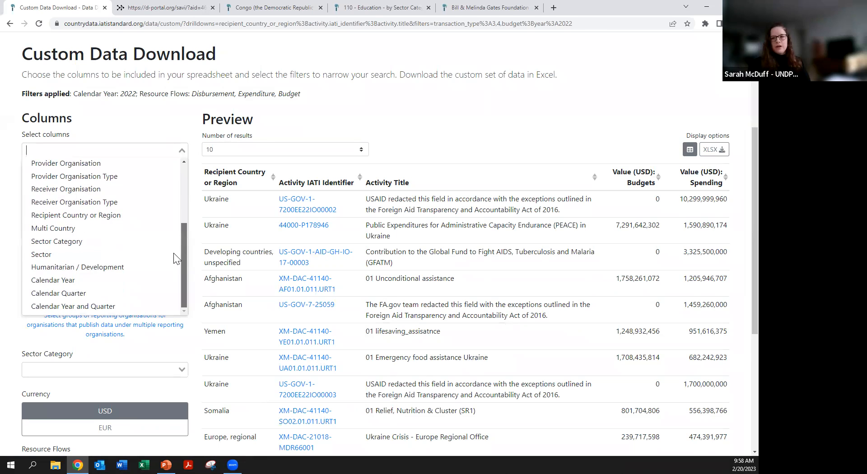
pyautogui.scroll(2, 175, 189)
pyautogui.scroll(2, 175, 181)
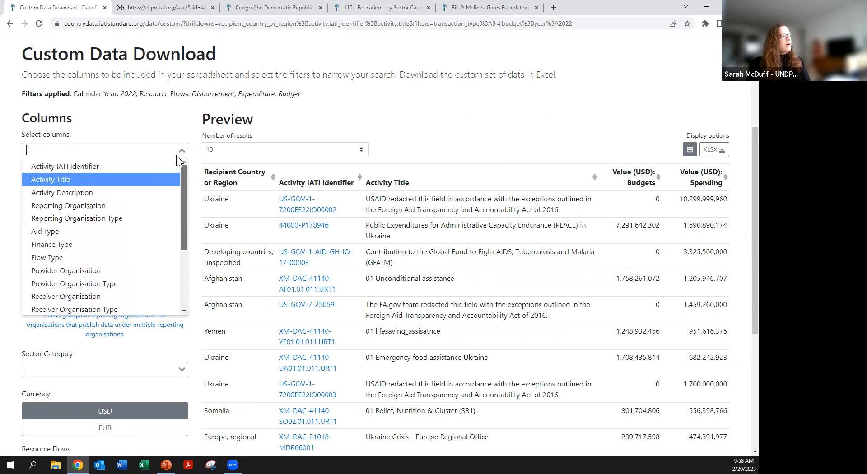
pyautogui.click(175, 126)
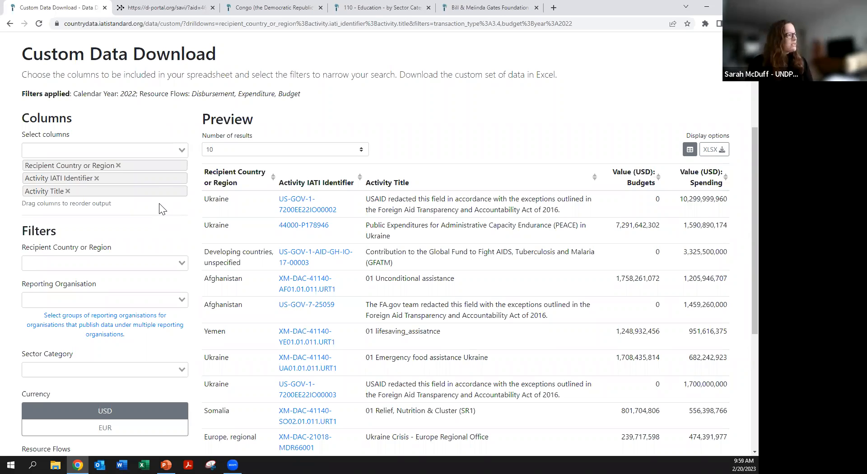
# - Add the Reporting Organisation column to the custom download and remove the Activity Title and Activity IATI Identifier columns
pyautogui.click(134, 152)
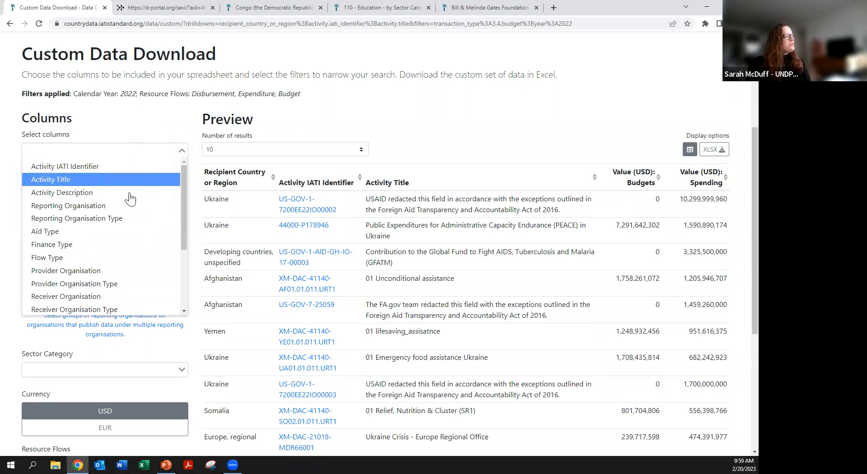
pyautogui.click(104, 205)
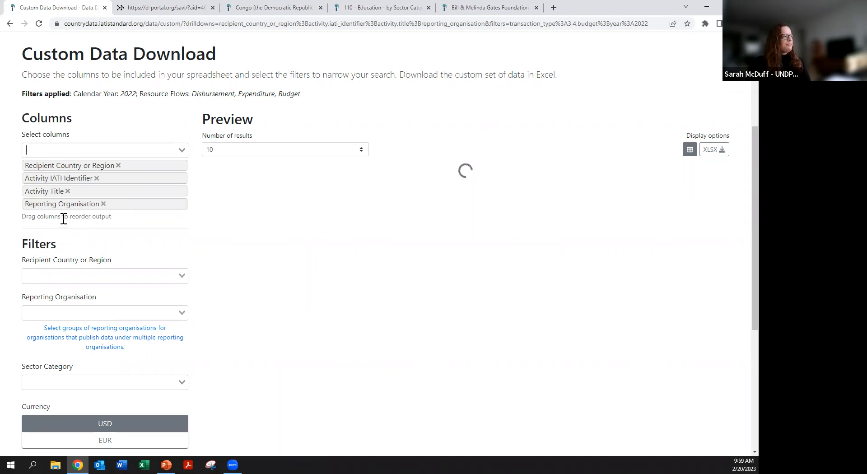
pyautogui.click(68, 191)
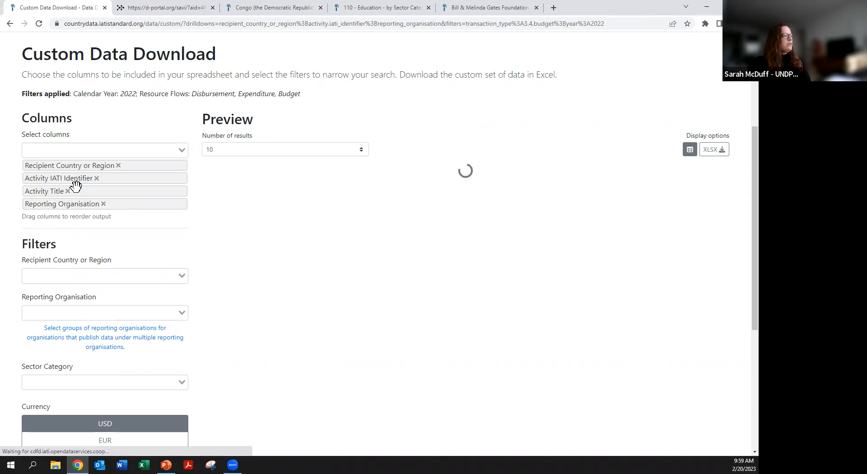
pyautogui.click(96, 179)
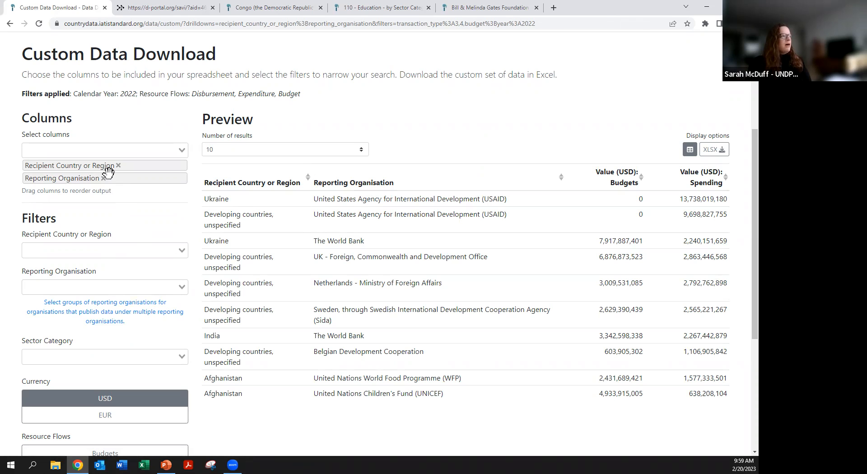
# - Place the Reporting Organisation column before Recipient Country or Region and filter the recipient country or region to Burundi
pyautogui.moveTo(109, 172); pyautogui.dragTo(109, 163)
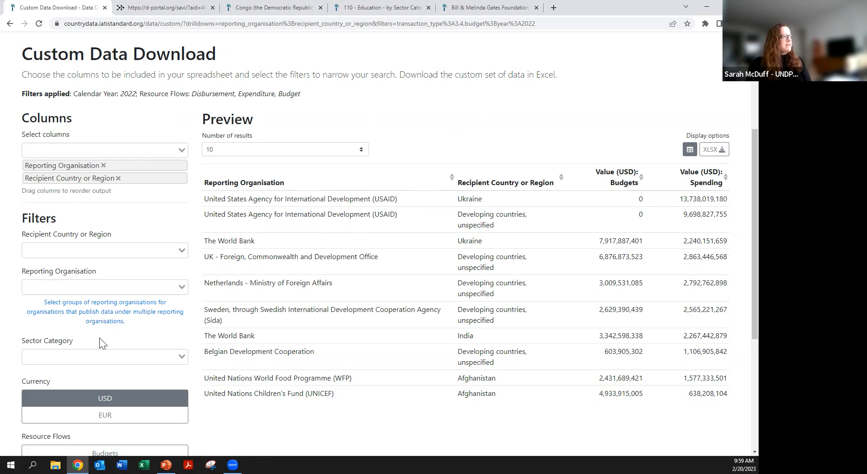
pyautogui.click(131, 251)
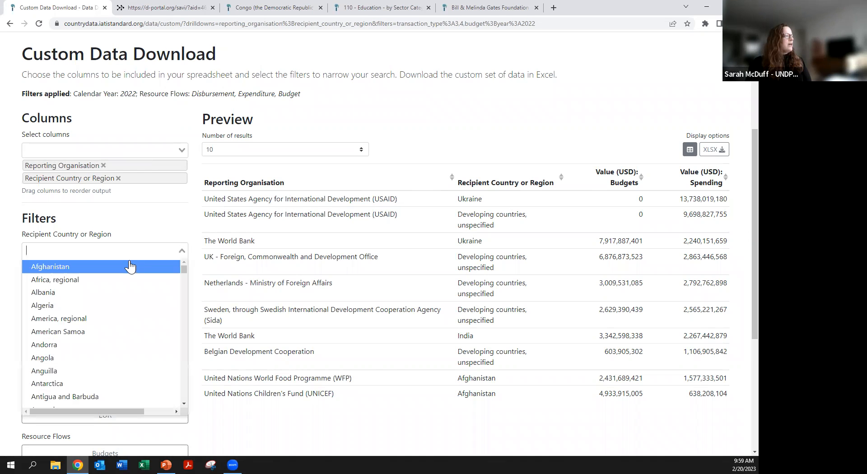
pyautogui.scroll(-6, 128, 379)
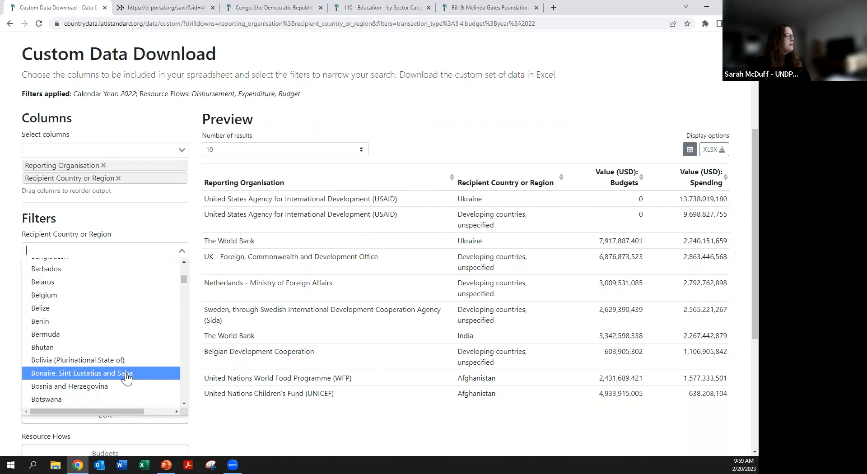
pyautogui.scroll(-4, 126, 378)
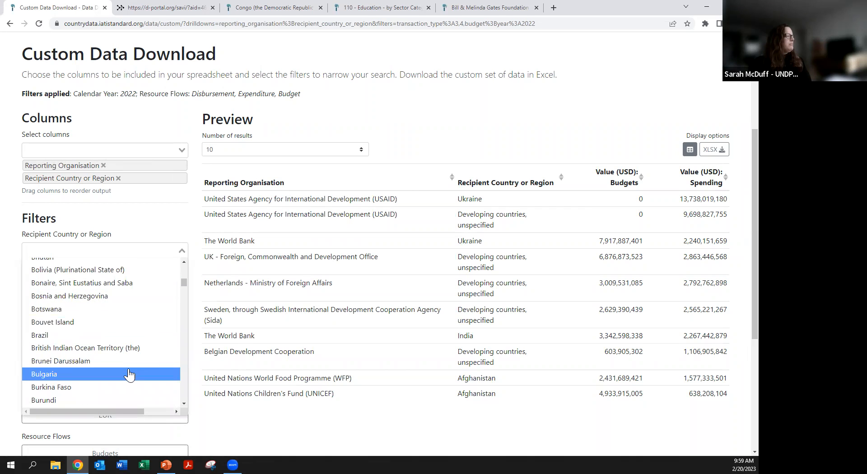
pyautogui.scroll(-2, 129, 371)
pyautogui.click(127, 312)
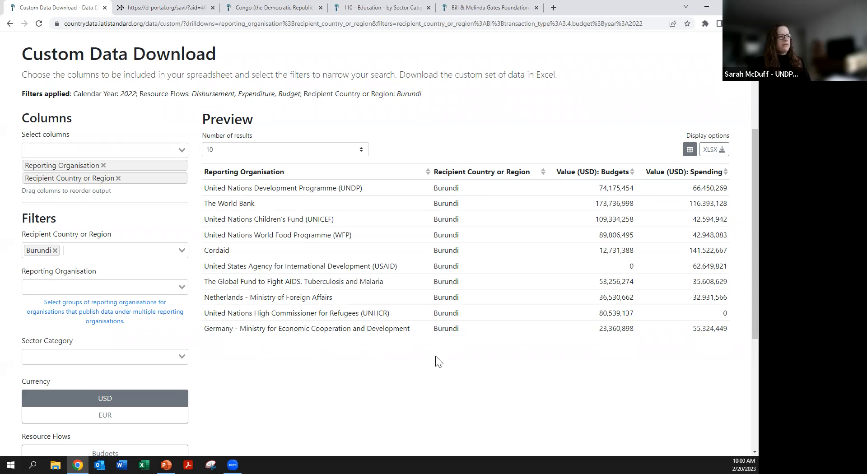
# - Restrict the resource flows of the custom download to Spending
pyautogui.scroll(-3, 439, 370)
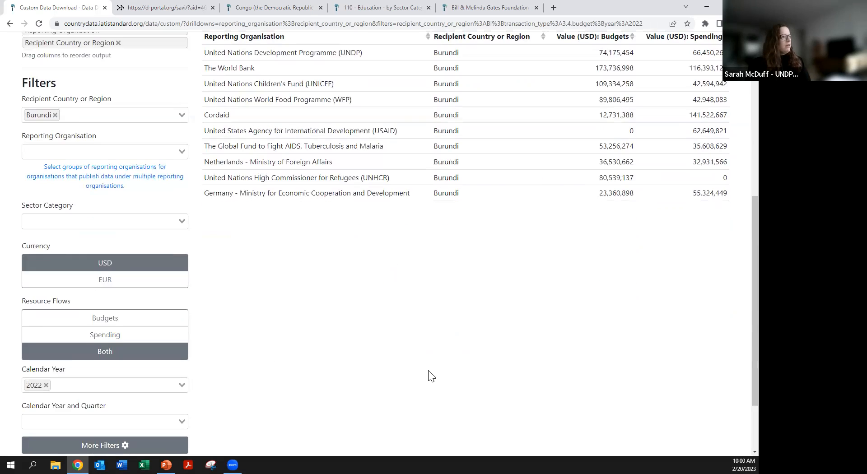
pyautogui.scroll(-2, 416, 375)
pyautogui.click(141, 251)
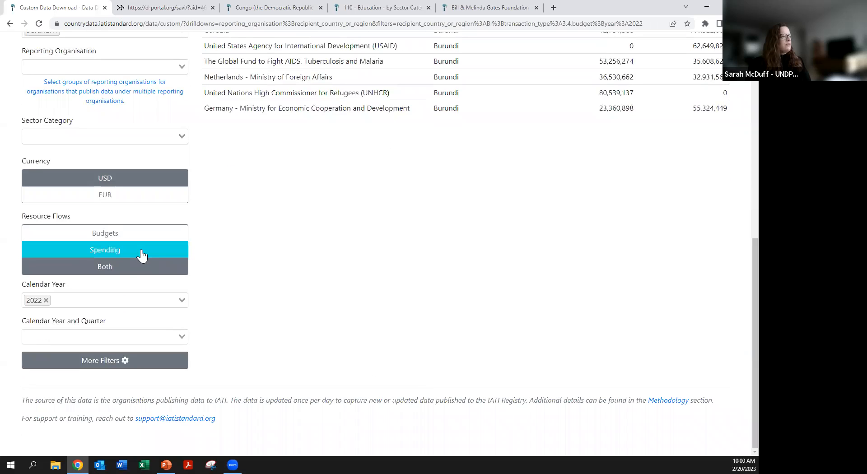
# - Add 2023 to the Calendar Year filter alongside 2022
pyautogui.click(86, 301)
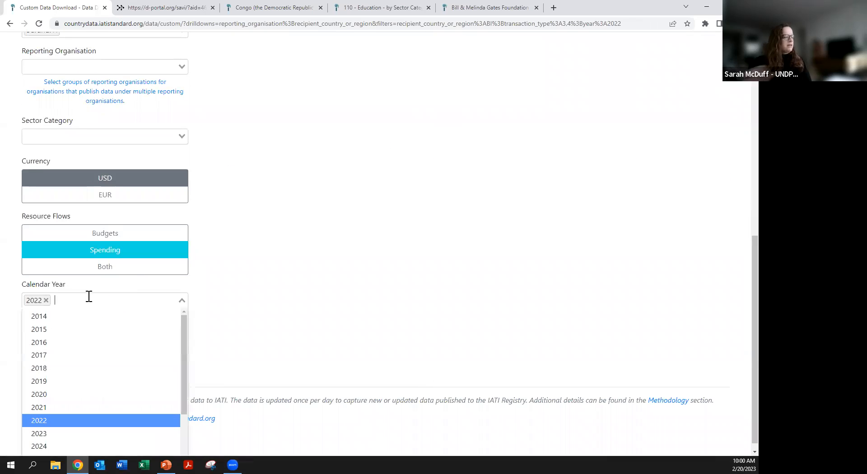
pyautogui.write('202')
pyautogui.press('BackSpace')
pyautogui.press('BackSpace')
pyautogui.press('BackSpace')
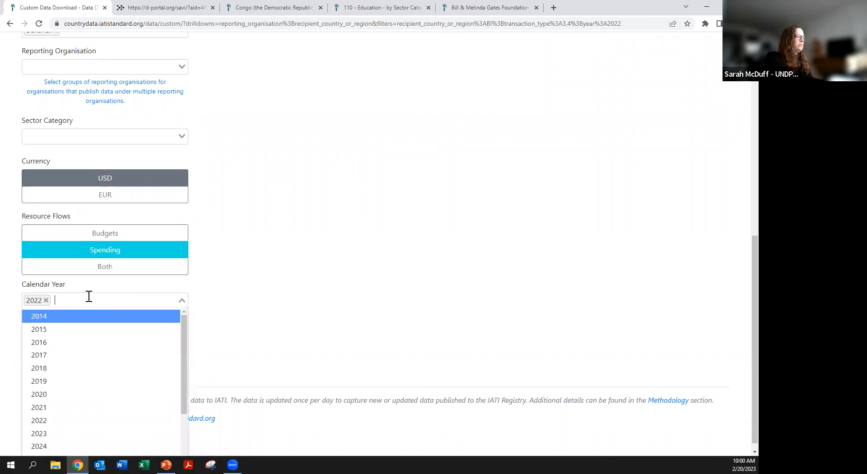
pyautogui.write('2023')
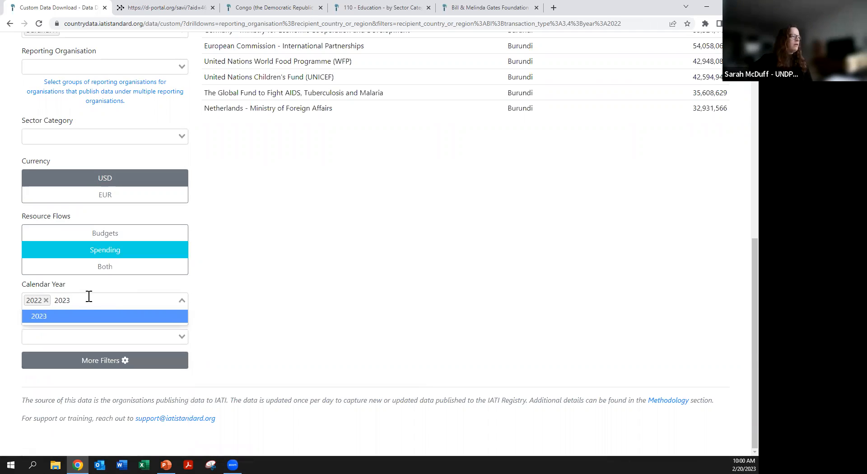
pyautogui.click(85, 315)
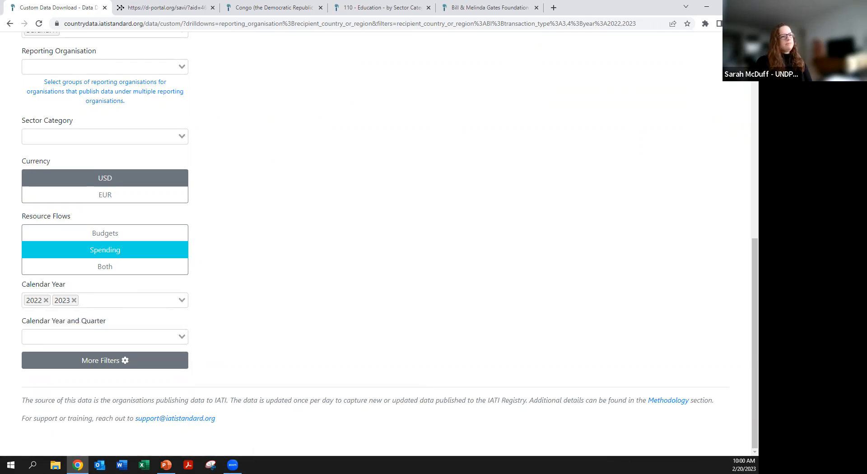
# - Download the Burundi data as an XLSX file and view it in Excel before returning to the browser
pyautogui.scroll(4, 641, 358)
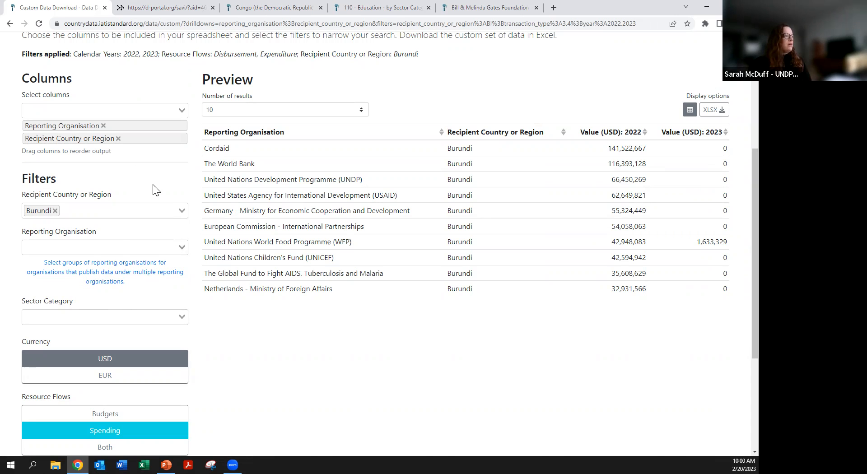
pyautogui.scroll(3, 206, 324)
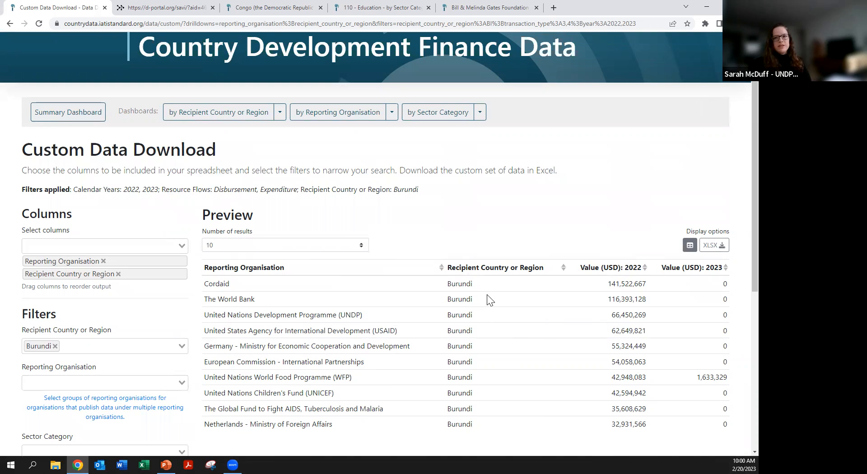
pyautogui.click(712, 247)
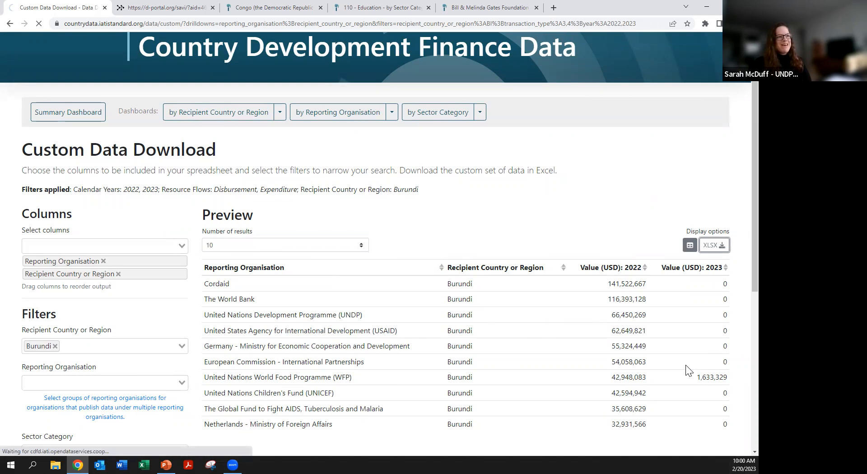
pyautogui.click(30, 443)
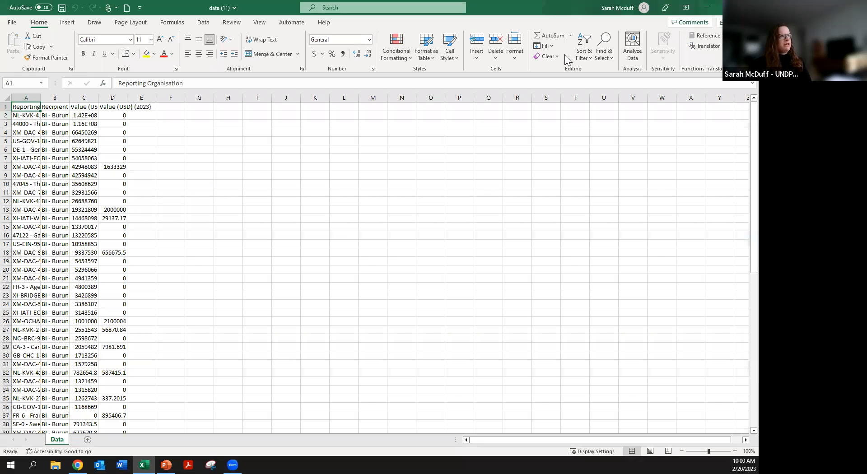
pyautogui.click(707, 8)
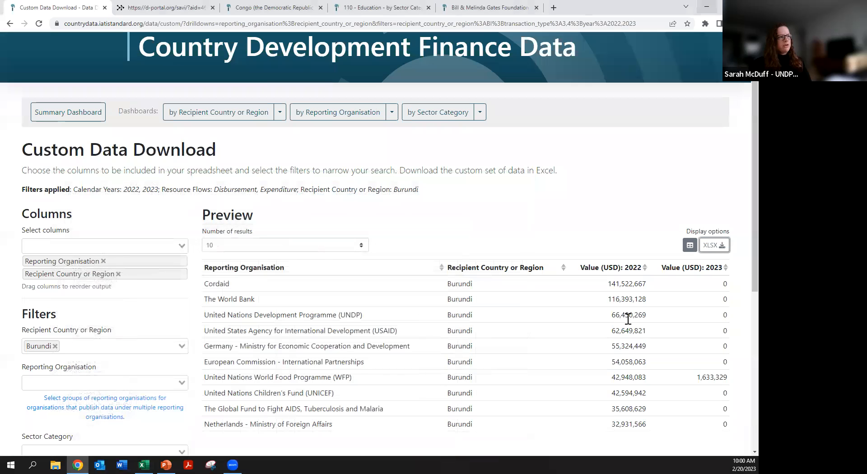
# - Set the preview's number of results to 100 and look through the extended list of reporting organisations
pyautogui.click(313, 245)
pyautogui.click(289, 275)
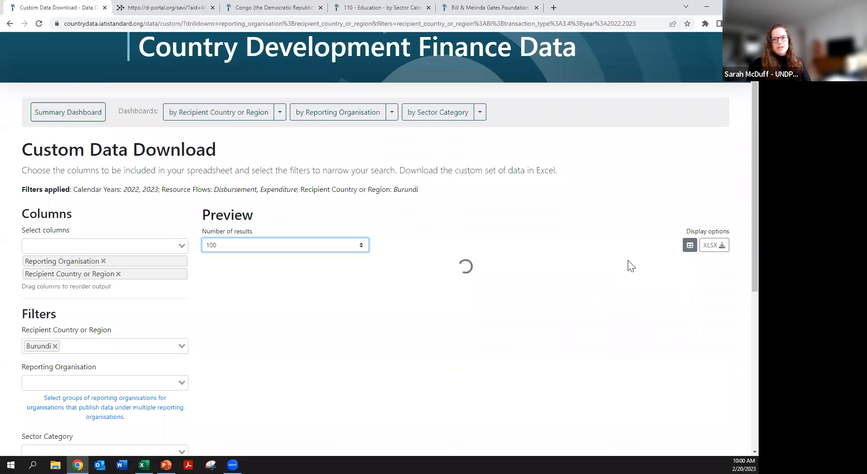
pyautogui.scroll(-20, 655, 352)
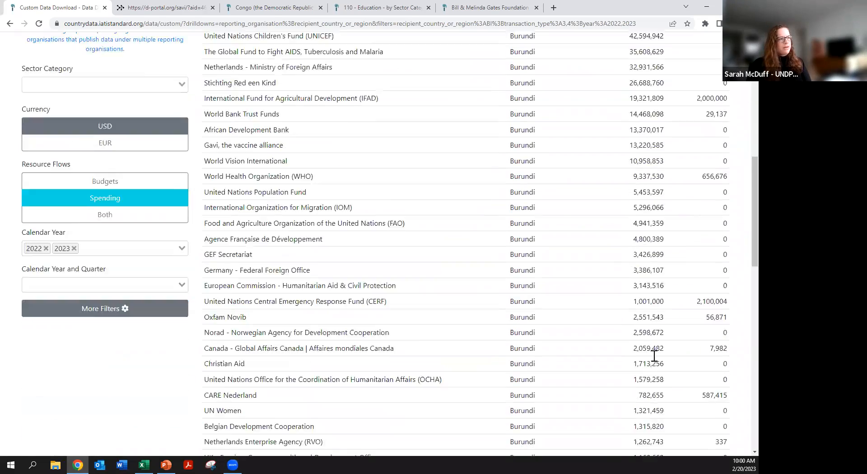
pyautogui.scroll(20, 655, 359)
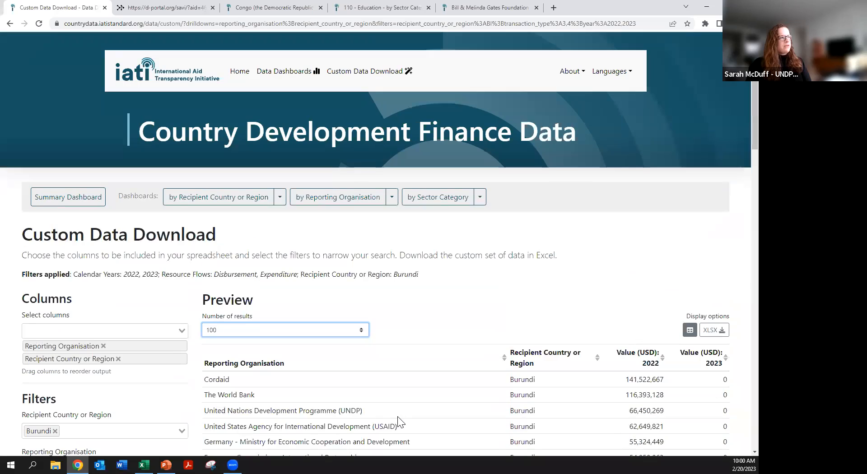
pyautogui.scroll(-9, 375, 409)
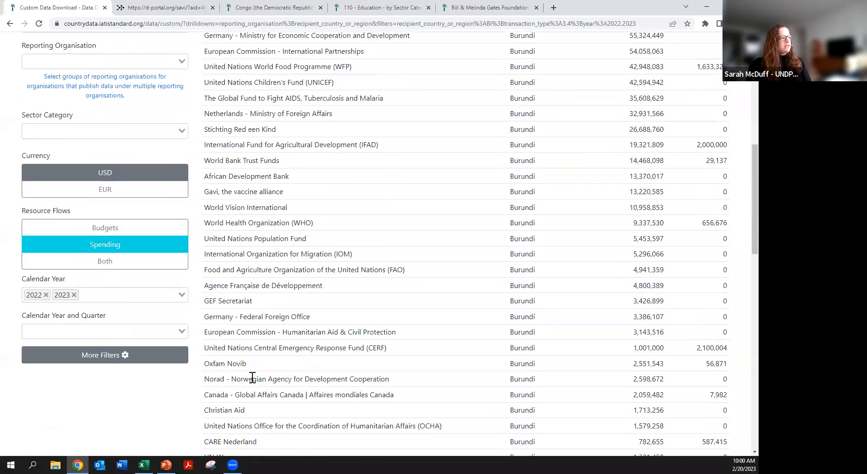
pyautogui.scroll(6, 261, 380)
pyautogui.scroll(-1, 44, 224)
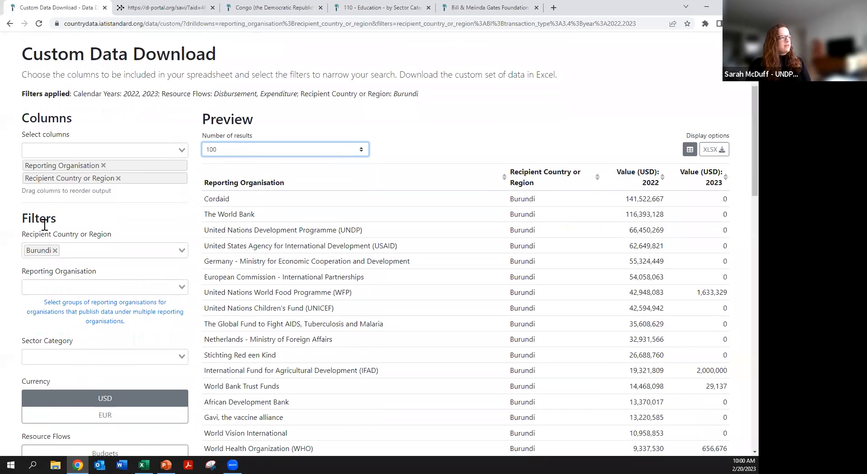
# - Review the additional filters offered for the custom download, such as aid type, finance type and flow type, without setting any
pyautogui.scroll(-1, 48, 246)
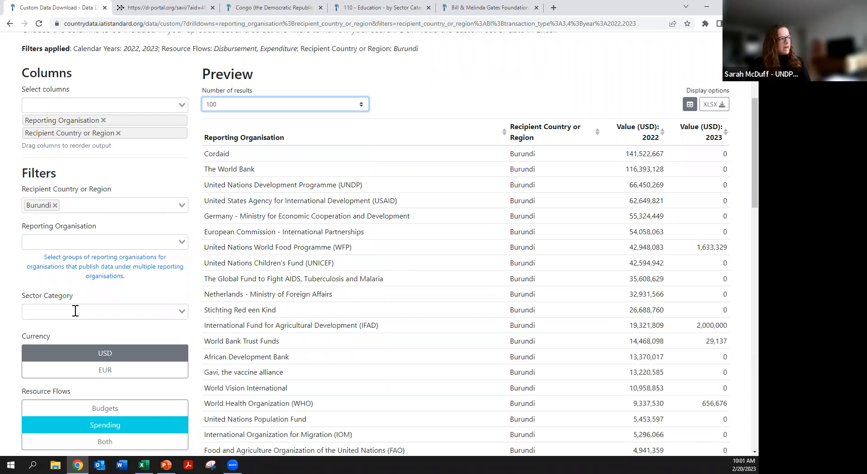
pyautogui.scroll(-1, 75, 310)
pyautogui.scroll(-2, 67, 289)
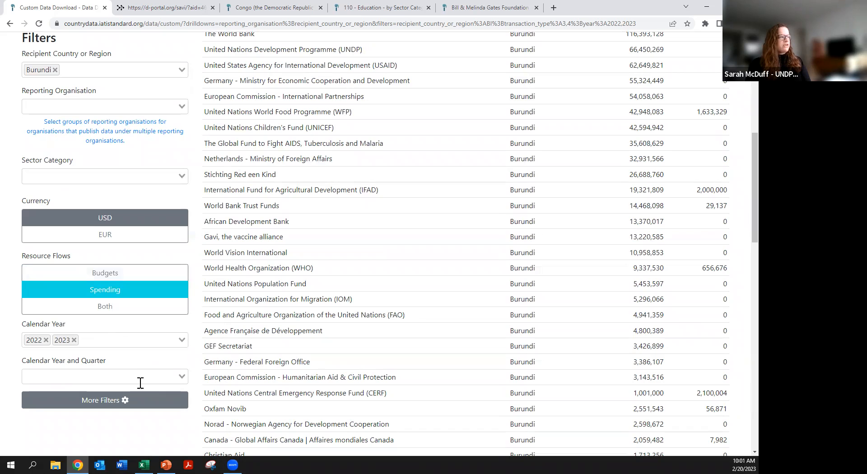
pyautogui.click(151, 406)
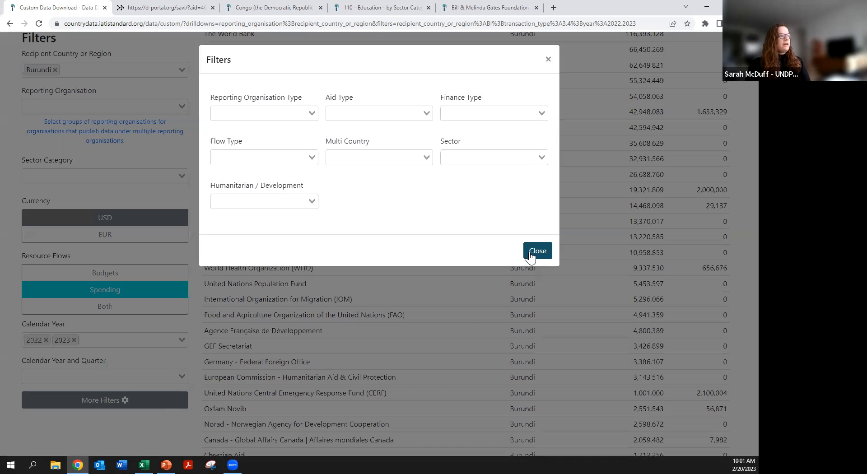
pyautogui.click(538, 252)
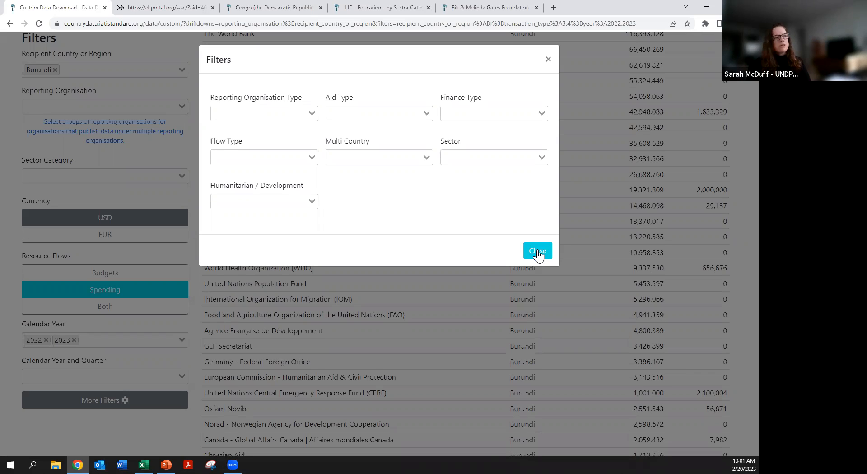
pyautogui.click(537, 252)
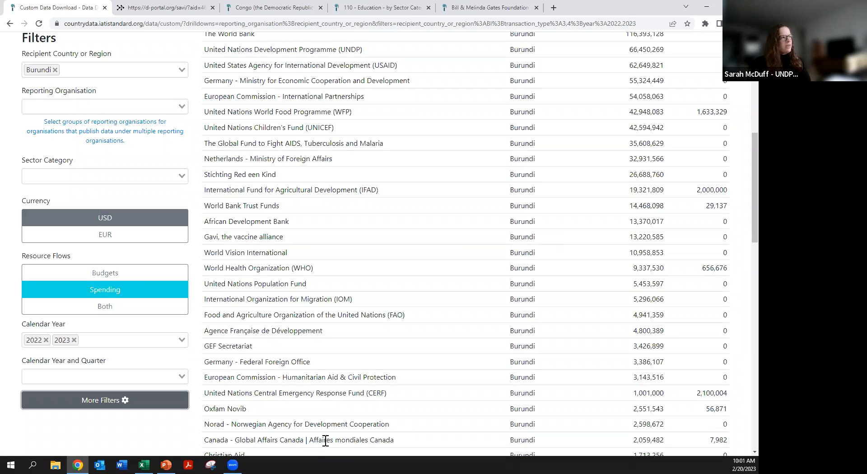
# - Remove Burundi from the Recipient Country or Region filter
pyautogui.scroll(4, 310, 332)
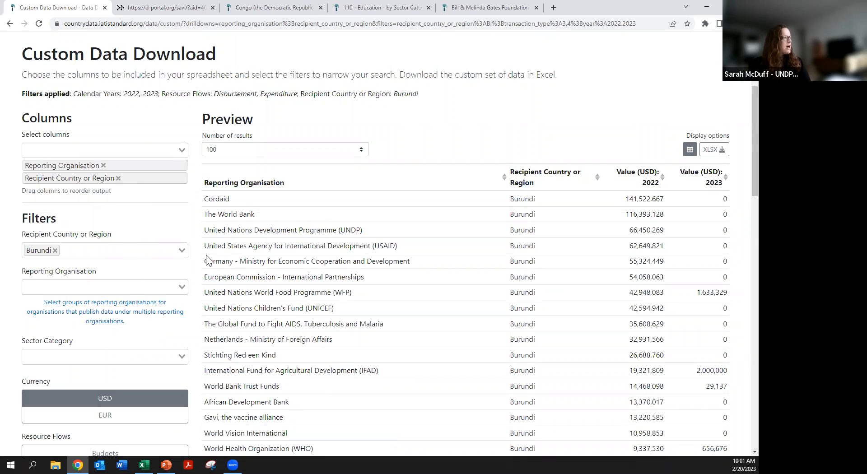
pyautogui.click(55, 250)
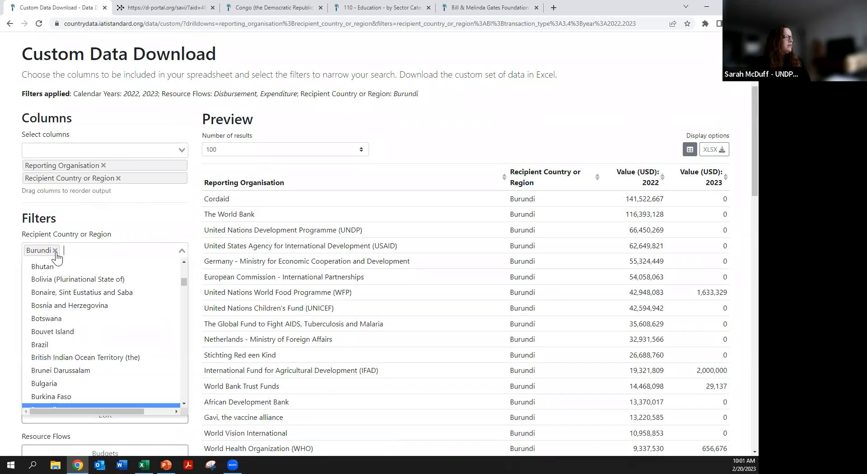
pyautogui.click(170, 229)
pyautogui.click(179, 222)
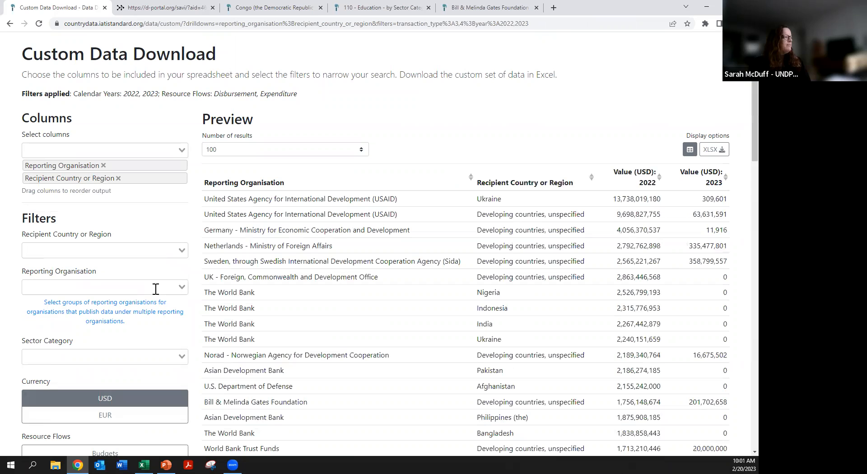
# - Filter the reporting organisation to Canada - Global Affairs Canada and remove the Recipient Country or Region column
pyautogui.click(157, 287)
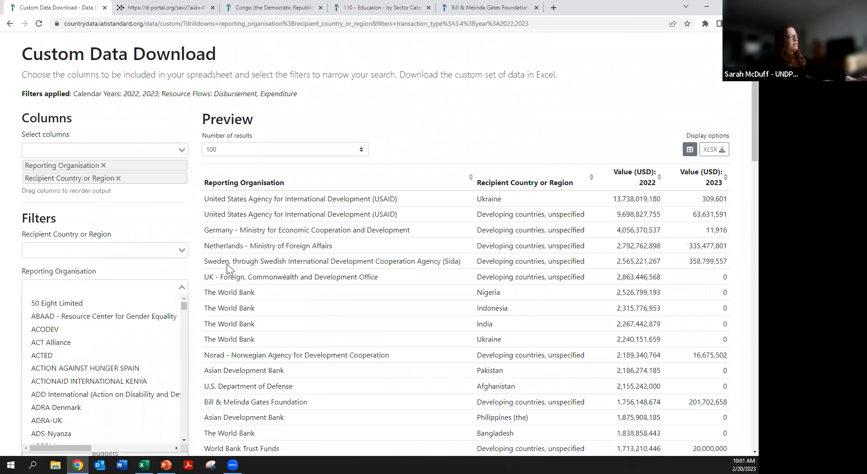
pyautogui.write('cana')
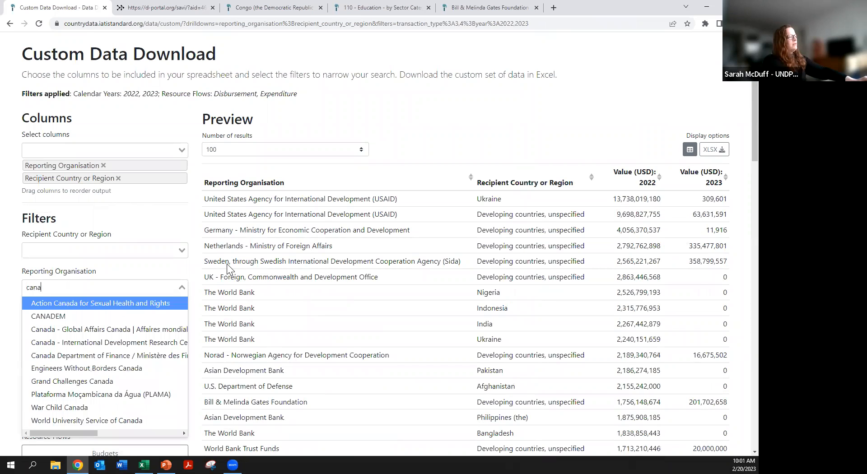
pyautogui.press('BackSpace')
pyautogui.press('BackSpace')
pyautogui.press('BackSpace')
pyautogui.press('BackSpace')
pyautogui.write('global')
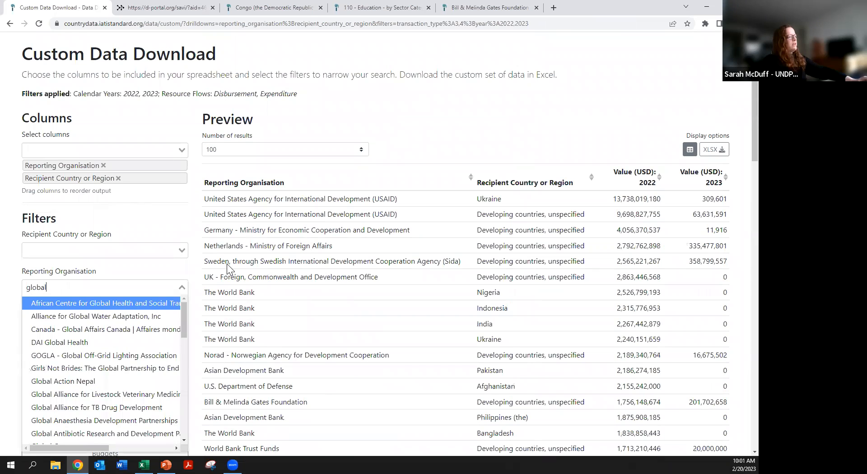
pyautogui.write(' aff')
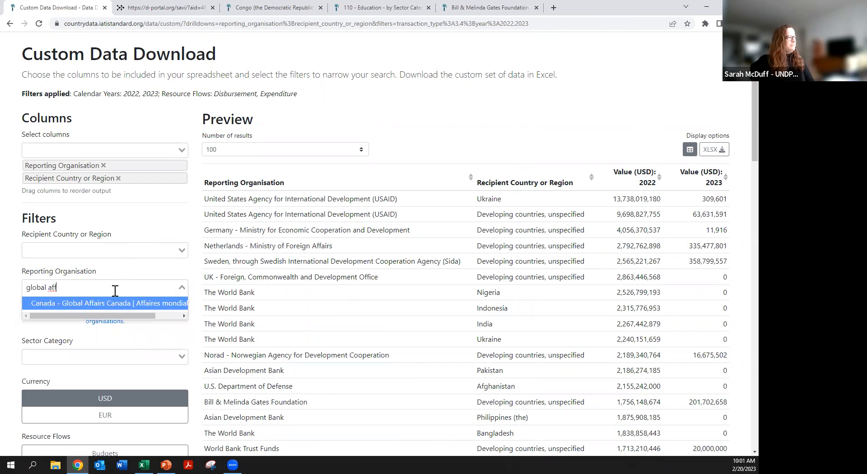
pyautogui.click(114, 303)
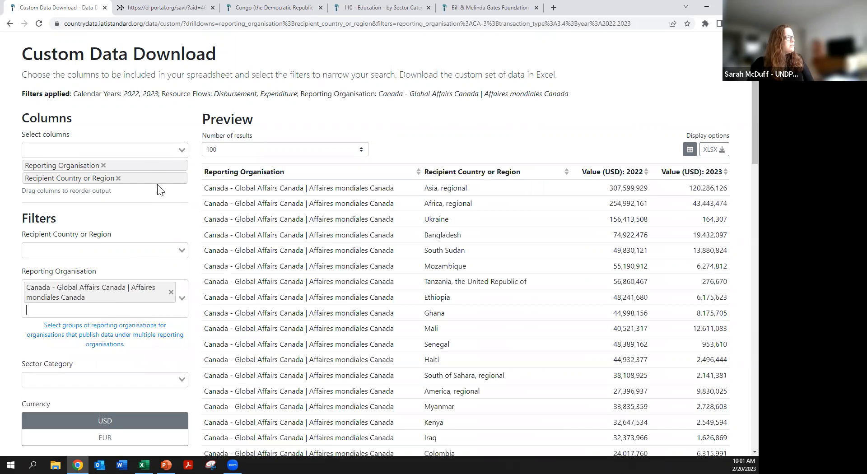
pyautogui.click(118, 178)
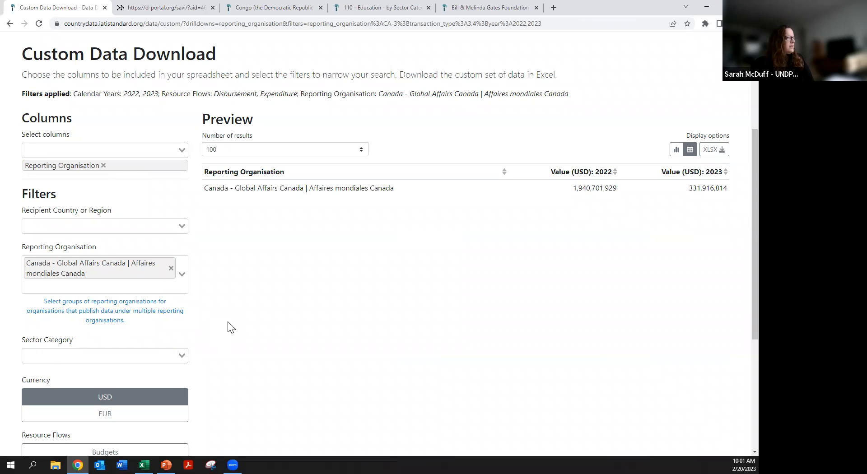
# - Add the years 2019, 2020 and 2021 to the Calendar Year filter
pyautogui.scroll(-4, 303, 302)
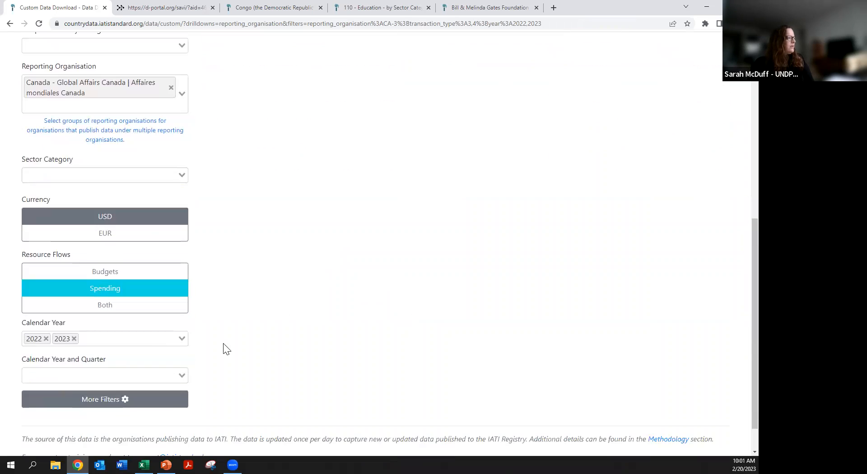
pyautogui.click(126, 338)
pyautogui.write('2019')
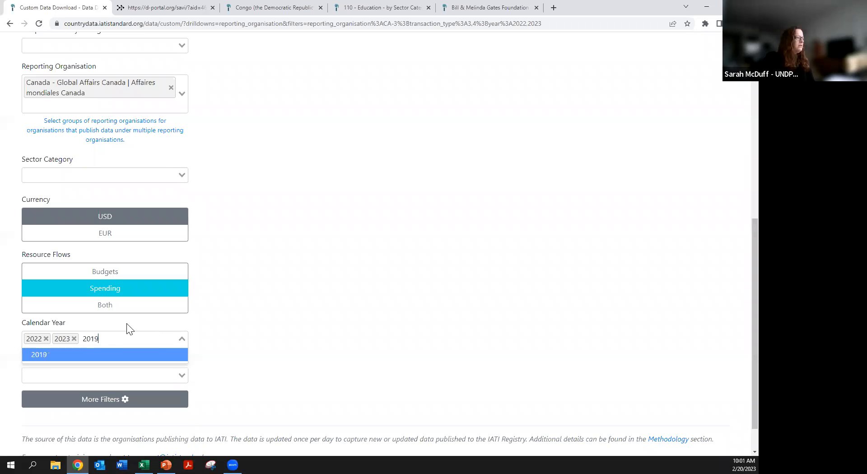
pyautogui.press('Return')
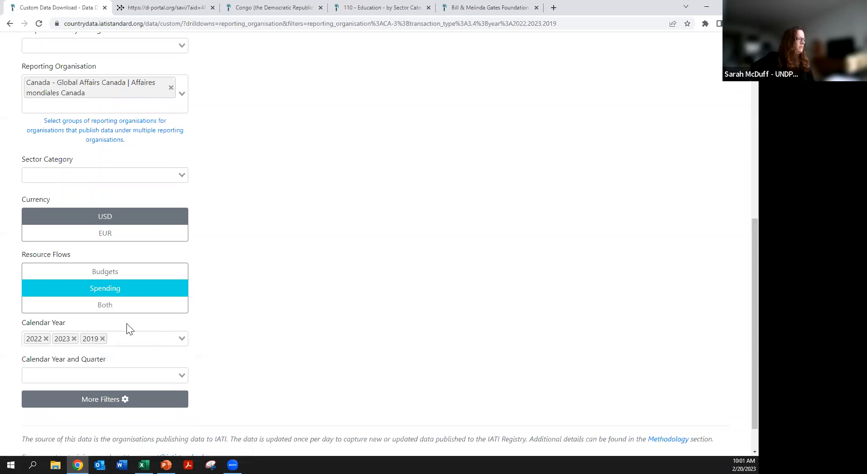
pyautogui.write('2020')
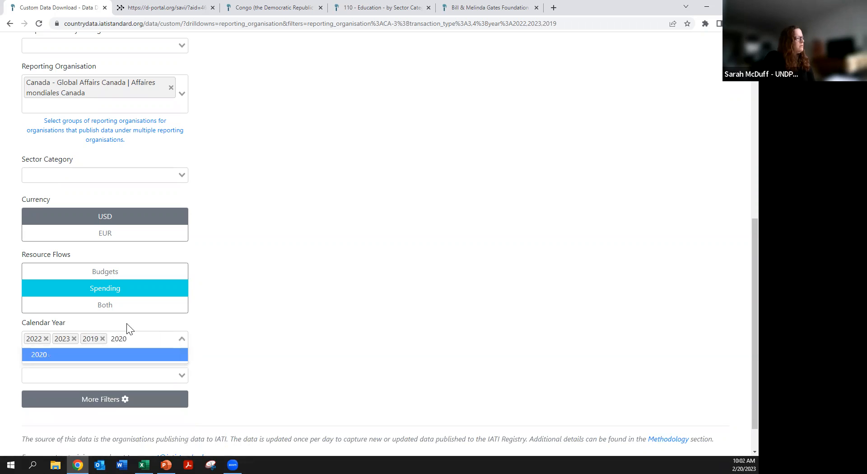
pyautogui.press('Return')
pyautogui.write('2021')
pyautogui.press('Return')
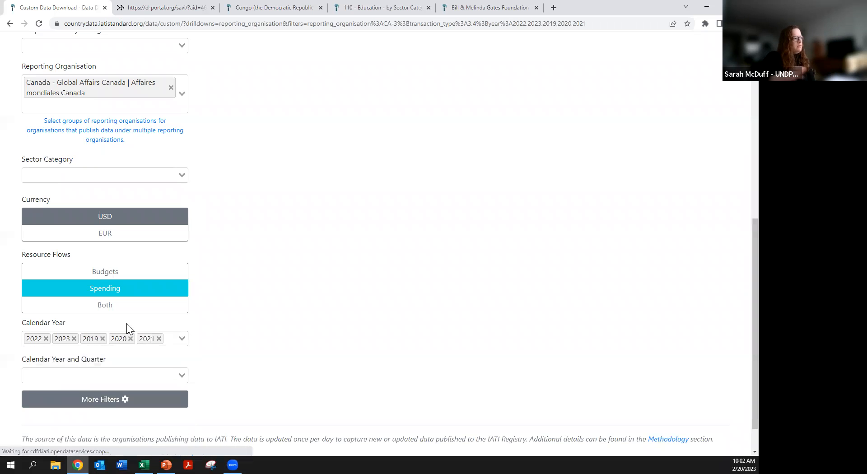
# - Add the Activity IATI Identifier, Activity Title and Activity Description columns to the custom download
pyautogui.scroll(4, 388, 280)
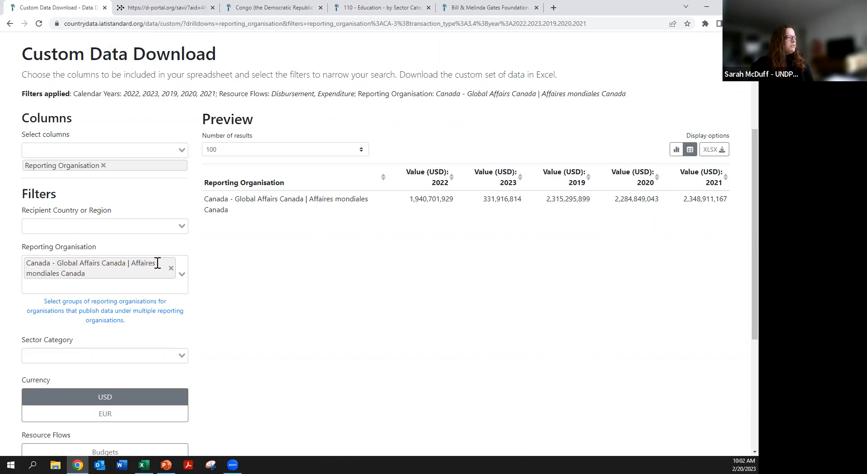
pyautogui.click(113, 150)
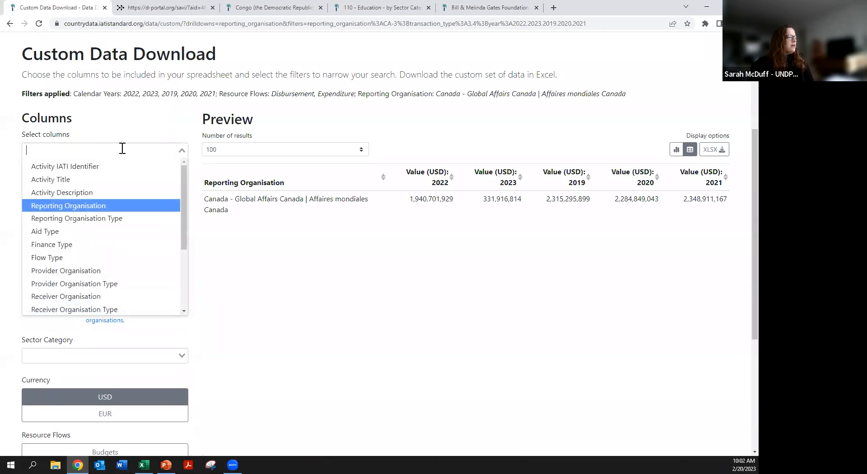
pyautogui.click(104, 169)
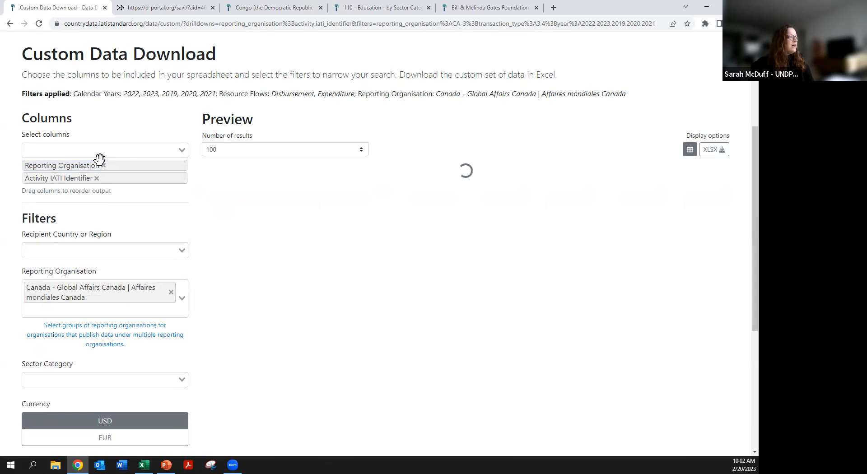
pyautogui.click(102, 149)
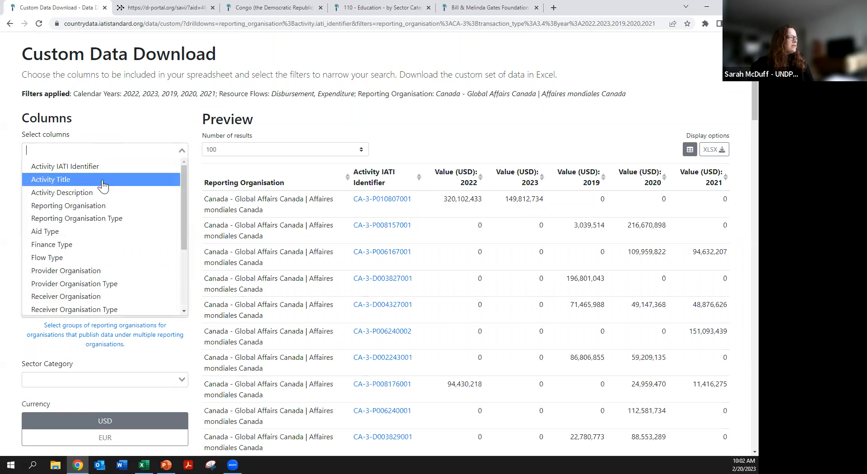
pyautogui.click(104, 180)
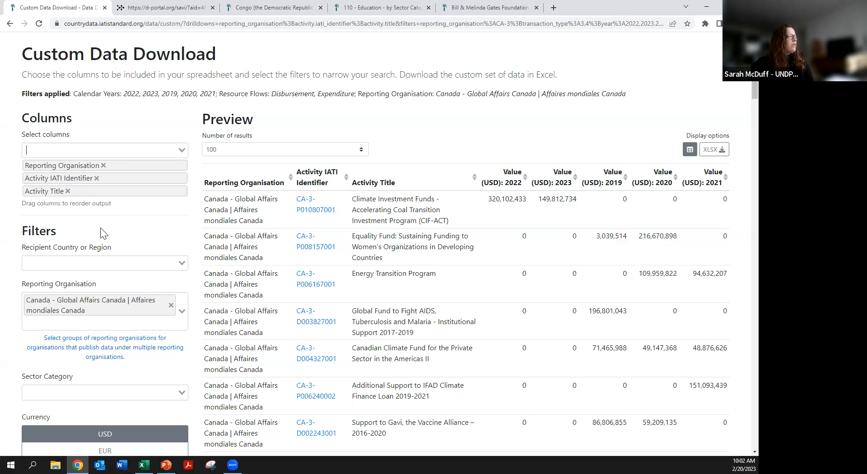
pyautogui.click(98, 150)
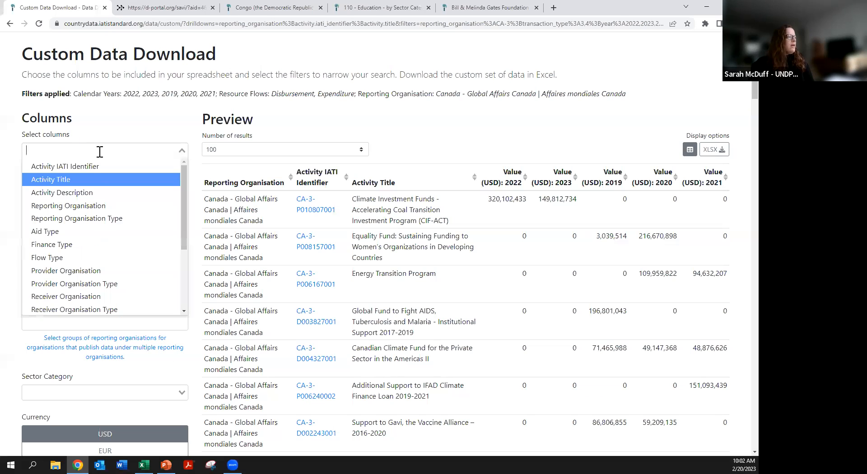
pyautogui.scroll(-1, 106, 230)
pyautogui.scroll(1, 106, 225)
pyautogui.click(111, 194)
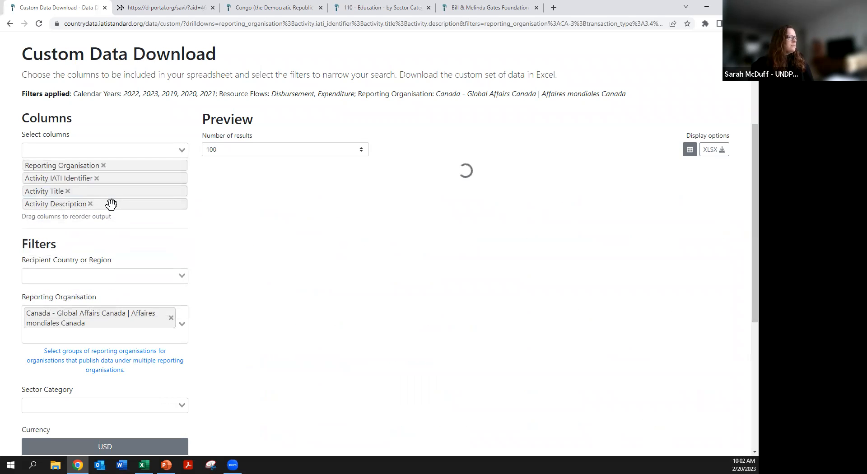
# - Review the activity descriptions and yearly spending values in the preview of Global Affairs Canada's activities
pyautogui.scroll(-8, 415, 340)
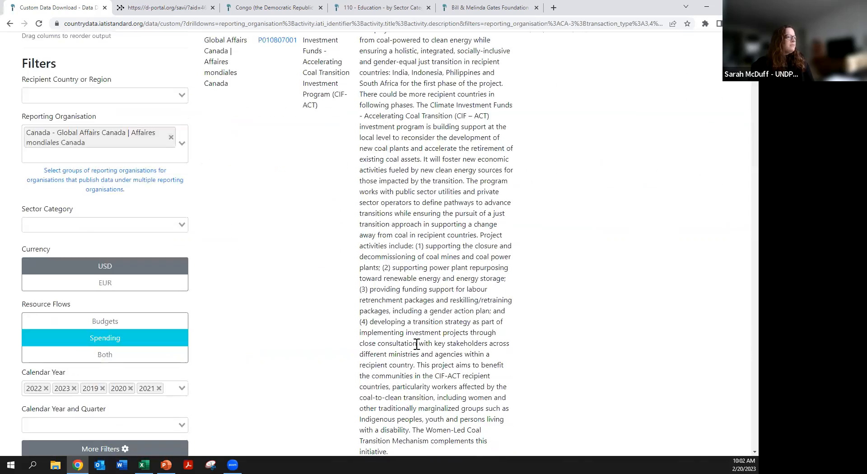
pyautogui.scroll(10, 415, 340)
pyautogui.scroll(-2, 414, 328)
pyautogui.scroll(-3, 414, 328)
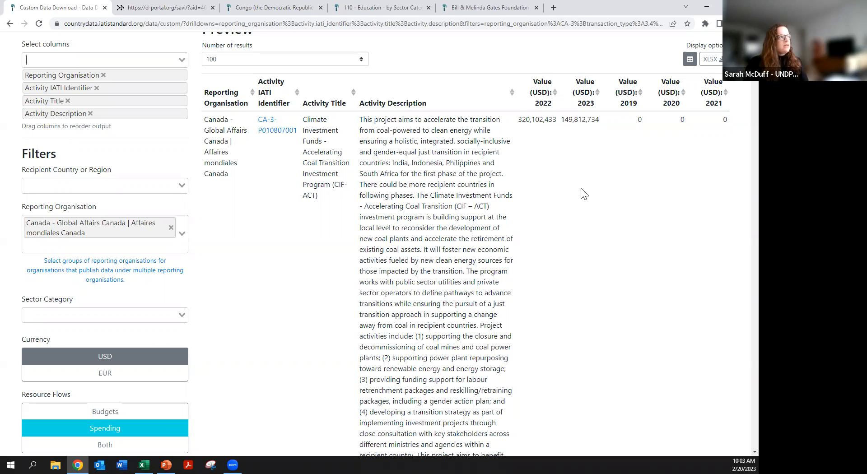
pyautogui.scroll(1, 420, 299)
pyautogui.scroll(6, 420, 299)
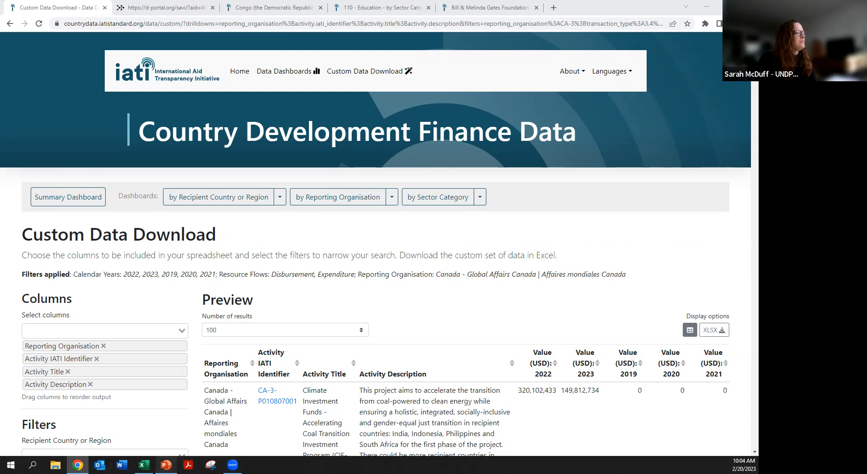
# - Switch to PowerPoint and show slide 9, "Exploring YOUR questions", of the Demo CDFD Presentation
pyautogui.click(166, 465)
pyautogui.scroll(-2, 73, 410)
pyautogui.click(71, 399)
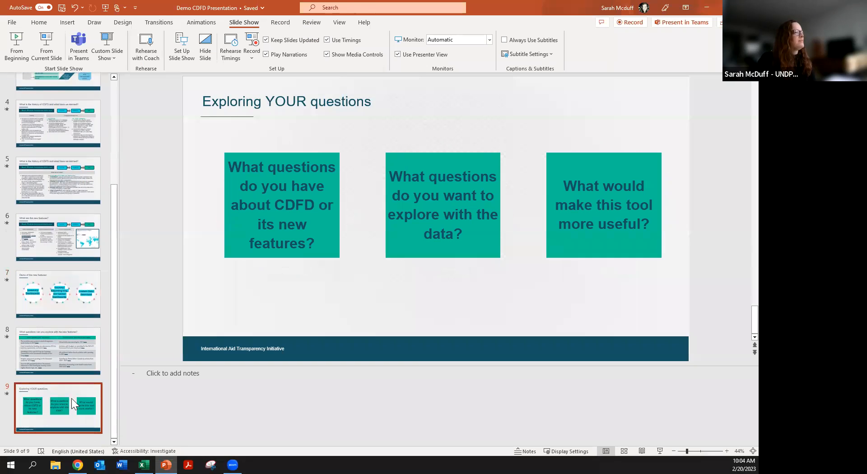
# - Return to the Custom Data Download page in Chrome and add the Recipient Country or Region column
pyautogui.moveTo(78, 465)
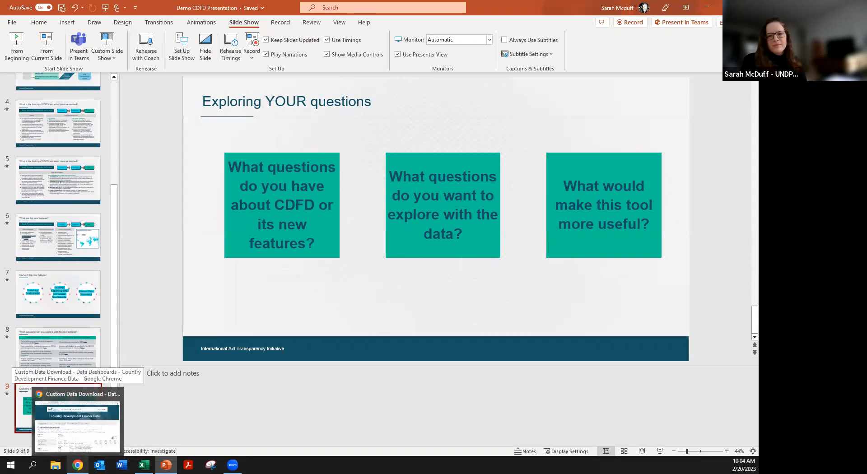
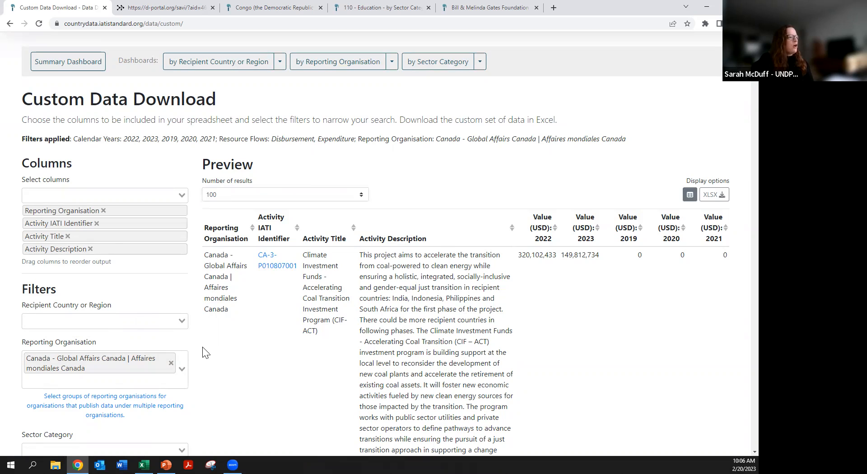
pyautogui.click(120, 198)
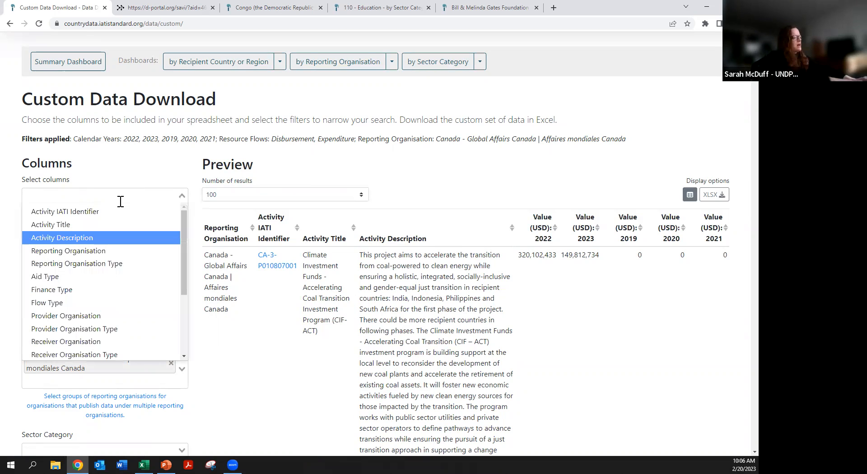
pyautogui.write('reci')
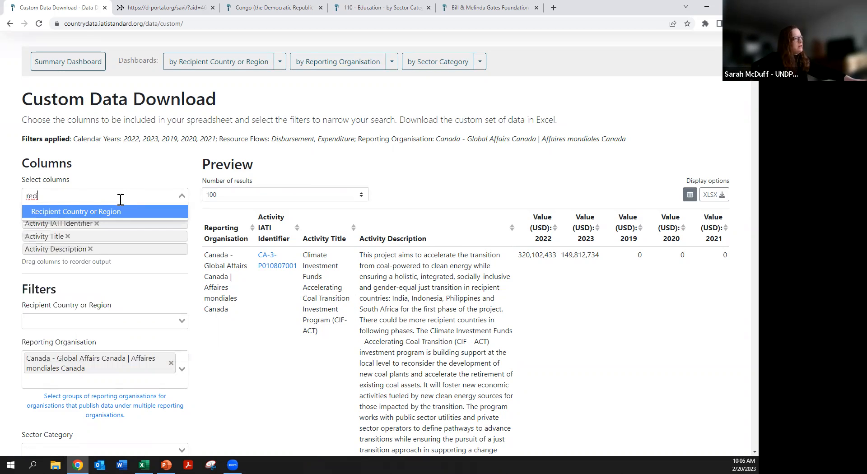
pyautogui.click(115, 213)
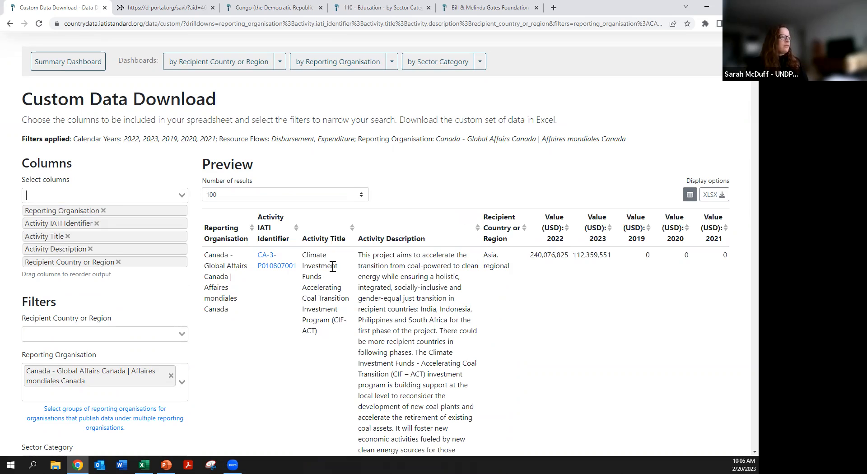
pyautogui.scroll(-6, 507, 316)
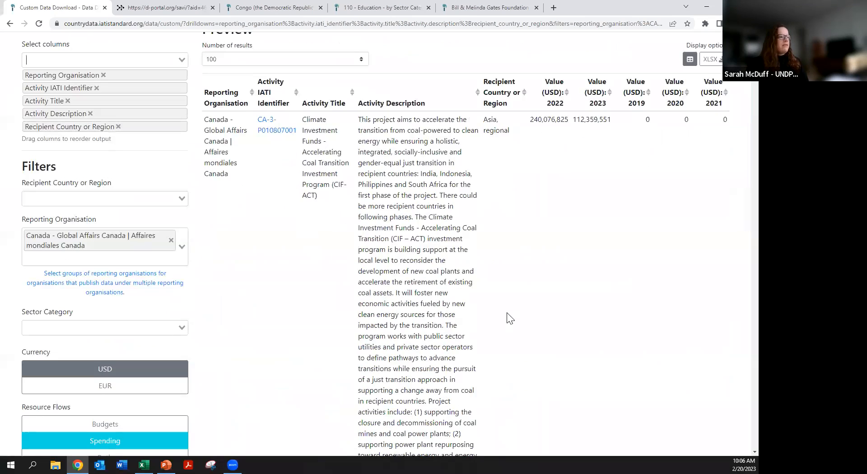
# - Remove the Activity Description, Activity Title and Activity IATI Identifier columns and look through the spending by recipient country, including Ethiopia
pyautogui.scroll(6, 131, 189)
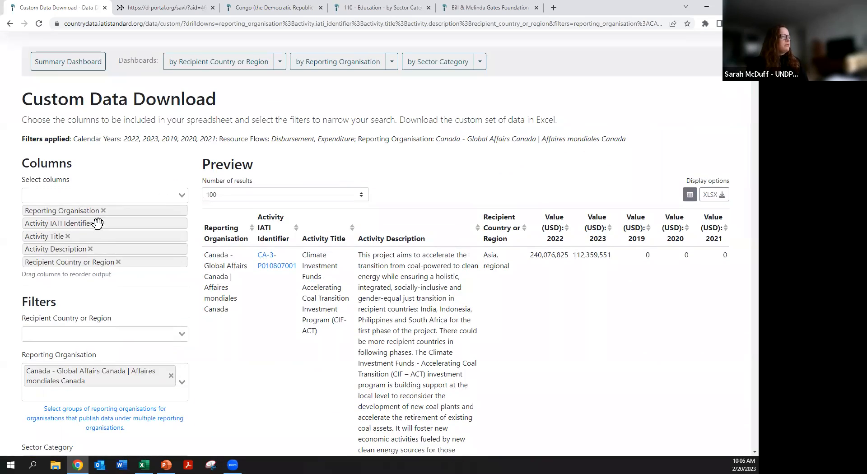
pyautogui.click(90, 249)
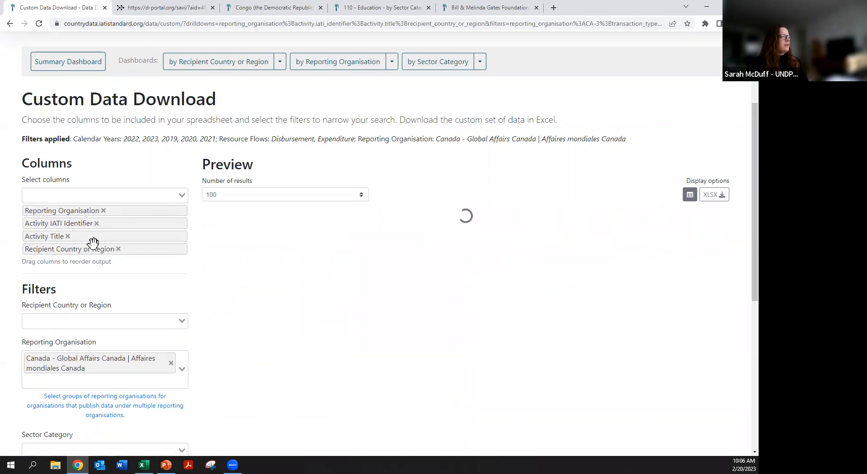
pyautogui.click(67, 237)
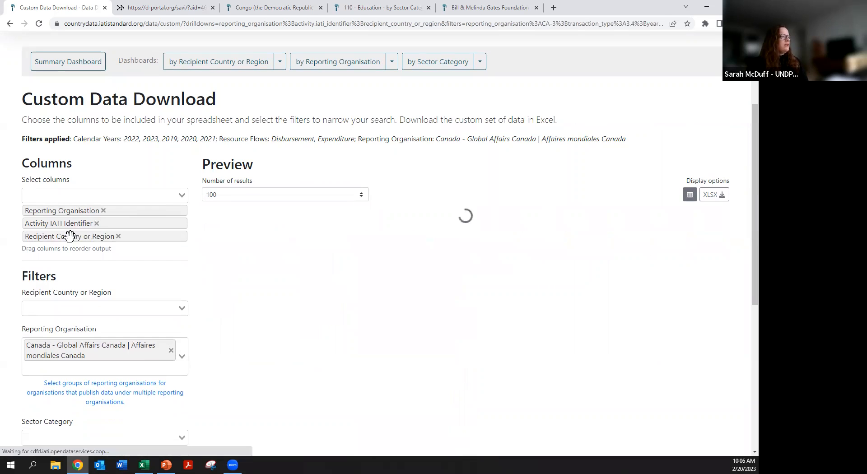
pyautogui.click(96, 223)
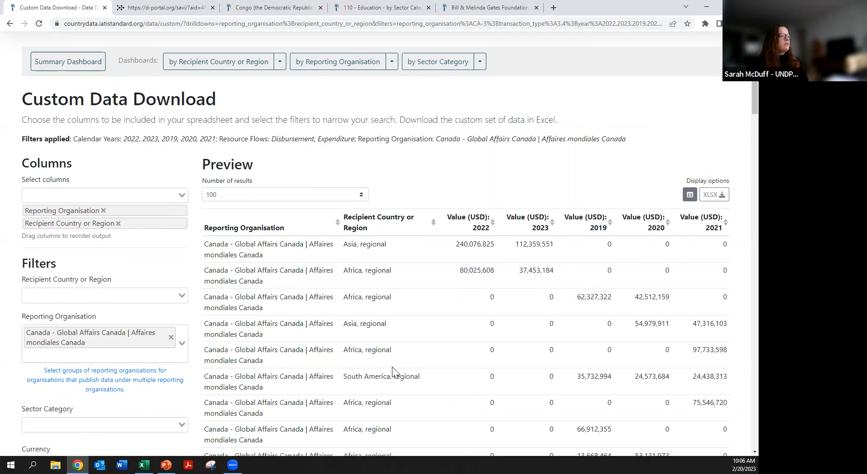
pyautogui.scroll(-1, 299, 267)
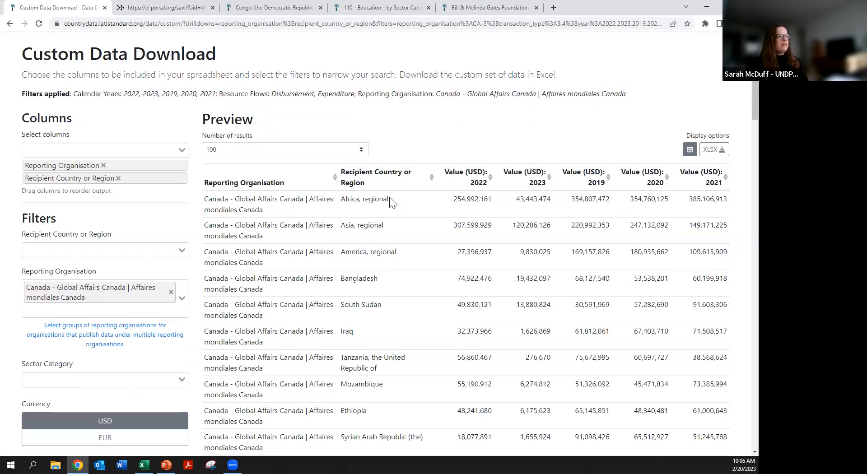
pyautogui.scroll(-3, 384, 271)
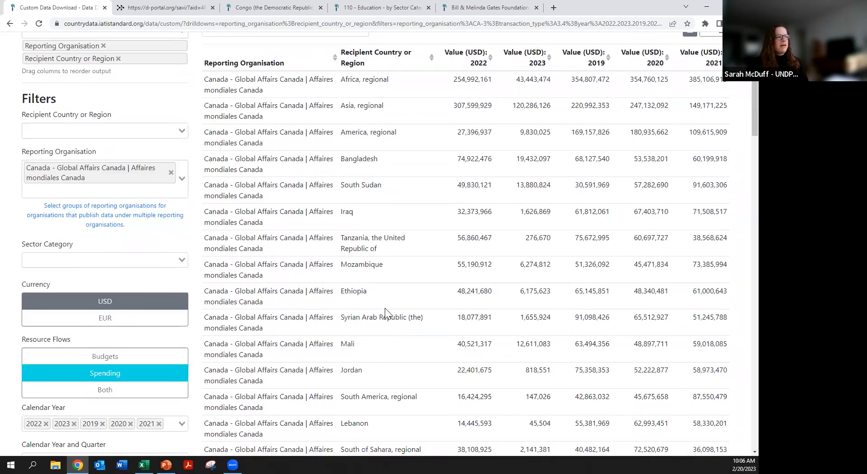
pyautogui.moveTo(370, 280); pyautogui.dragTo(336, 280)
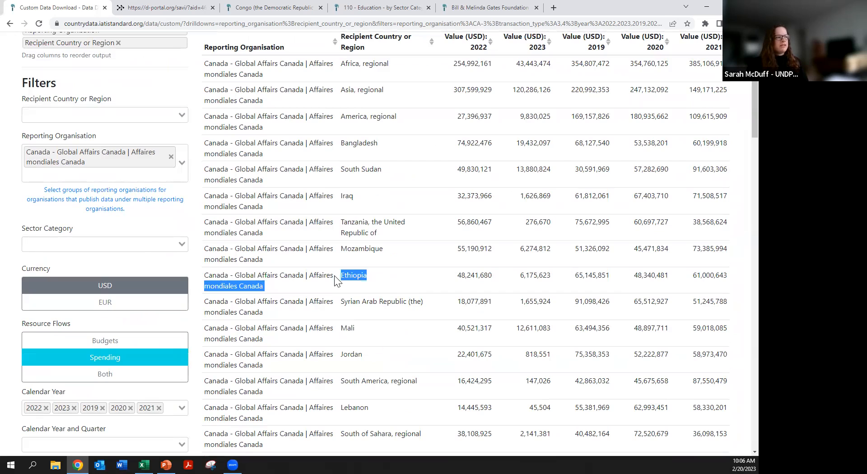
pyautogui.click(359, 275)
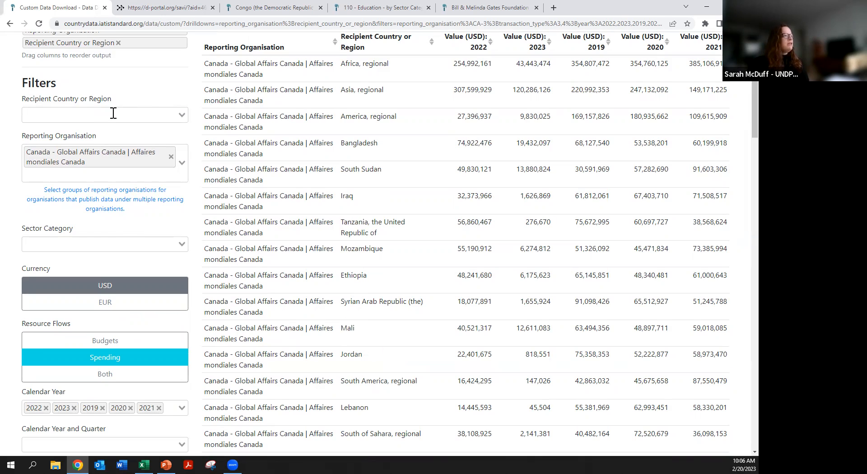
# - Replace the Global Affairs Canada reporting organisation filter with recipient country filters for Ethiopia, Kenya and Rwanda
pyautogui.scroll(3, 152, 103)
pyautogui.click(171, 293)
pyautogui.click(99, 252)
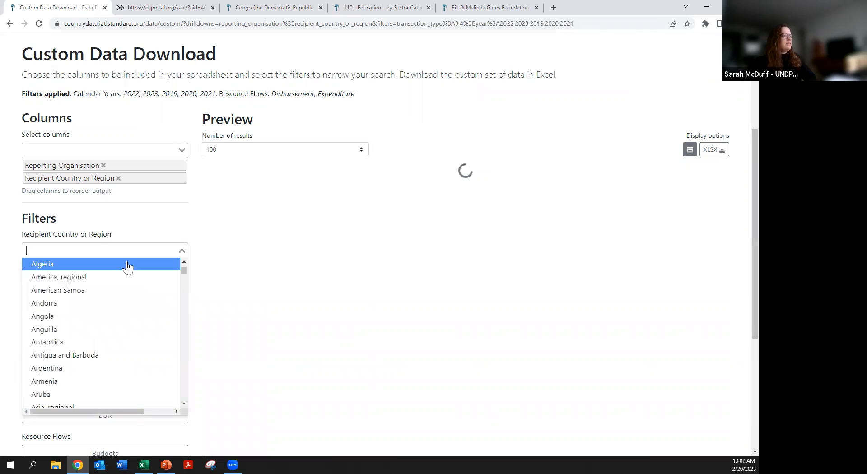
pyautogui.write('ethiop')
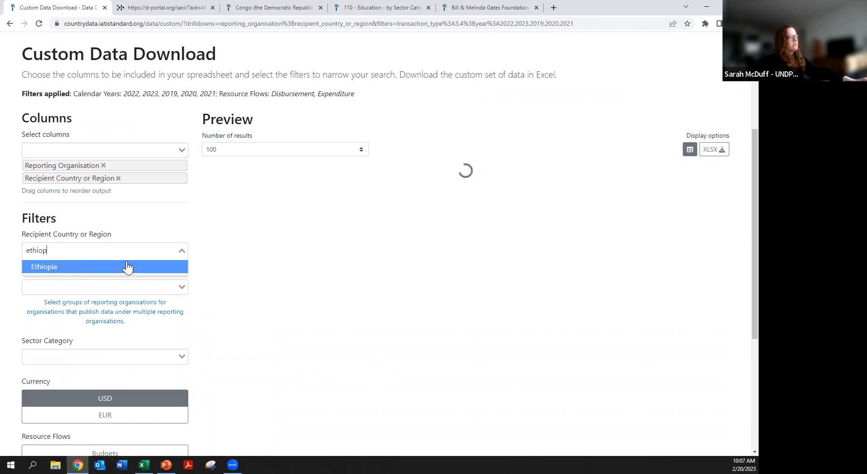
pyautogui.click(127, 267)
pyautogui.write('kenya')
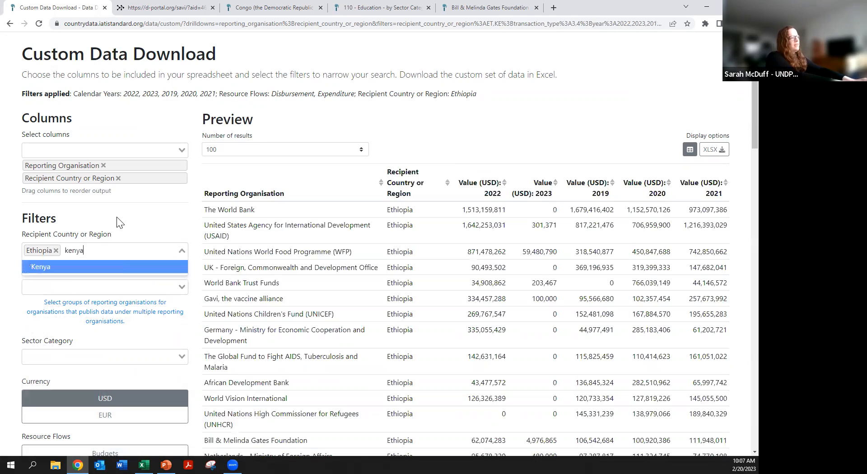
pyautogui.press('Return')
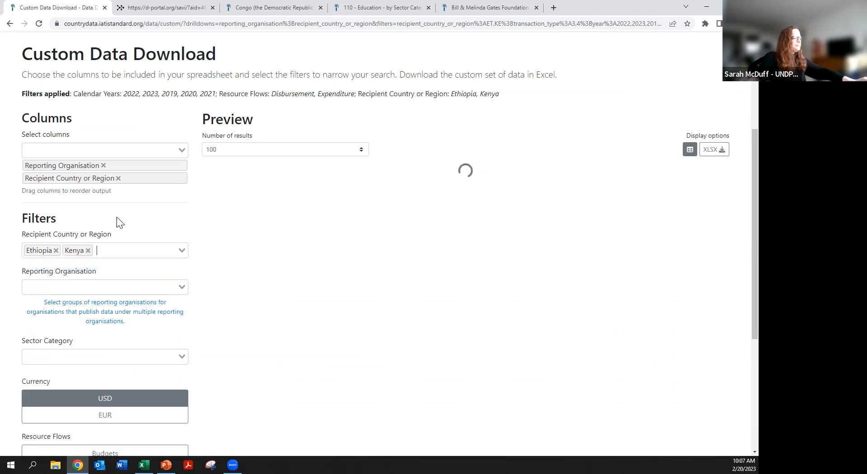
pyautogui.write('rwanda')
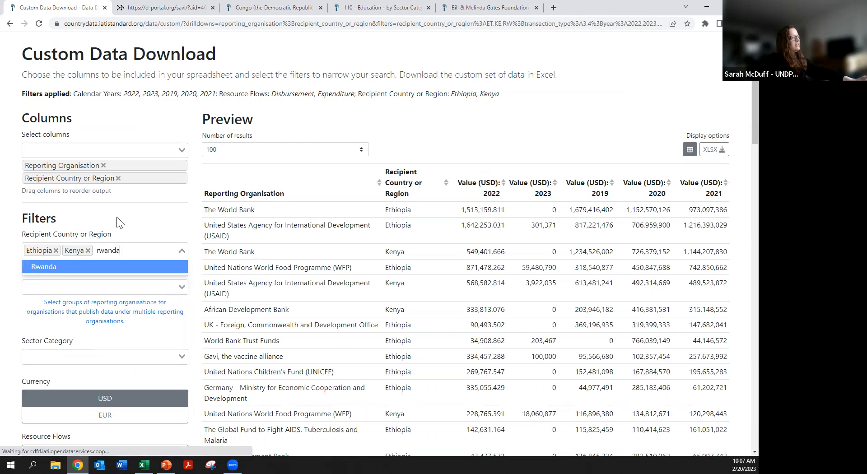
pyautogui.press('Return')
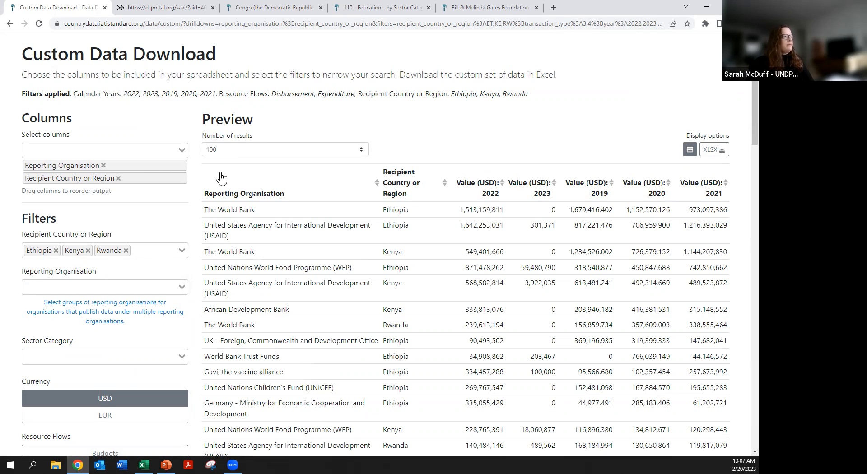
# - Remove 2023, 2019, 2020 and 2021 from the Calendar Year filter, keeping only 2022
pyautogui.scroll(-3, 193, 359)
pyautogui.scroll(-1, 193, 359)
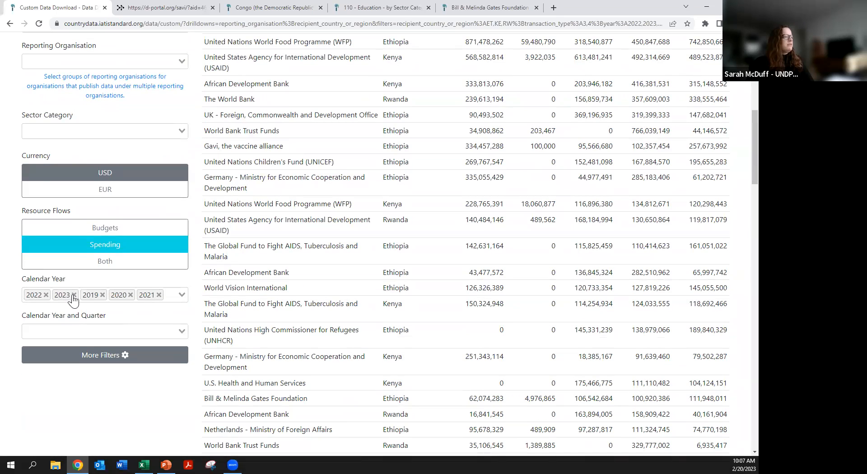
pyautogui.click(74, 296)
pyautogui.click(74, 301)
pyautogui.click(74, 300)
pyautogui.click(75, 300)
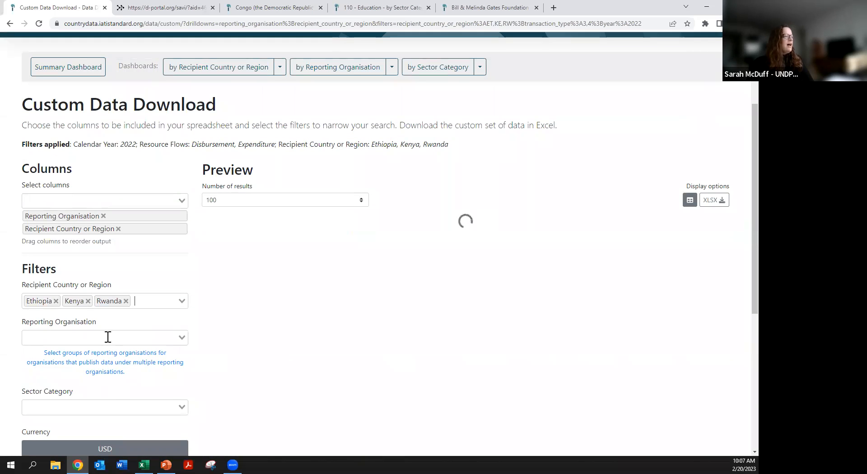
# - Filter the data to the sector category 120 - Health
pyautogui.scroll(-2, 110, 389)
pyautogui.click(110, 317)
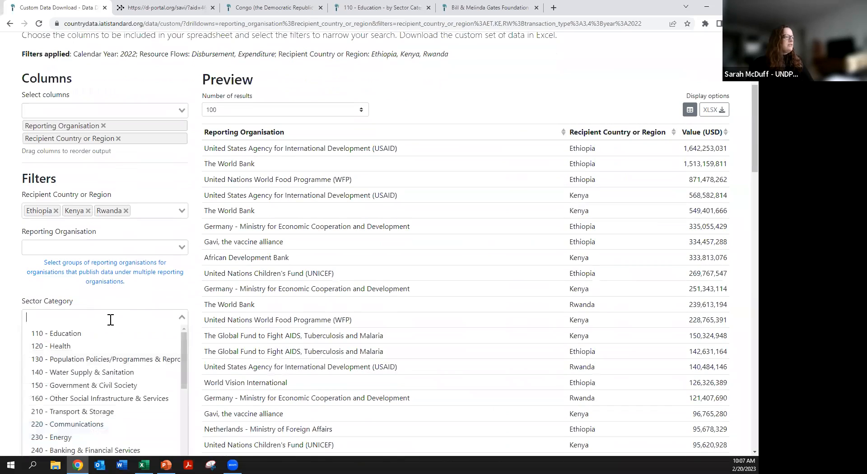
pyautogui.click(108, 345)
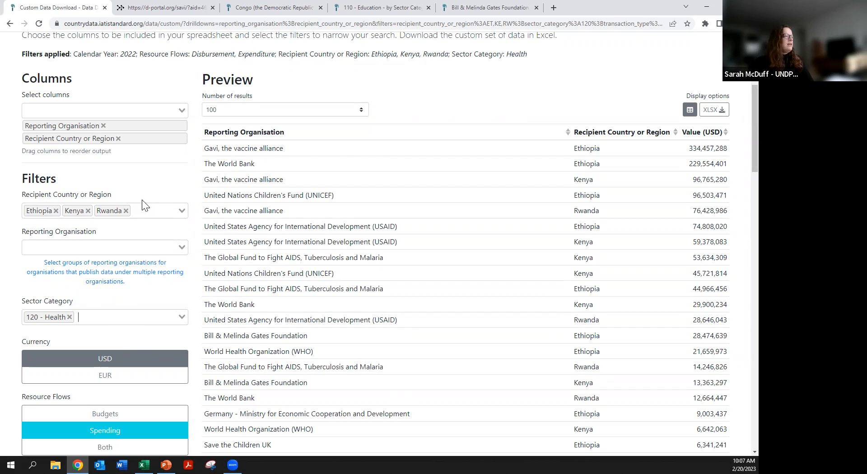
# - Add the Activity Title and Sector columns to the health spending data
pyautogui.click(72, 112)
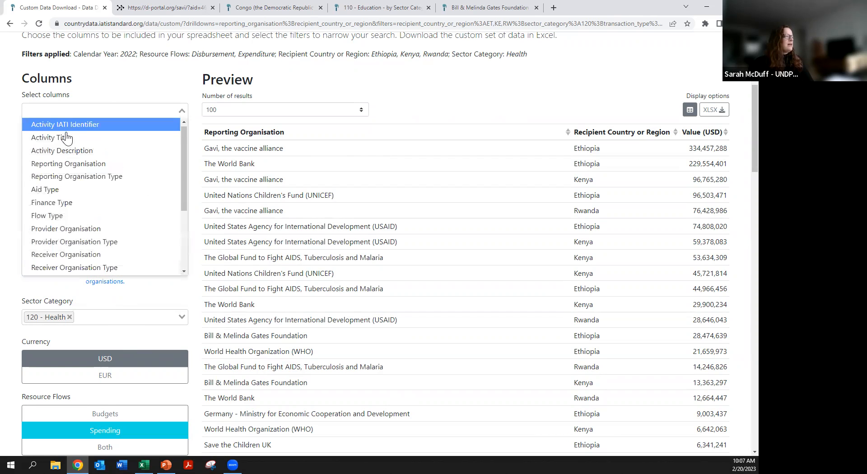
pyautogui.click(66, 139)
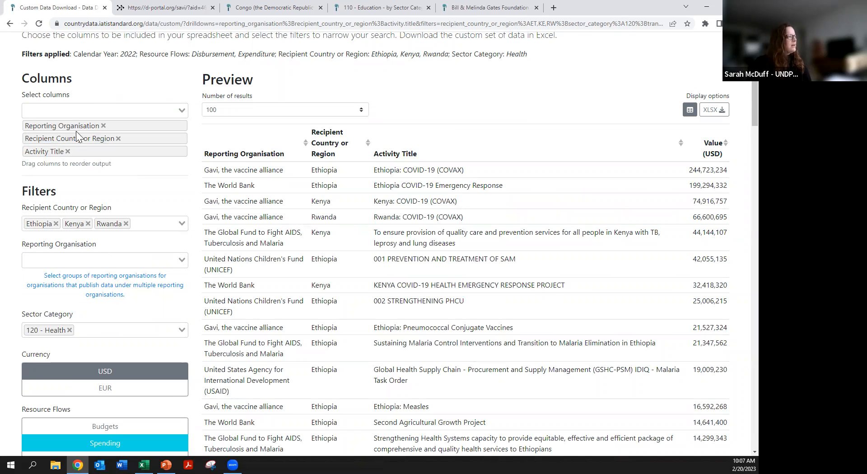
pyautogui.click(75, 111)
pyautogui.scroll(-5, 105, 228)
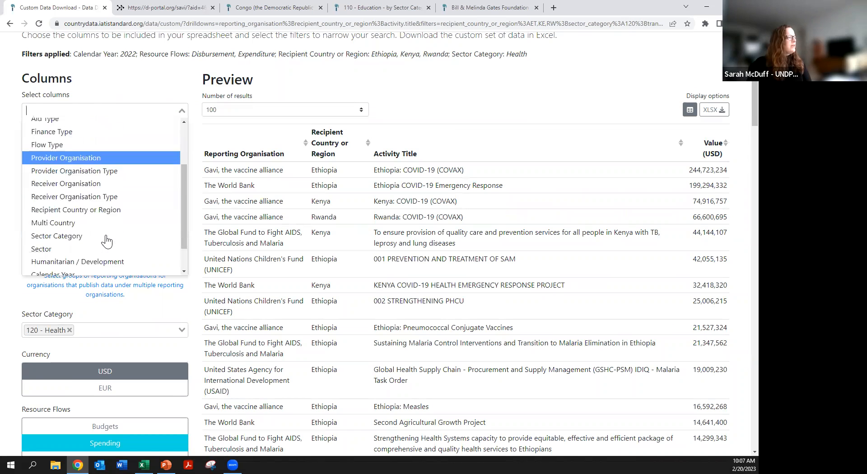
pyautogui.click(101, 216)
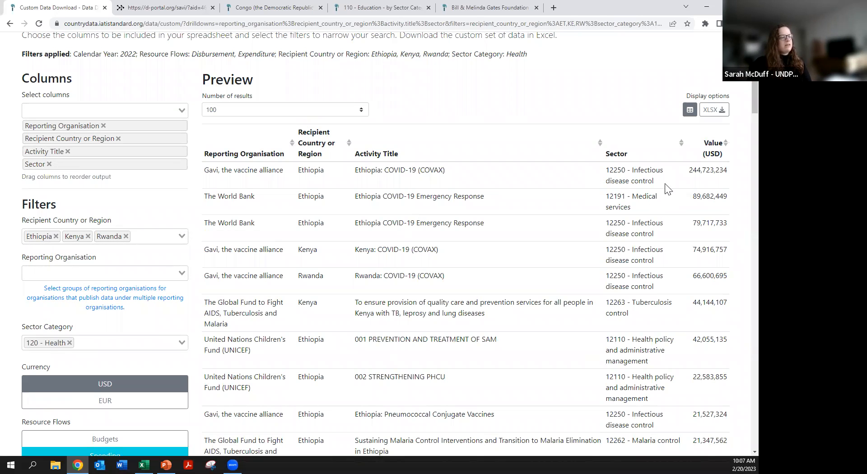
# - Examine the detailed health sectors listed for each activity in the preview, such as those of the COVID-19 activities
pyautogui.moveTo(653, 181); pyautogui.dragTo(616, 170)
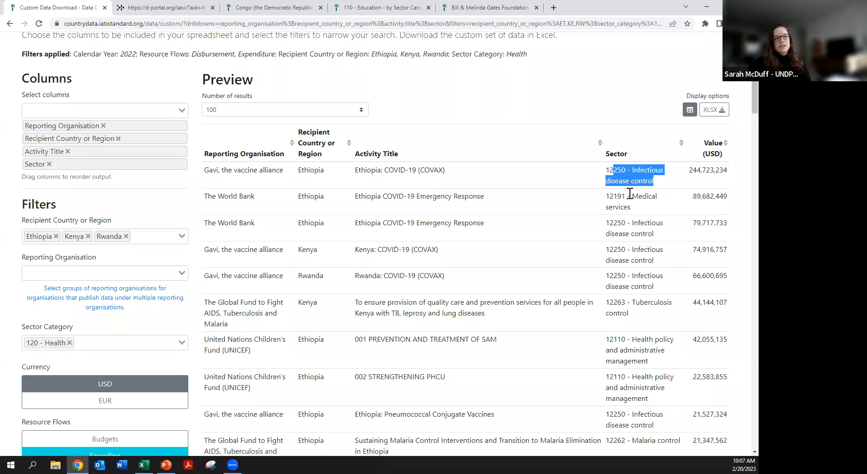
pyautogui.moveTo(637, 210); pyautogui.dragTo(610, 198)
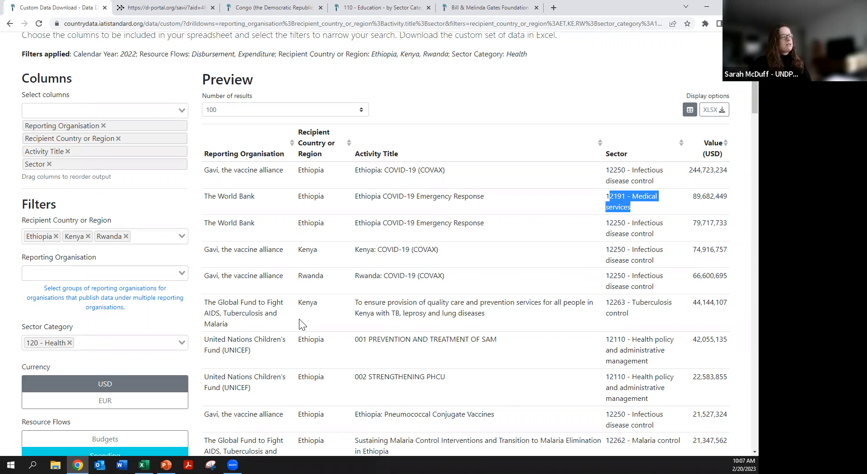
pyautogui.scroll(-3, 308, 363)
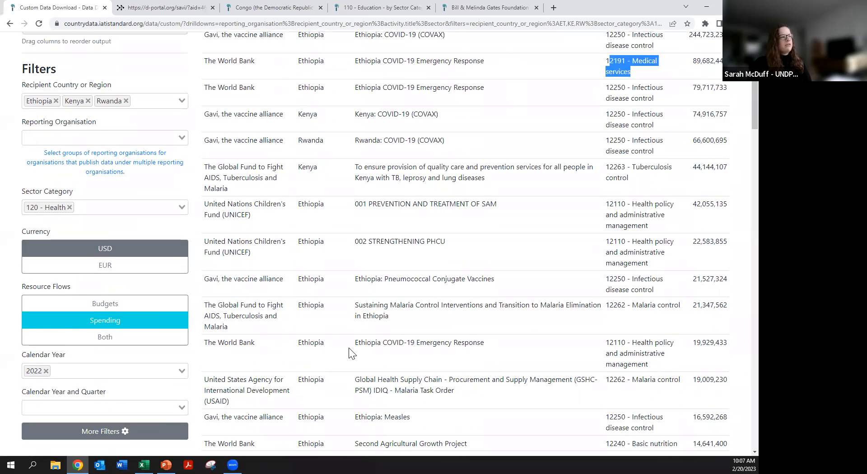
pyautogui.scroll(2, 351, 354)
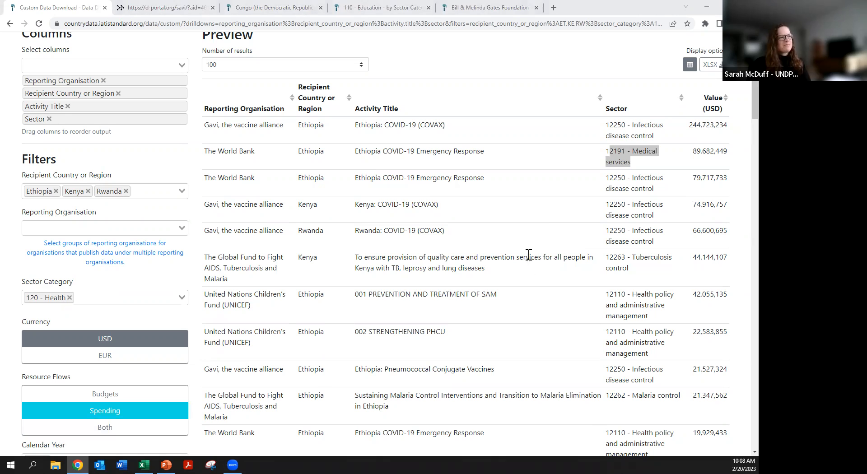
pyautogui.click(544, 224)
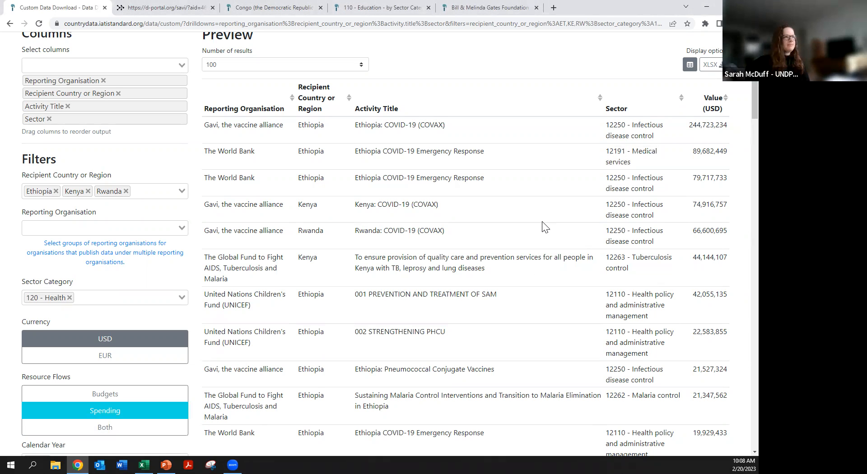
# - Open the Data Dashboards summary page and look over its map by recipient country or region
pyautogui.scroll(5, 104, 73)
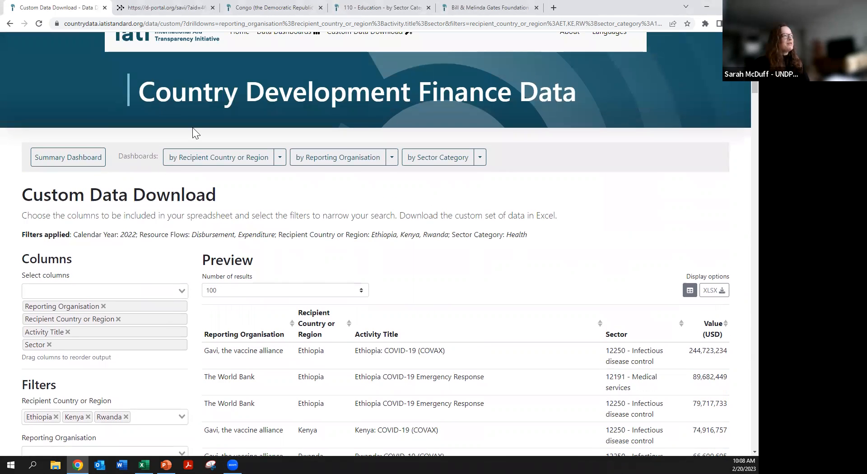
pyautogui.scroll(1, 248, 106)
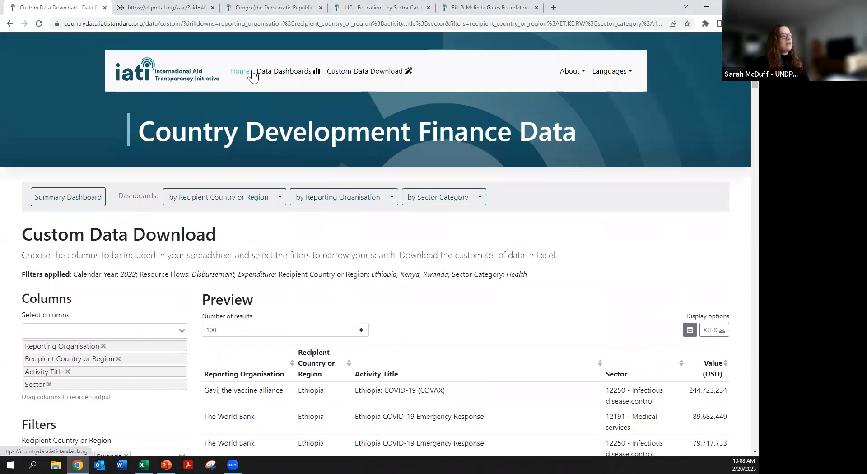
pyautogui.click(264, 73)
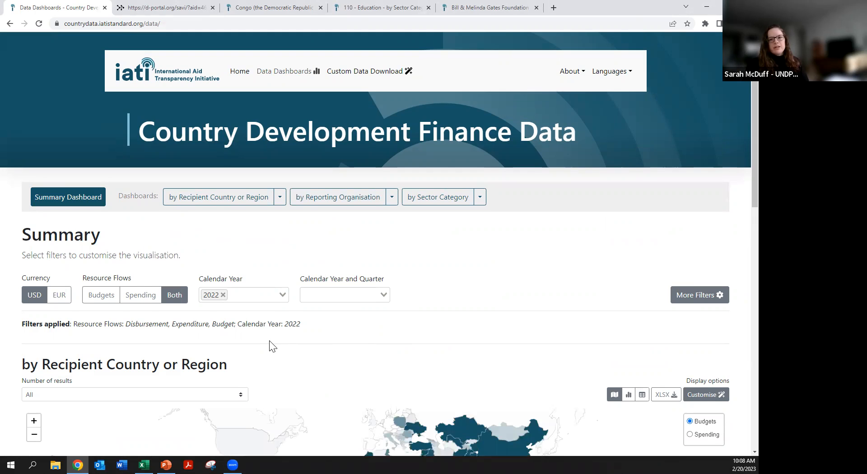
pyautogui.scroll(-4, 272, 346)
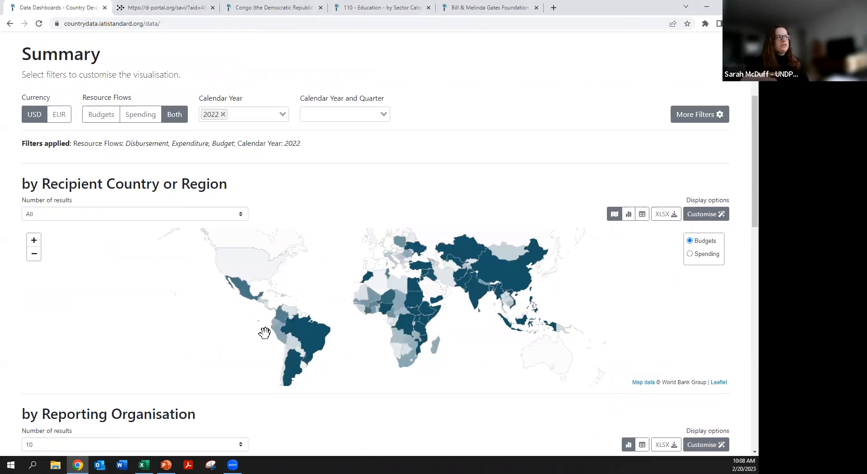
pyautogui.scroll(3, 265, 332)
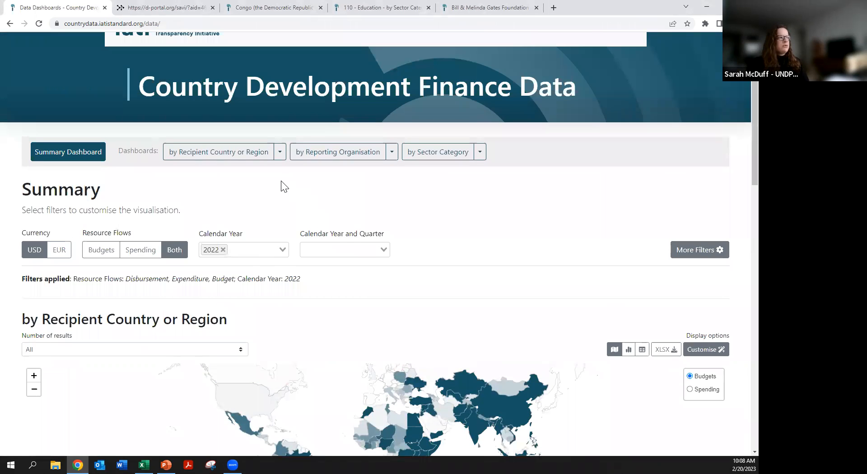
# - Open the recipient country dashboard for Afghanistan and customise its Sector Category chart as a custom data download
pyautogui.click(280, 151)
pyautogui.click(258, 193)
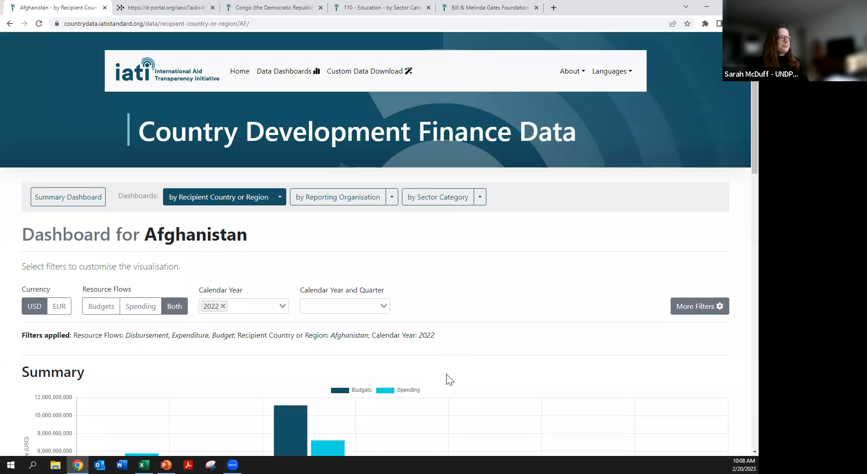
pyautogui.scroll(-10, 449, 378)
pyautogui.scroll(-1, 441, 329)
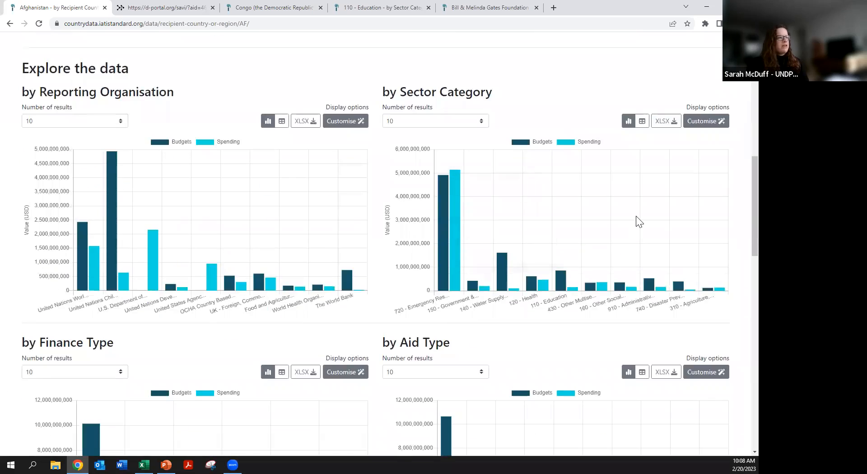
pyautogui.click(706, 122)
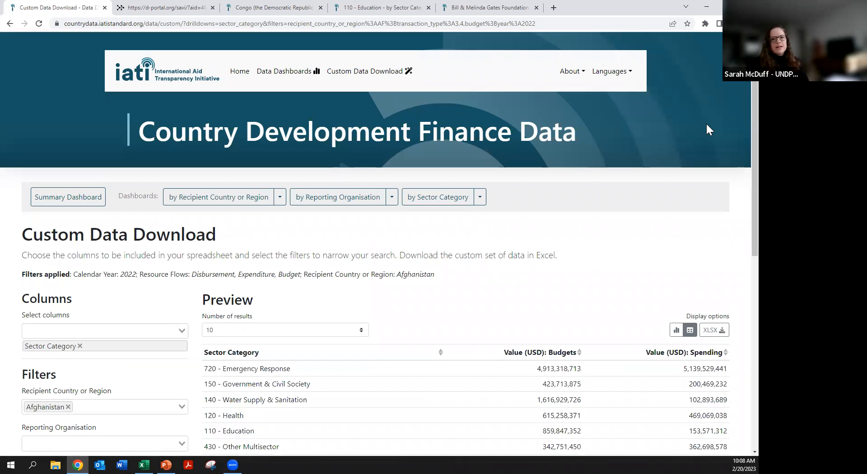
# - Add the Activity Title and Activity IATI Identifier columns to the Afghanistan sector data
pyautogui.scroll(-2, 507, 352)
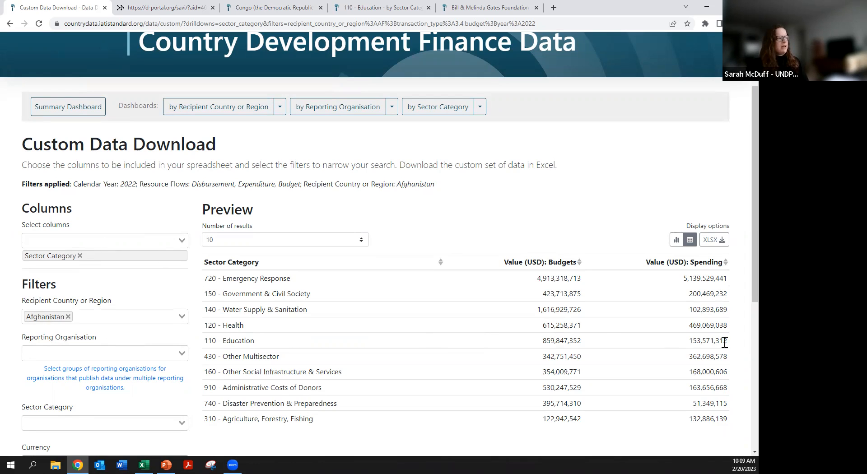
pyautogui.click(184, 240)
pyautogui.click(168, 270)
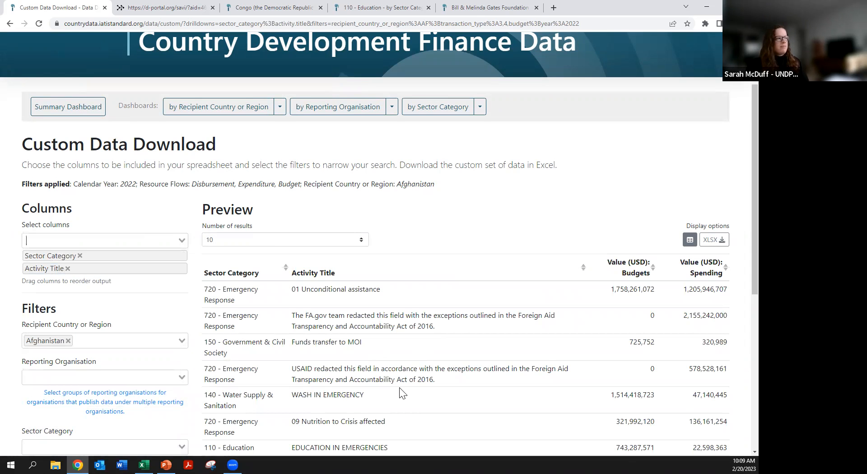
pyautogui.scroll(-1, 402, 393)
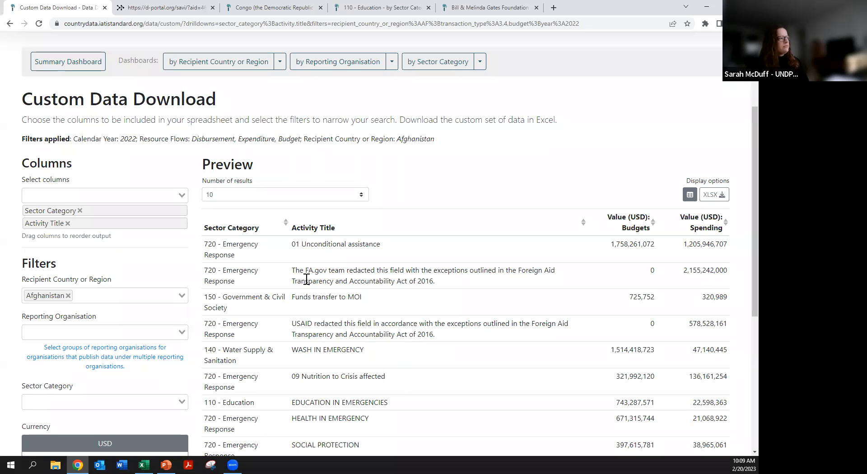
pyautogui.click(166, 189)
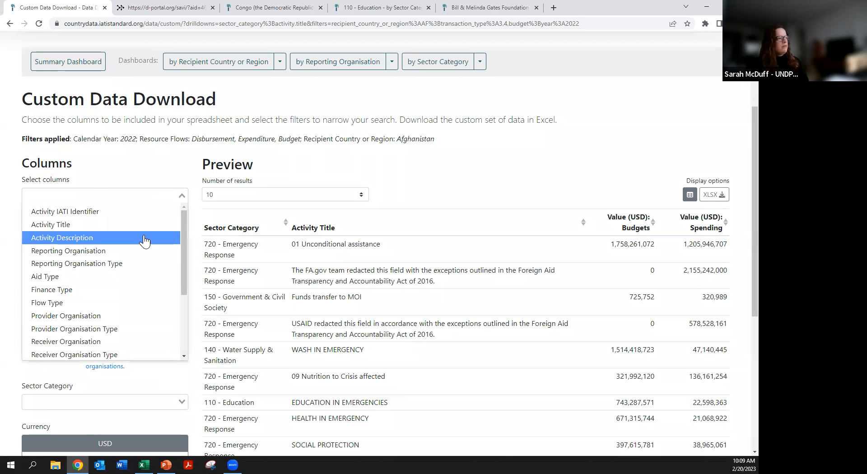
pyautogui.click(143, 215)
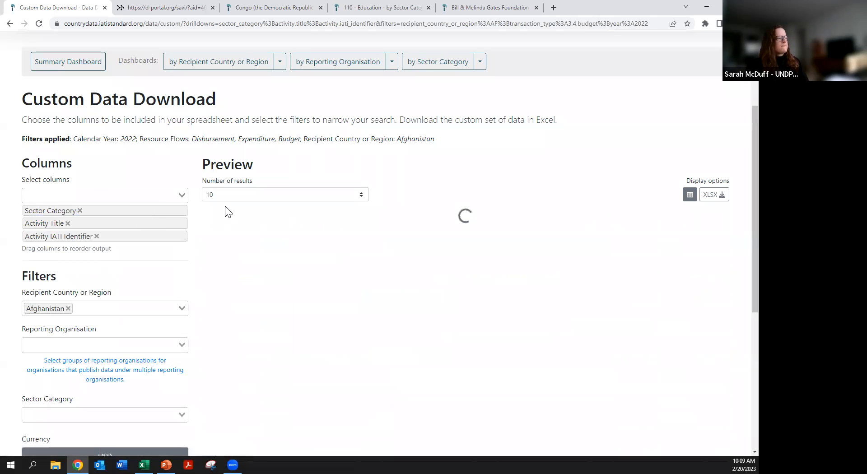